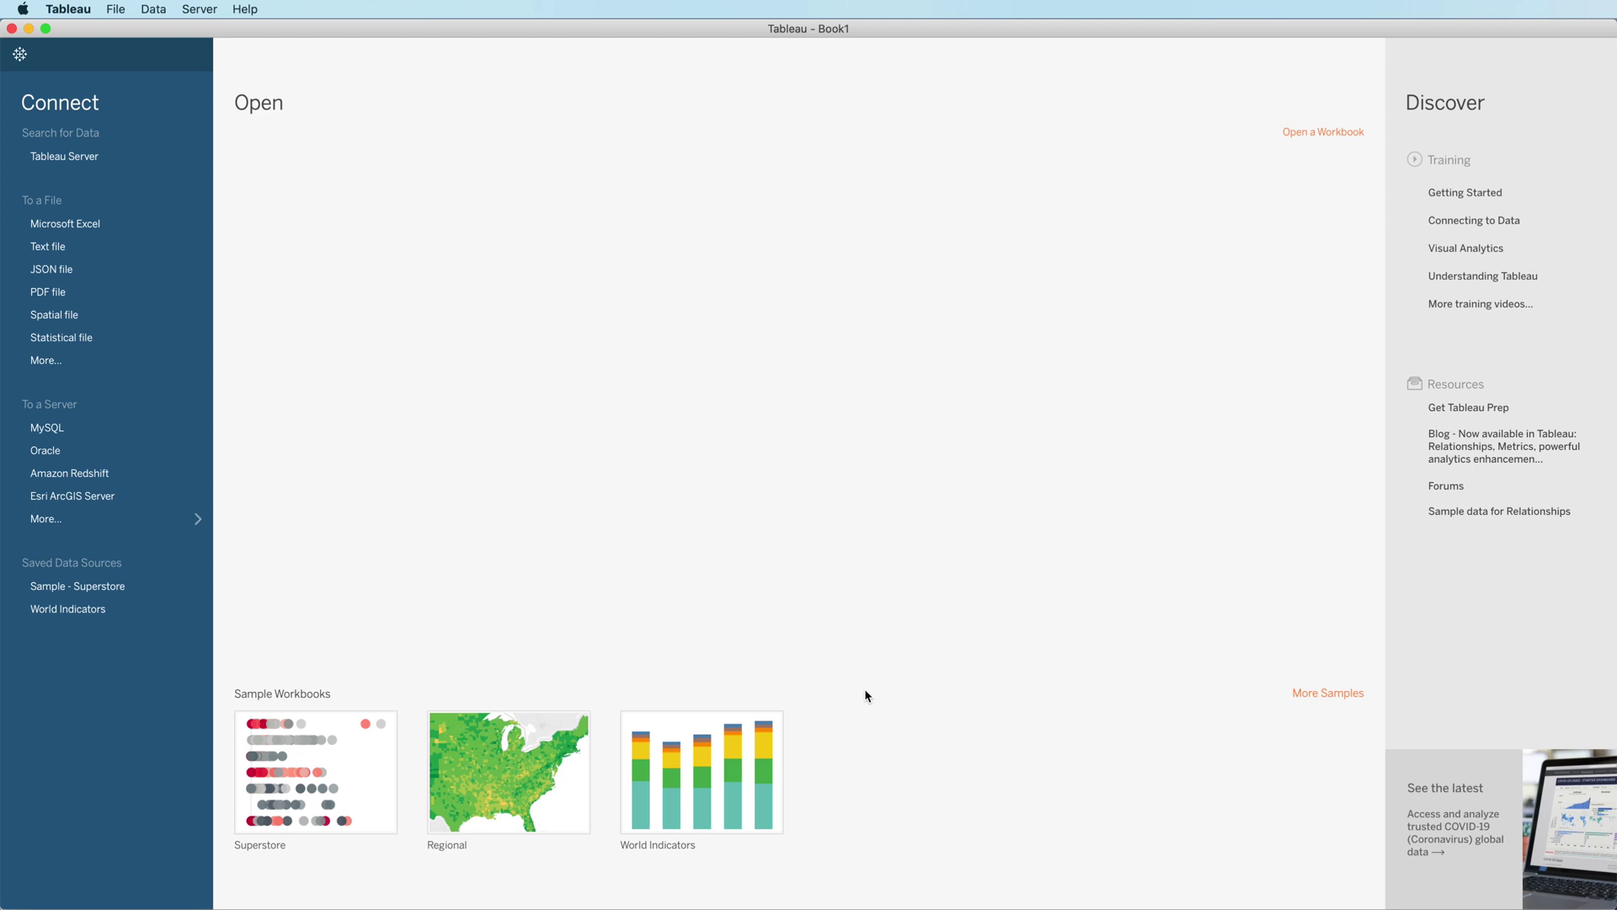
Step: Expand the full server connector list and pick Esri ArcGIS Server
{"action": "left_click", "coordinate": [118, 530]}
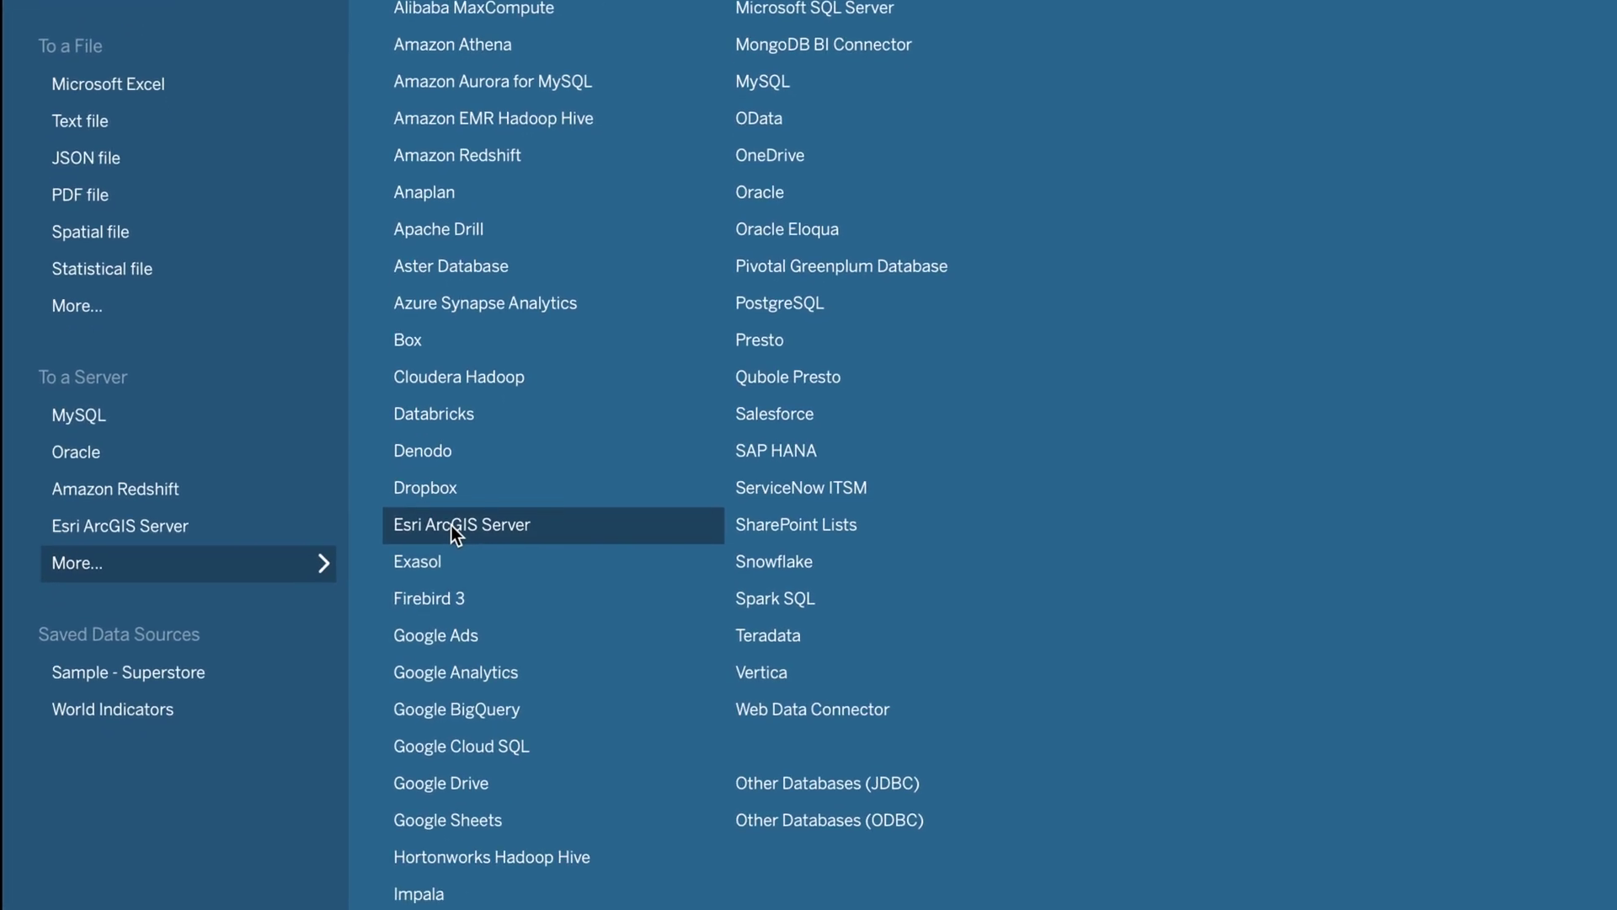
{"action": "left_click", "coordinate": [460, 621]}
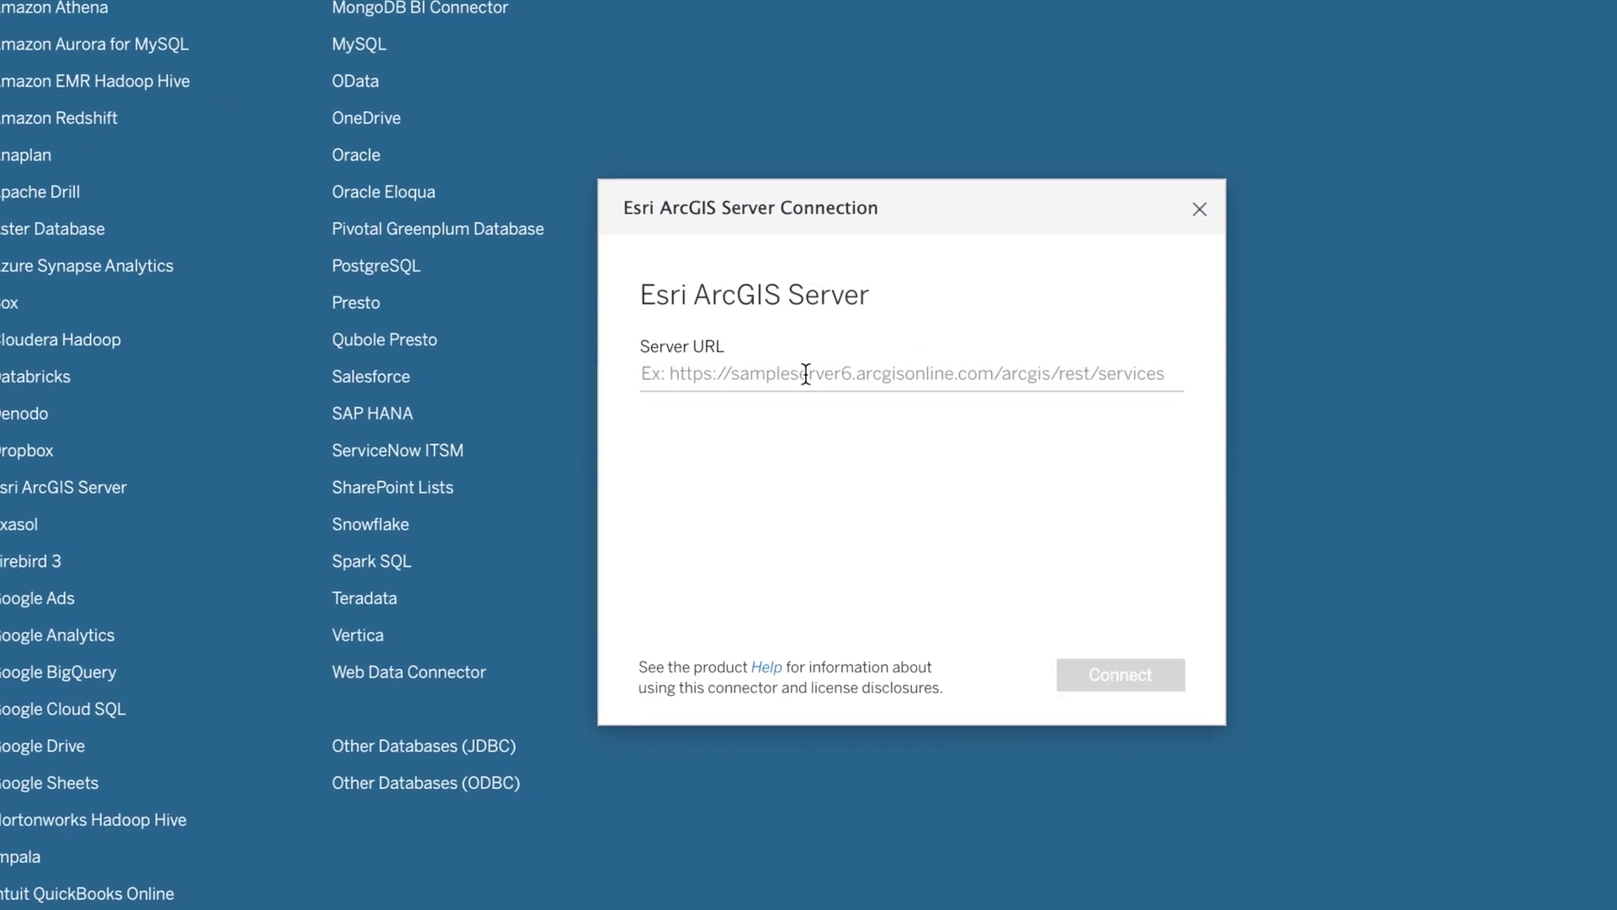
Step: Connect to the gis.oregonmetro.gov ArcGIS server, add Airports, and put Shape on Detail in Sheet 1
{"action": "type", "text": "https://gis.oregonmetro.gov/arcgis/rest/"}
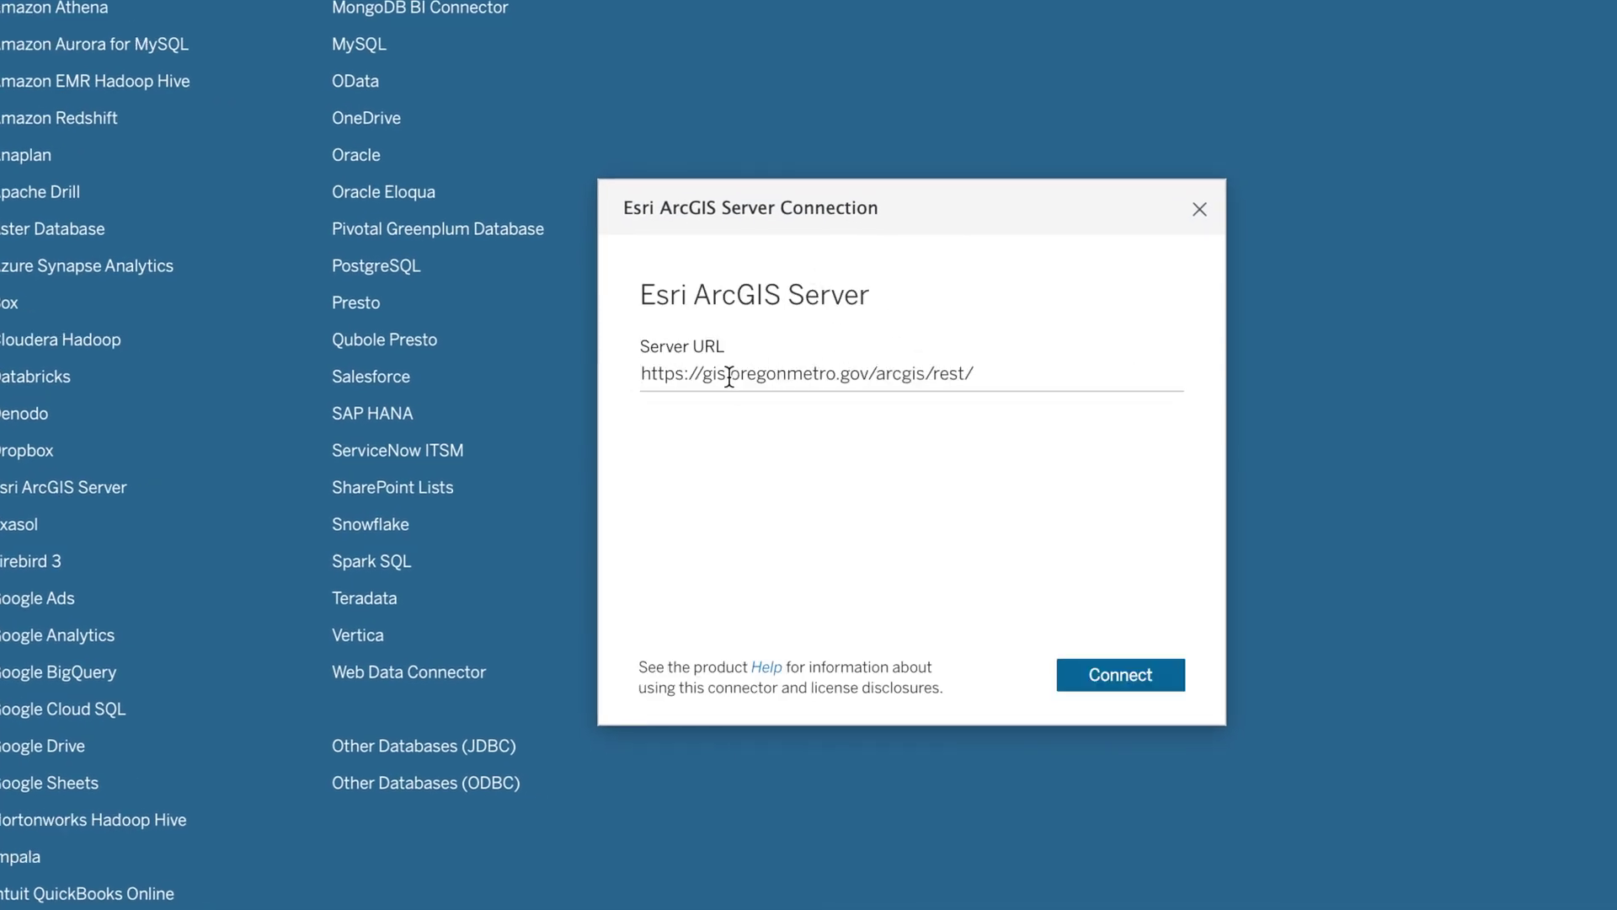
{"action": "left_click", "coordinate": [1121, 675]}
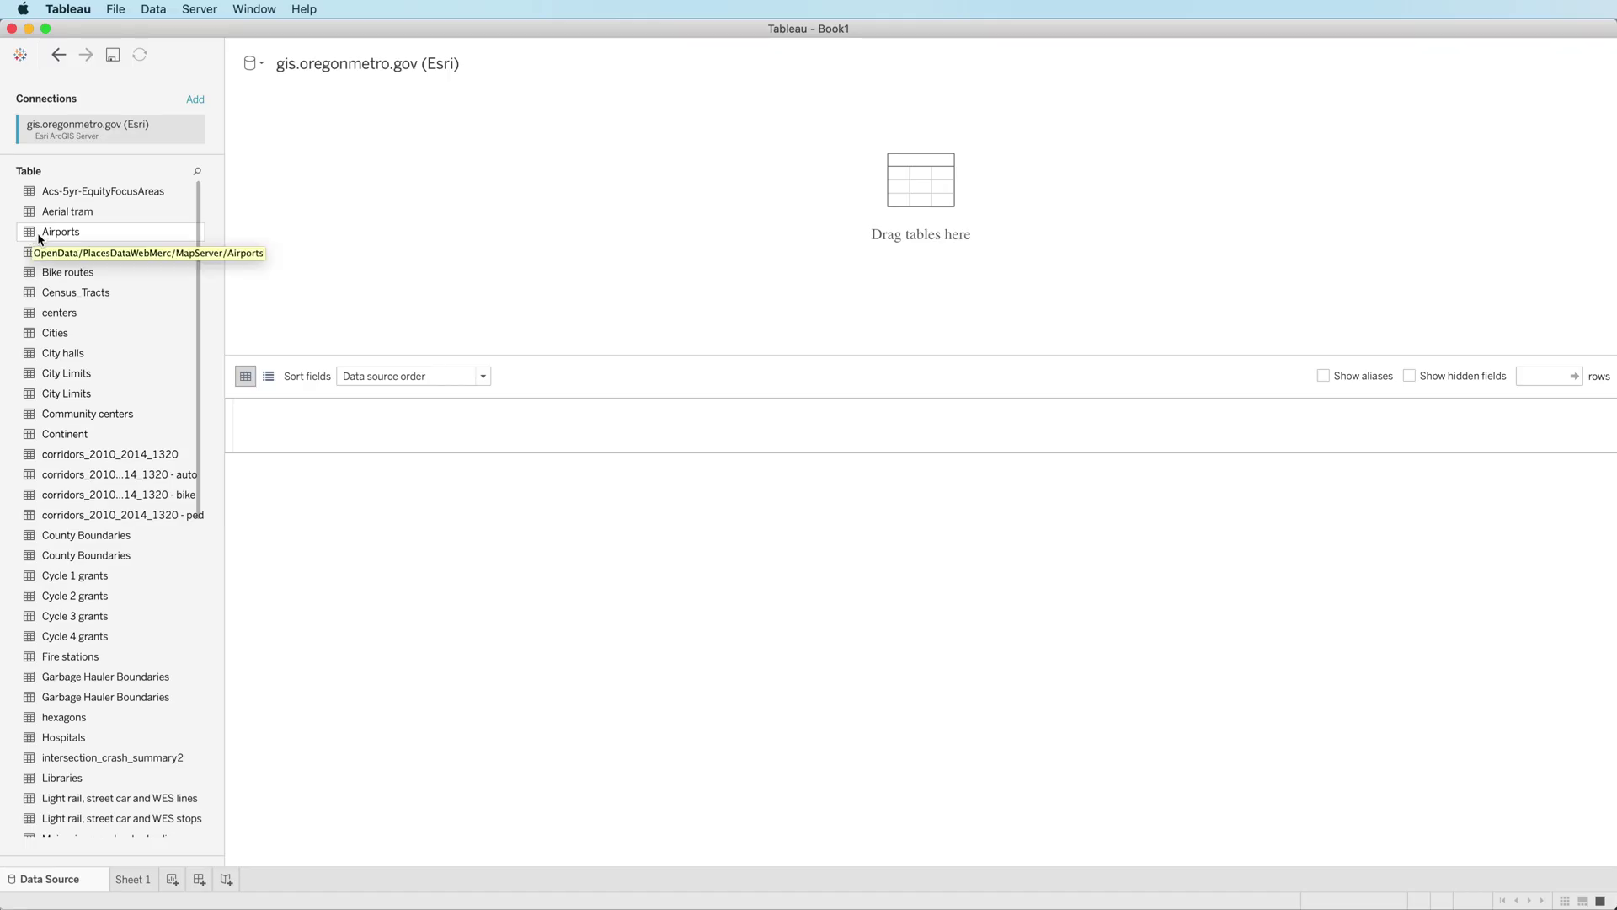
{"action": "left_click_drag", "start_coordinate": [38, 239], "coordinate": [487, 227]}
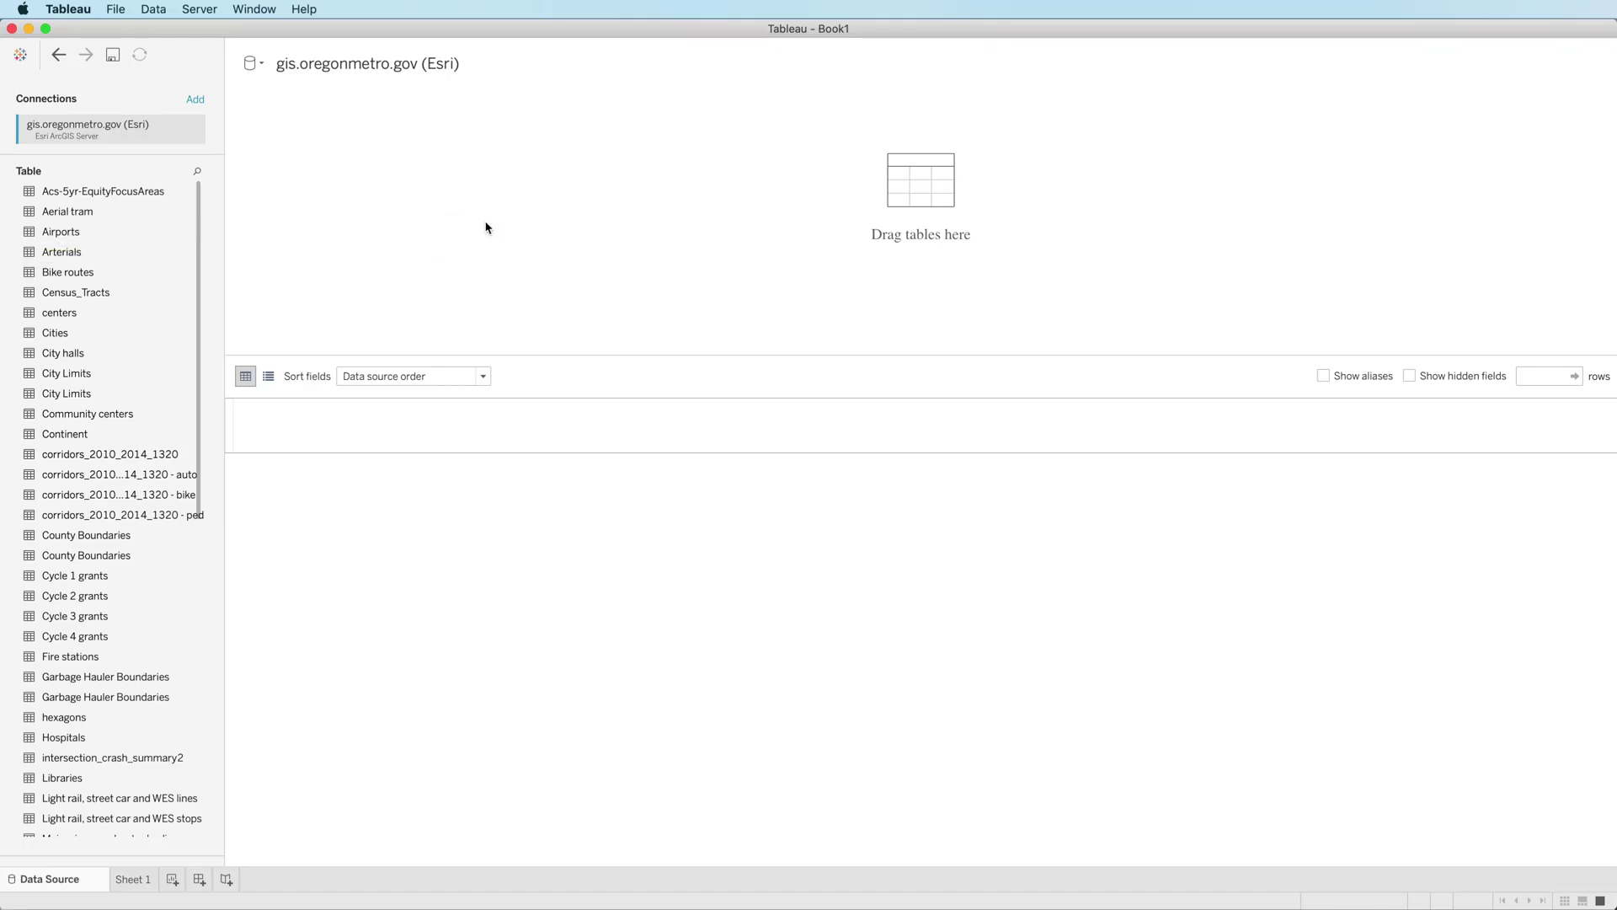
{"action": "left_click", "coordinate": [124, 880]}
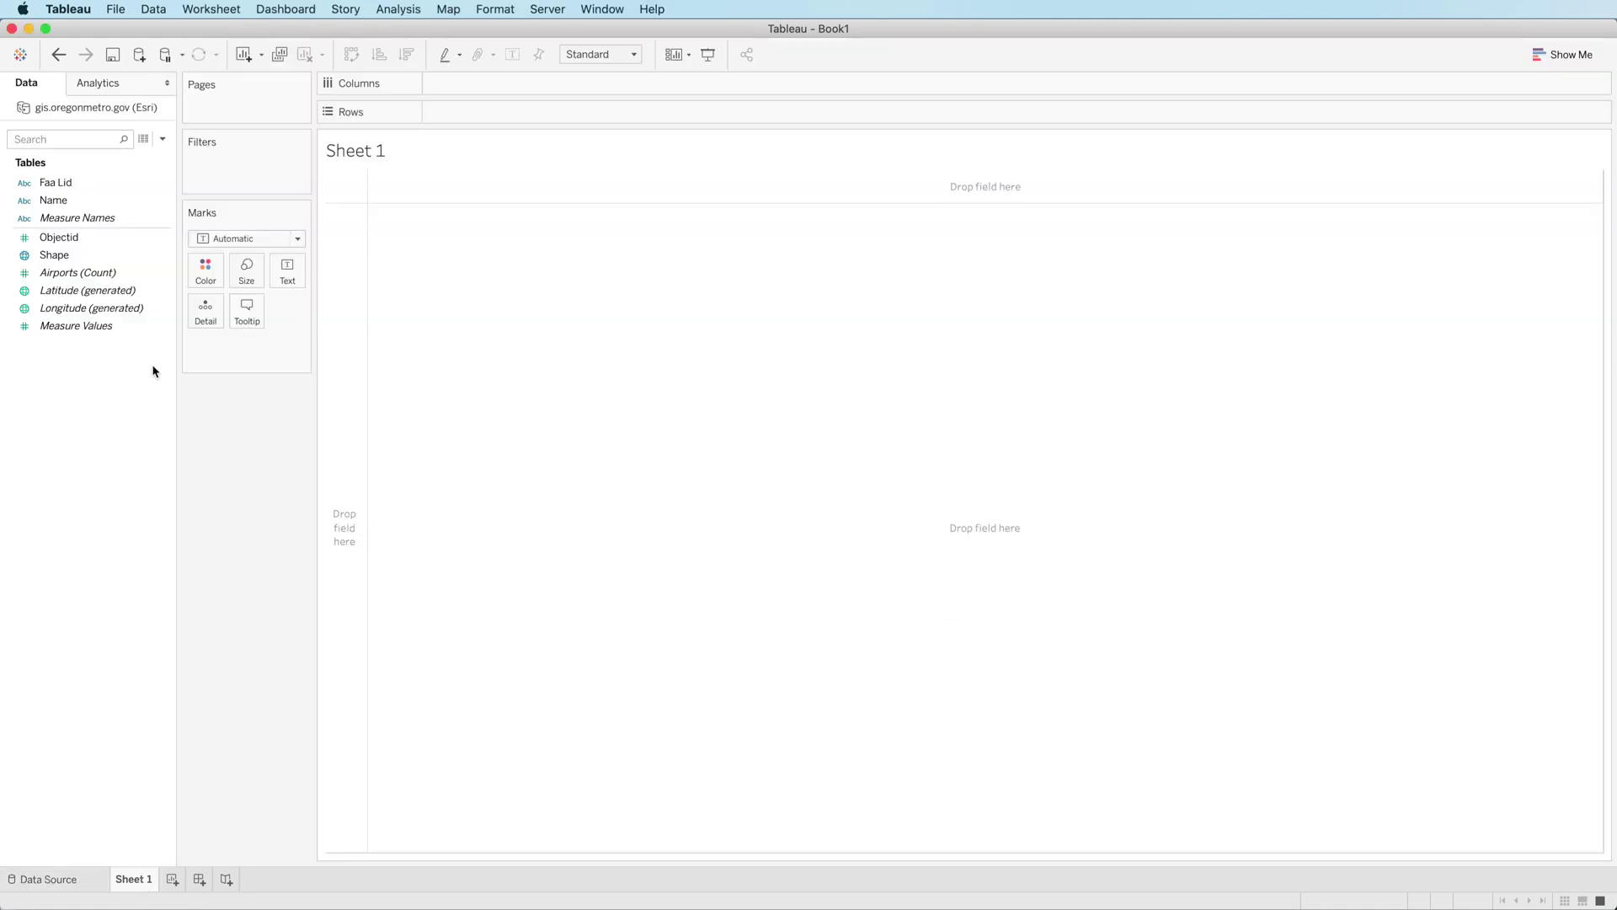
{"action": "left_click_drag", "start_coordinate": [71, 254], "coordinate": [202, 320]}
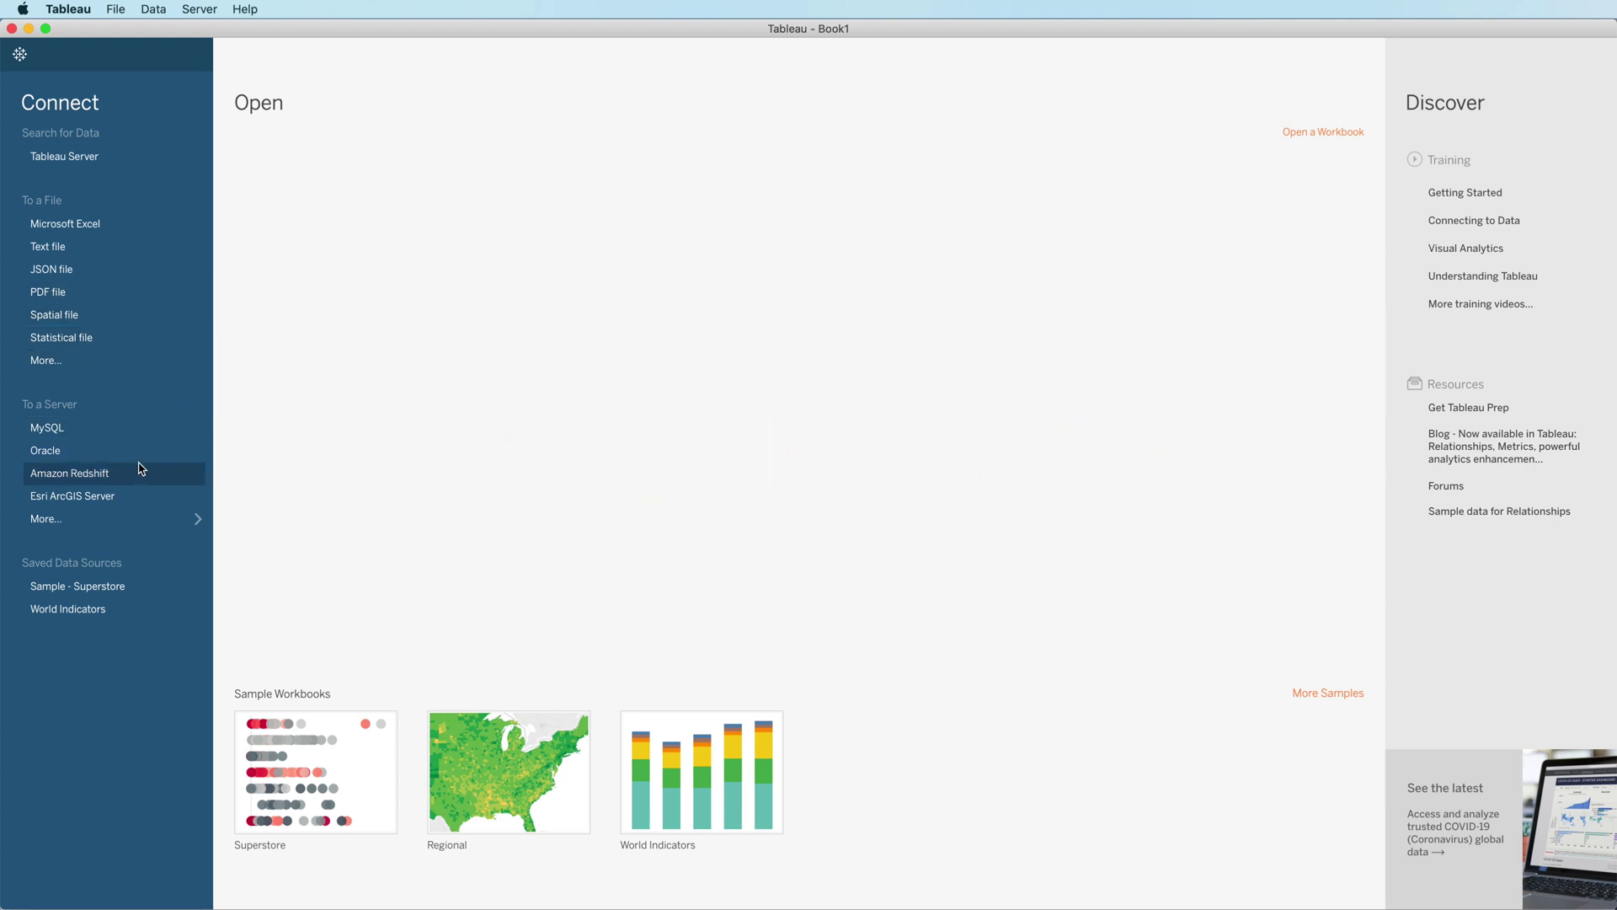
Step: Connect to Microsoft SQL Server and choose the SuperStore SQL database
{"action": "left_click", "coordinate": [134, 518]}
{"action": "left_click", "coordinate": [479, 178]}
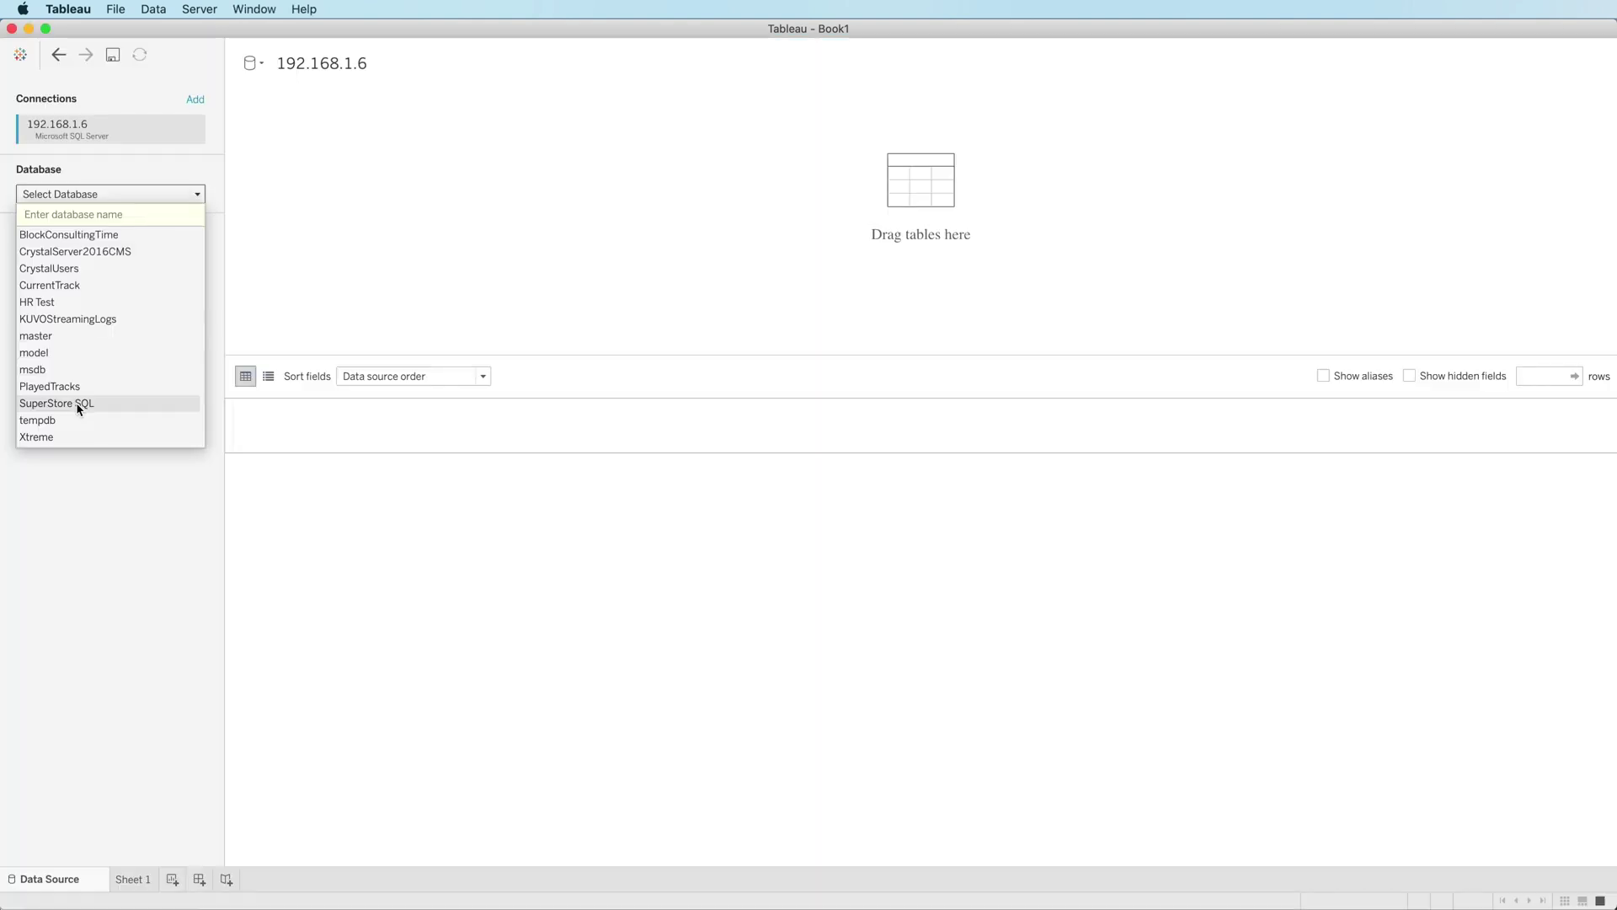
{"action": "left_click", "coordinate": [78, 405]}
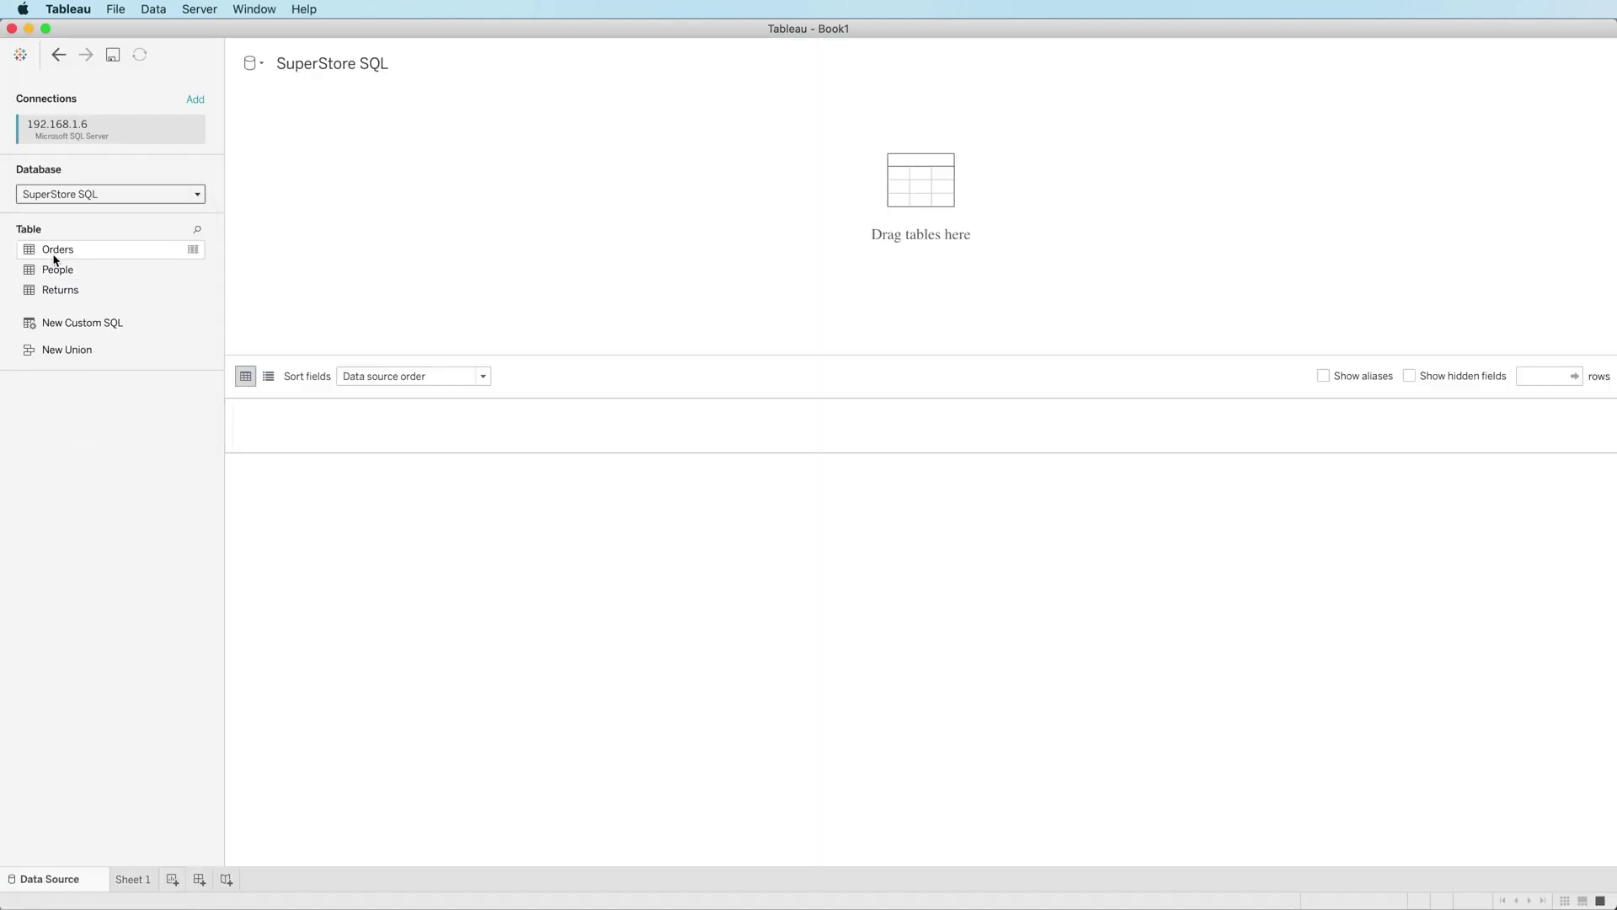
Step: Add the Orders and Returns tables to the canvas, relating them on Order ID
{"action": "left_click_drag", "start_coordinate": [47, 256], "coordinate": [401, 206]}
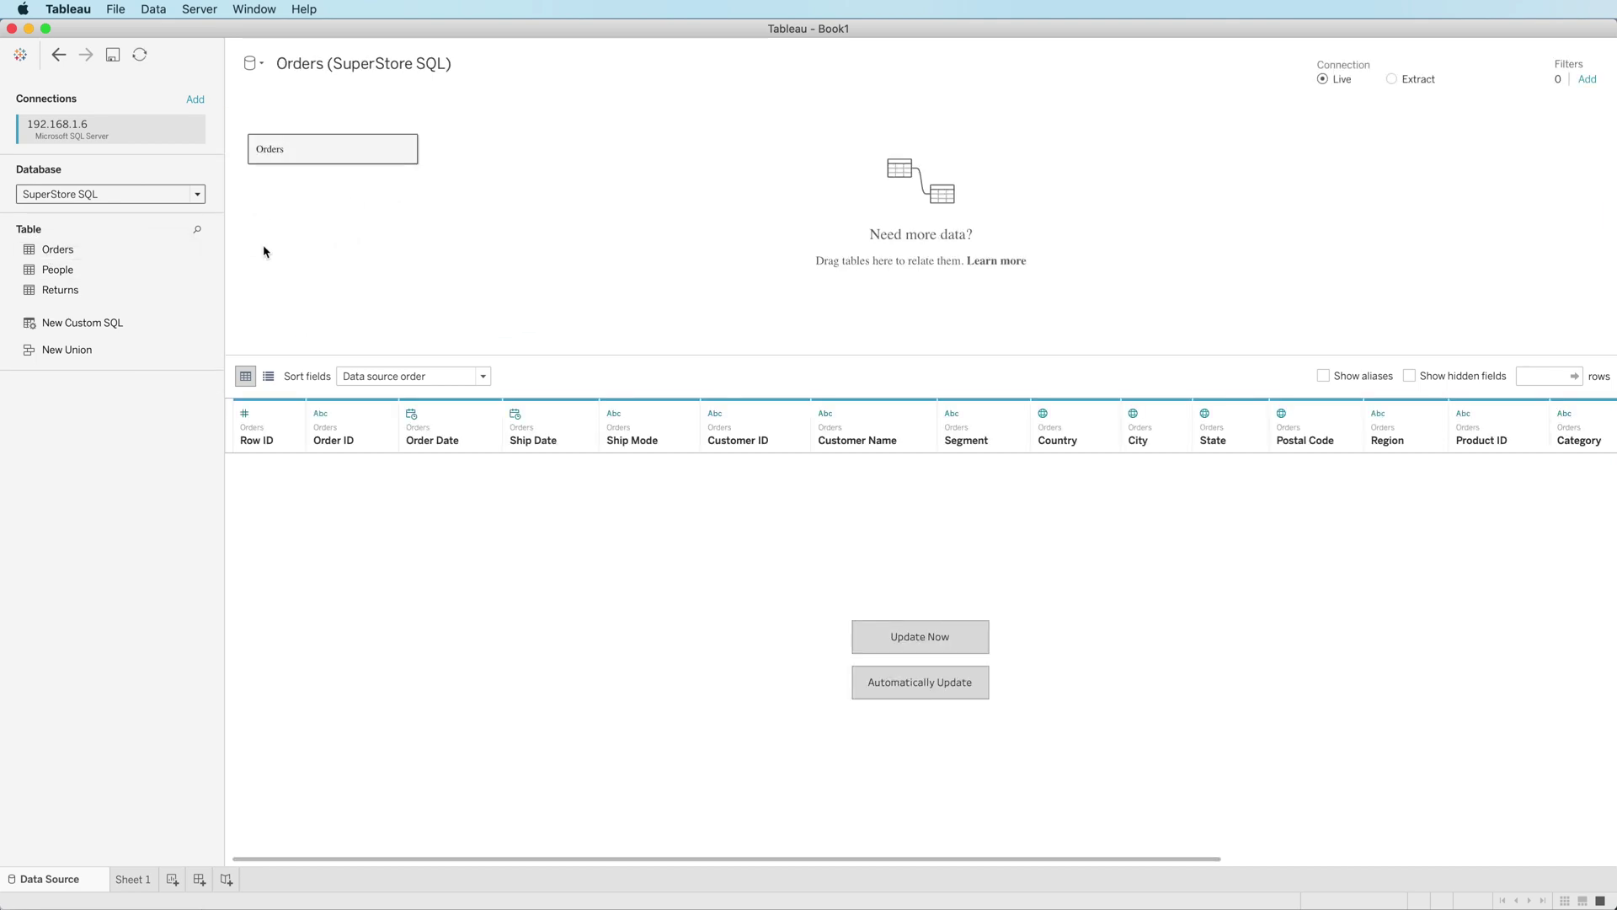
{"action": "left_click_drag", "start_coordinate": [74, 289], "coordinate": [602, 90]}
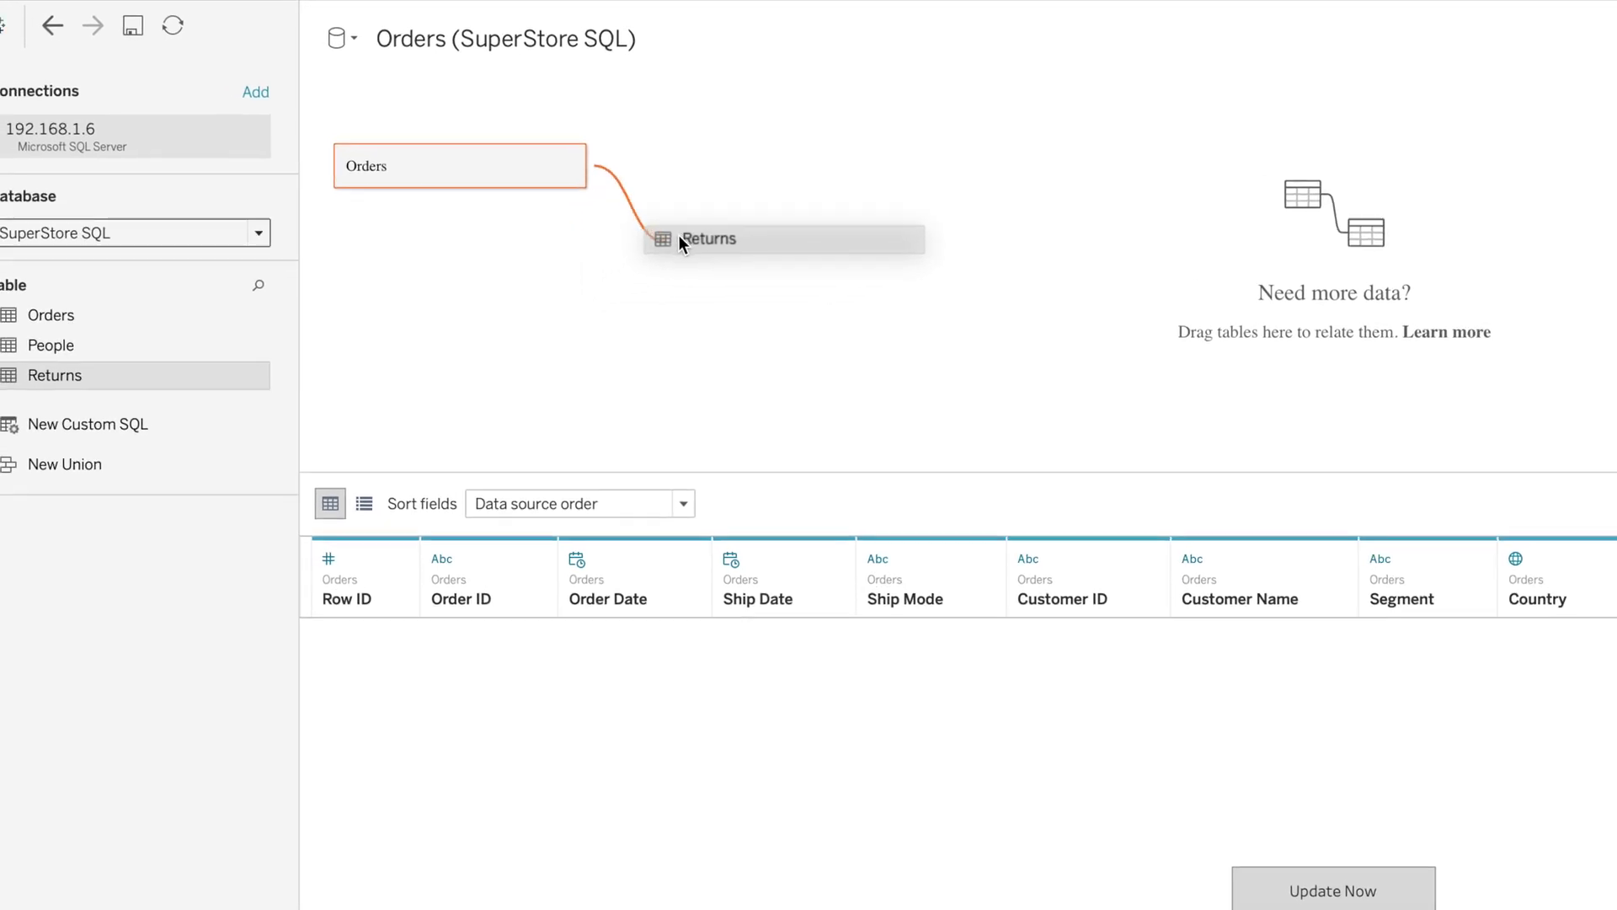
{"action": "left_click_drag", "start_coordinate": [725, 99], "coordinate": [741, 269]}
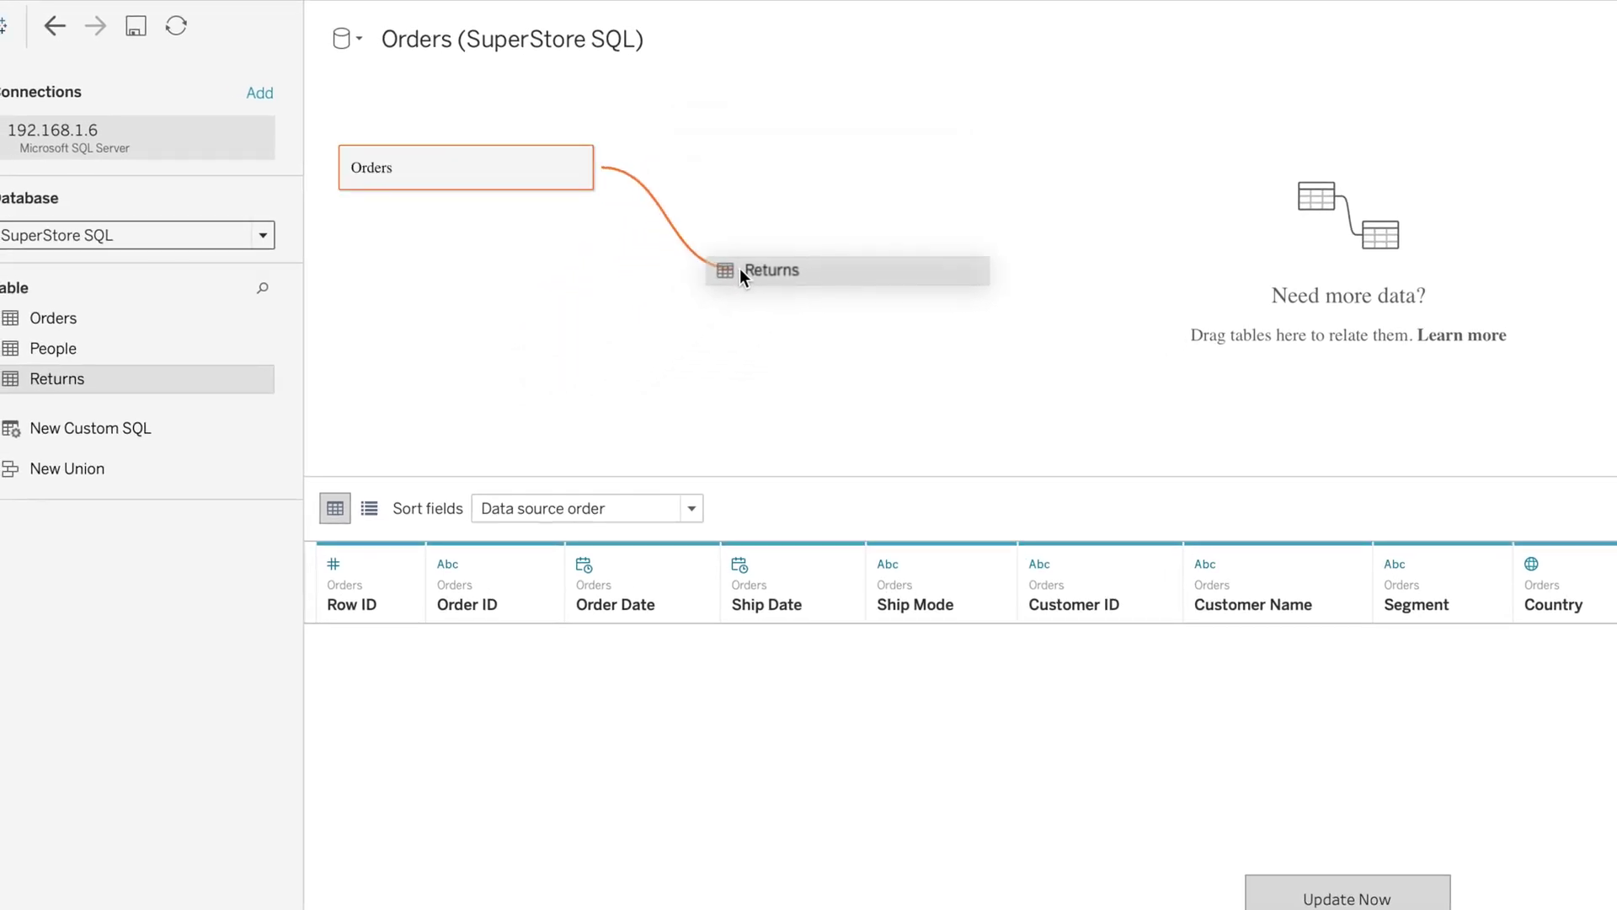
{"action": "key", "text": "Escape"}
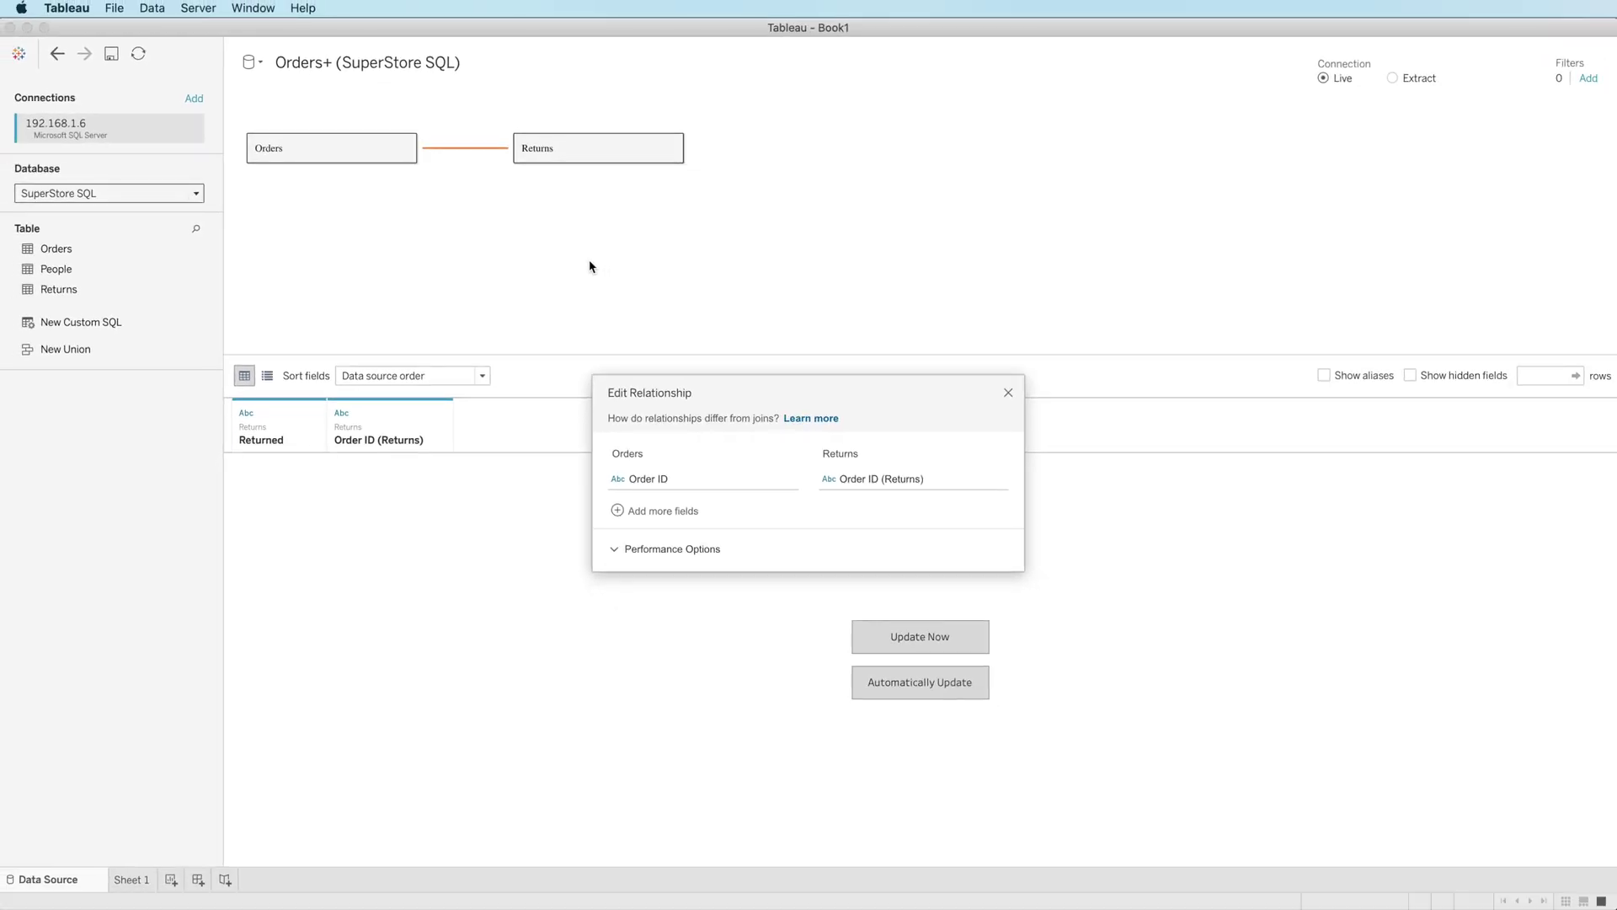
{"action": "left_click", "coordinate": [1008, 394]}
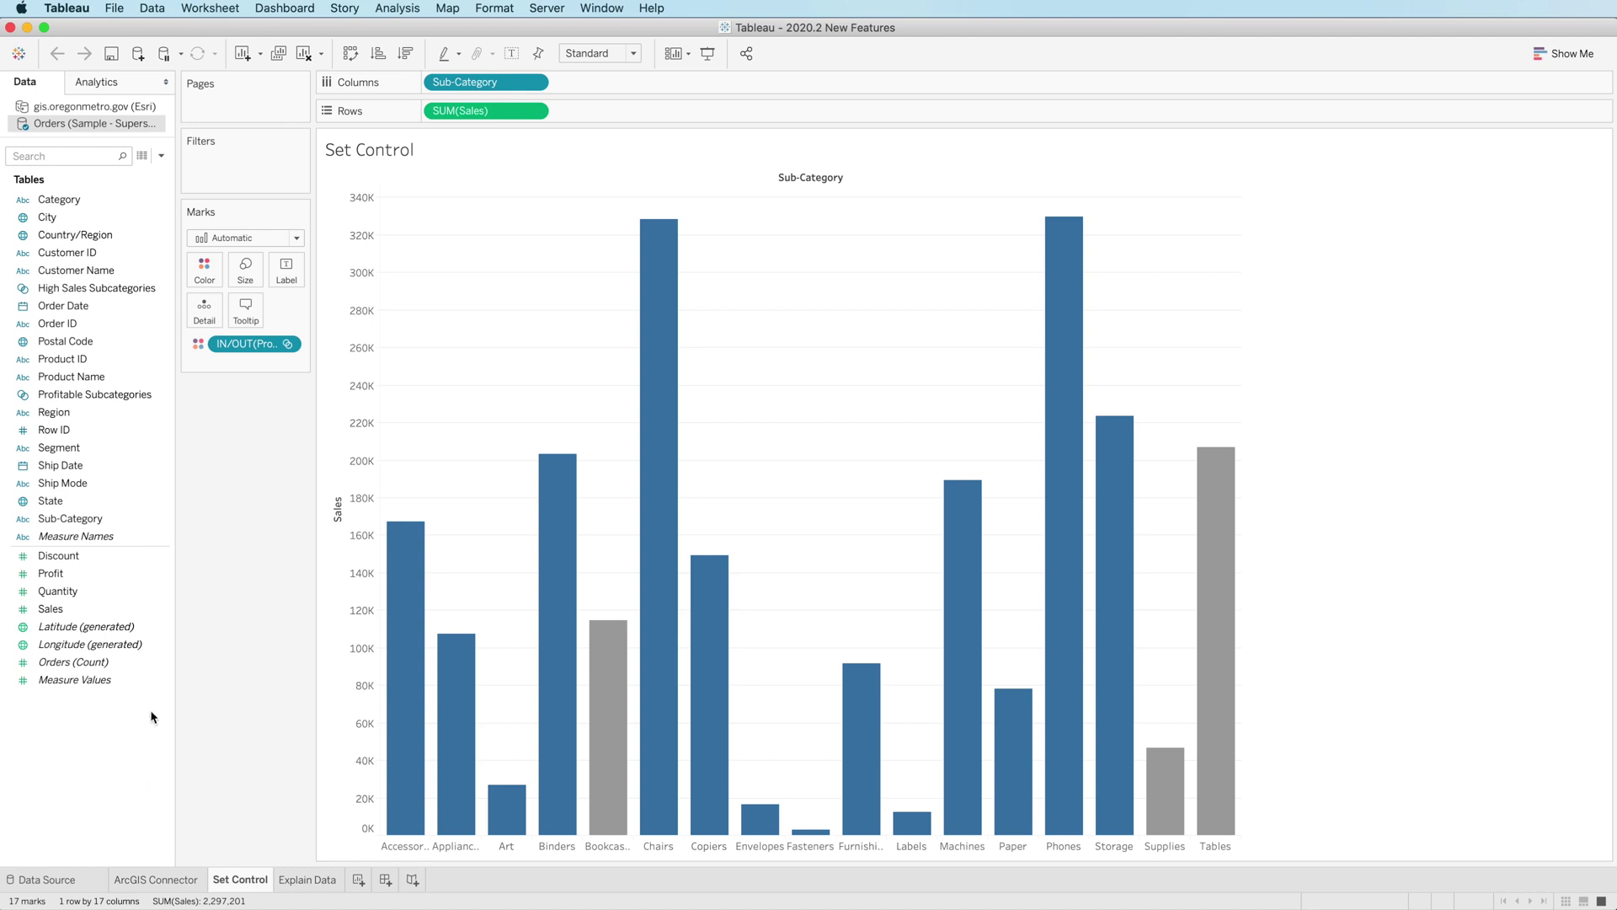
{"action": "right_click", "coordinate": [165, 394]}
{"action": "left_click", "coordinate": [244, 418]}
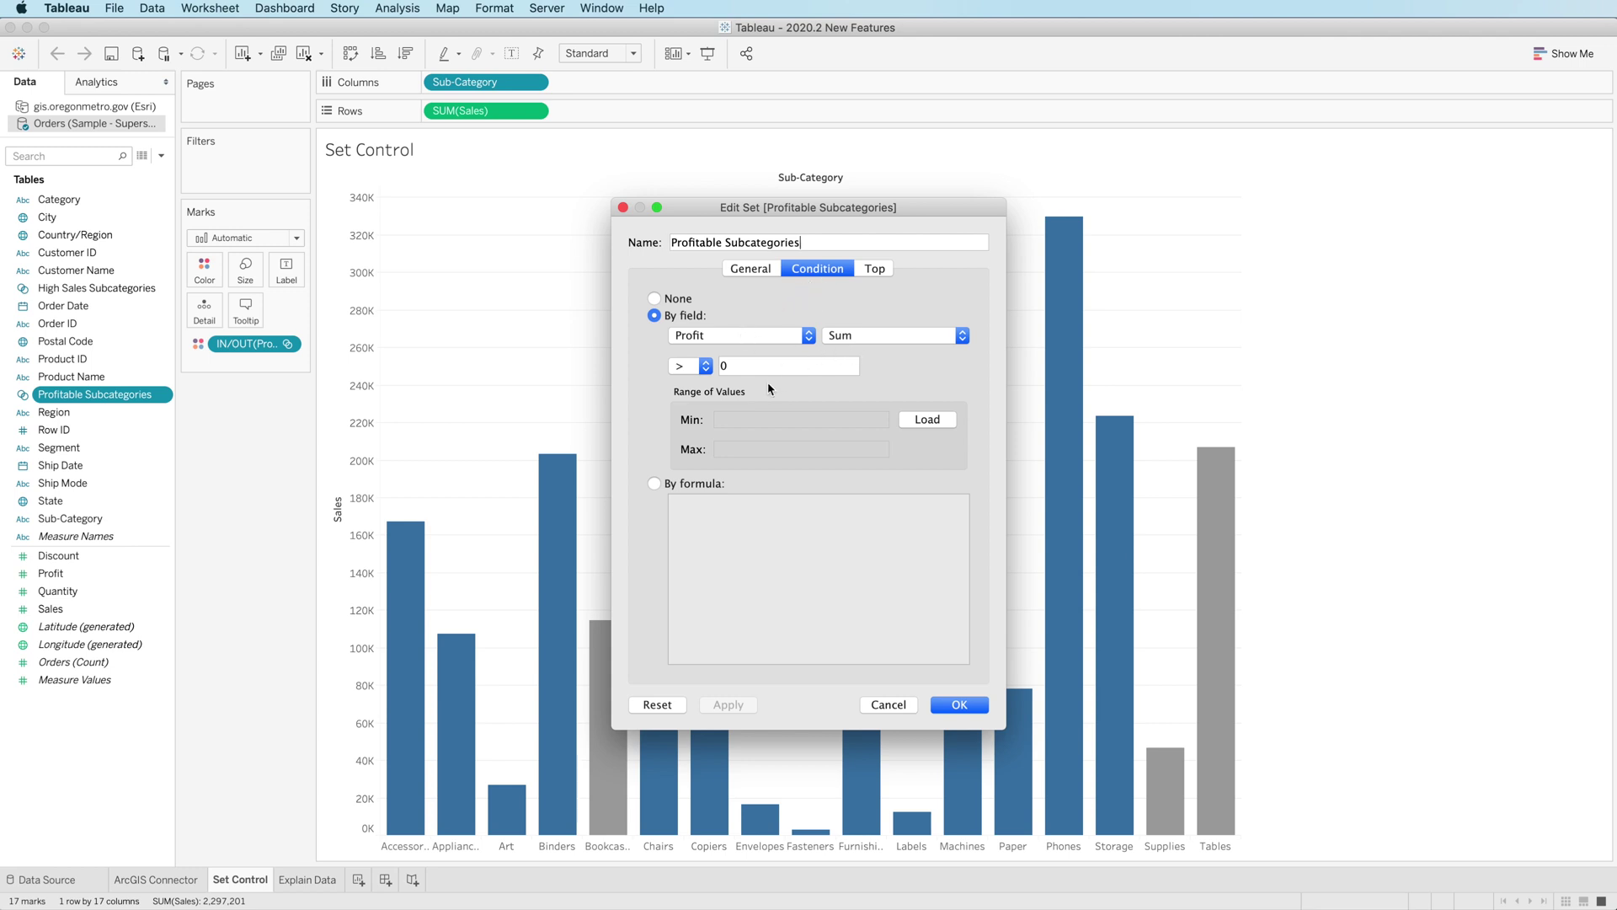
{"action": "left_click", "coordinate": [893, 707]}
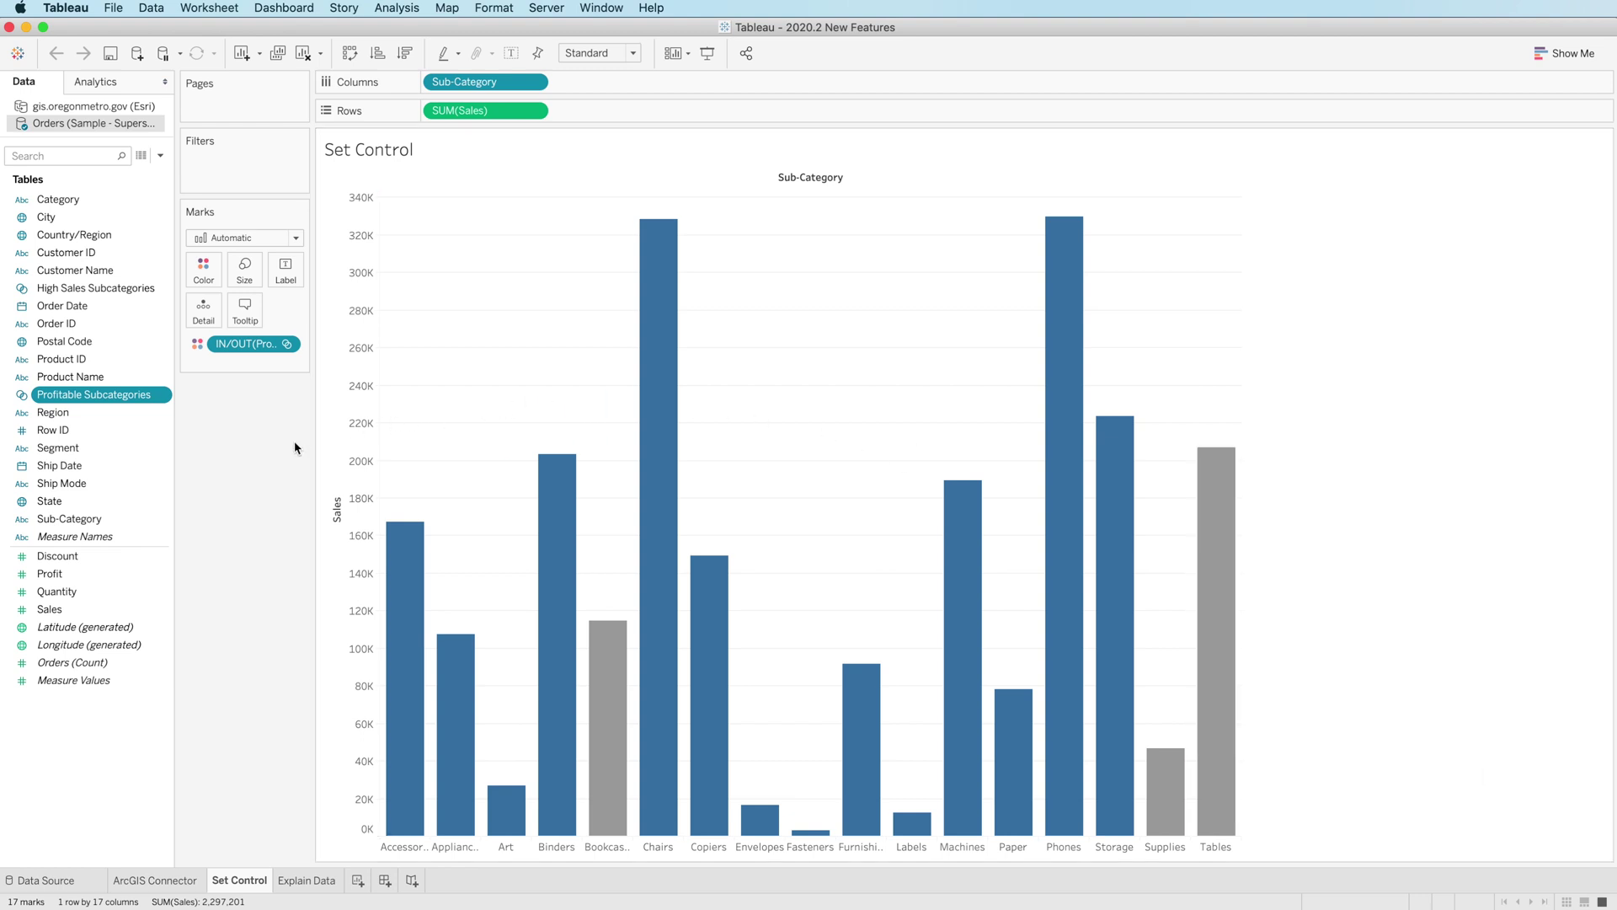
{"action": "left_click", "coordinate": [165, 396]}
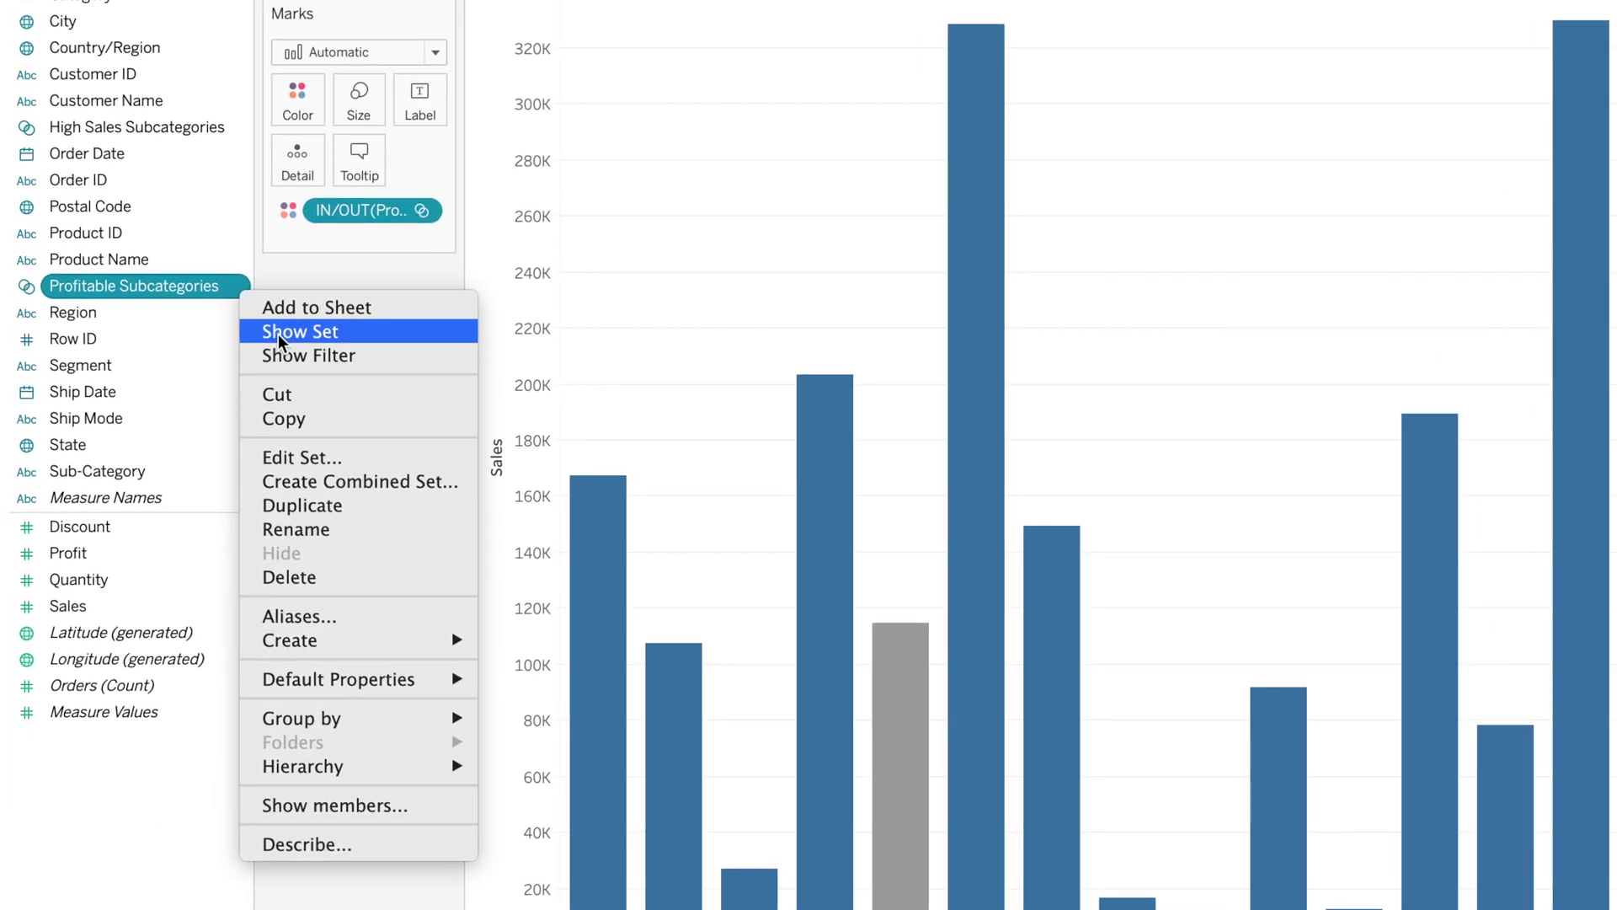
Step: Show the Profitable Subcategories set as an interactive control card beside the chart
{"action": "left_click", "coordinate": [278, 333]}
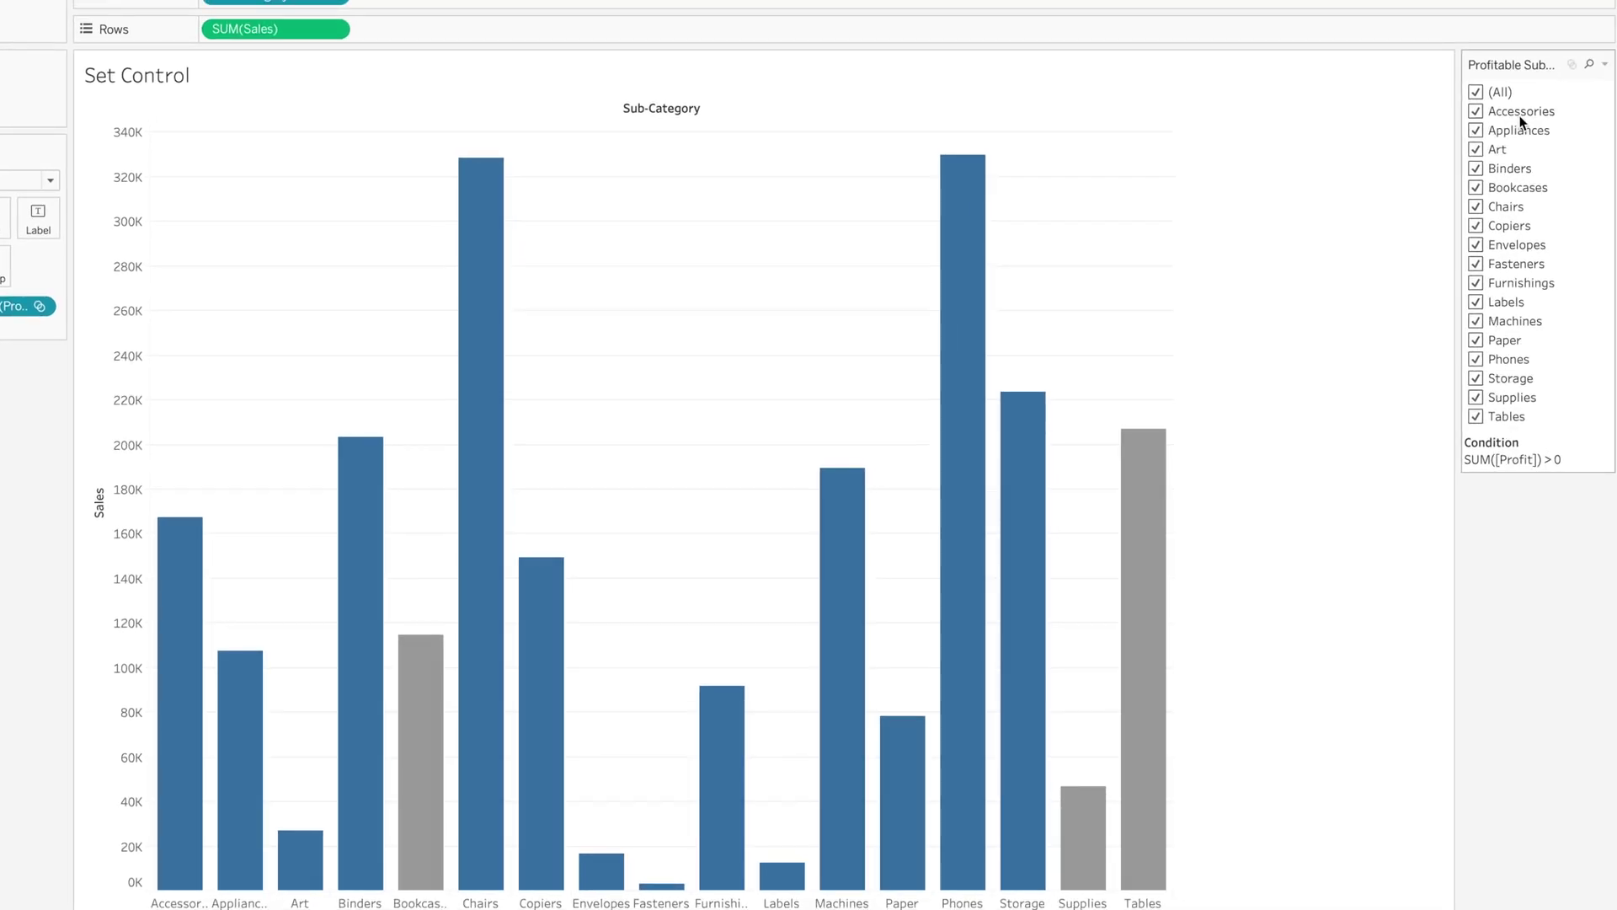
{"action": "left_click", "coordinate": [1605, 64]}
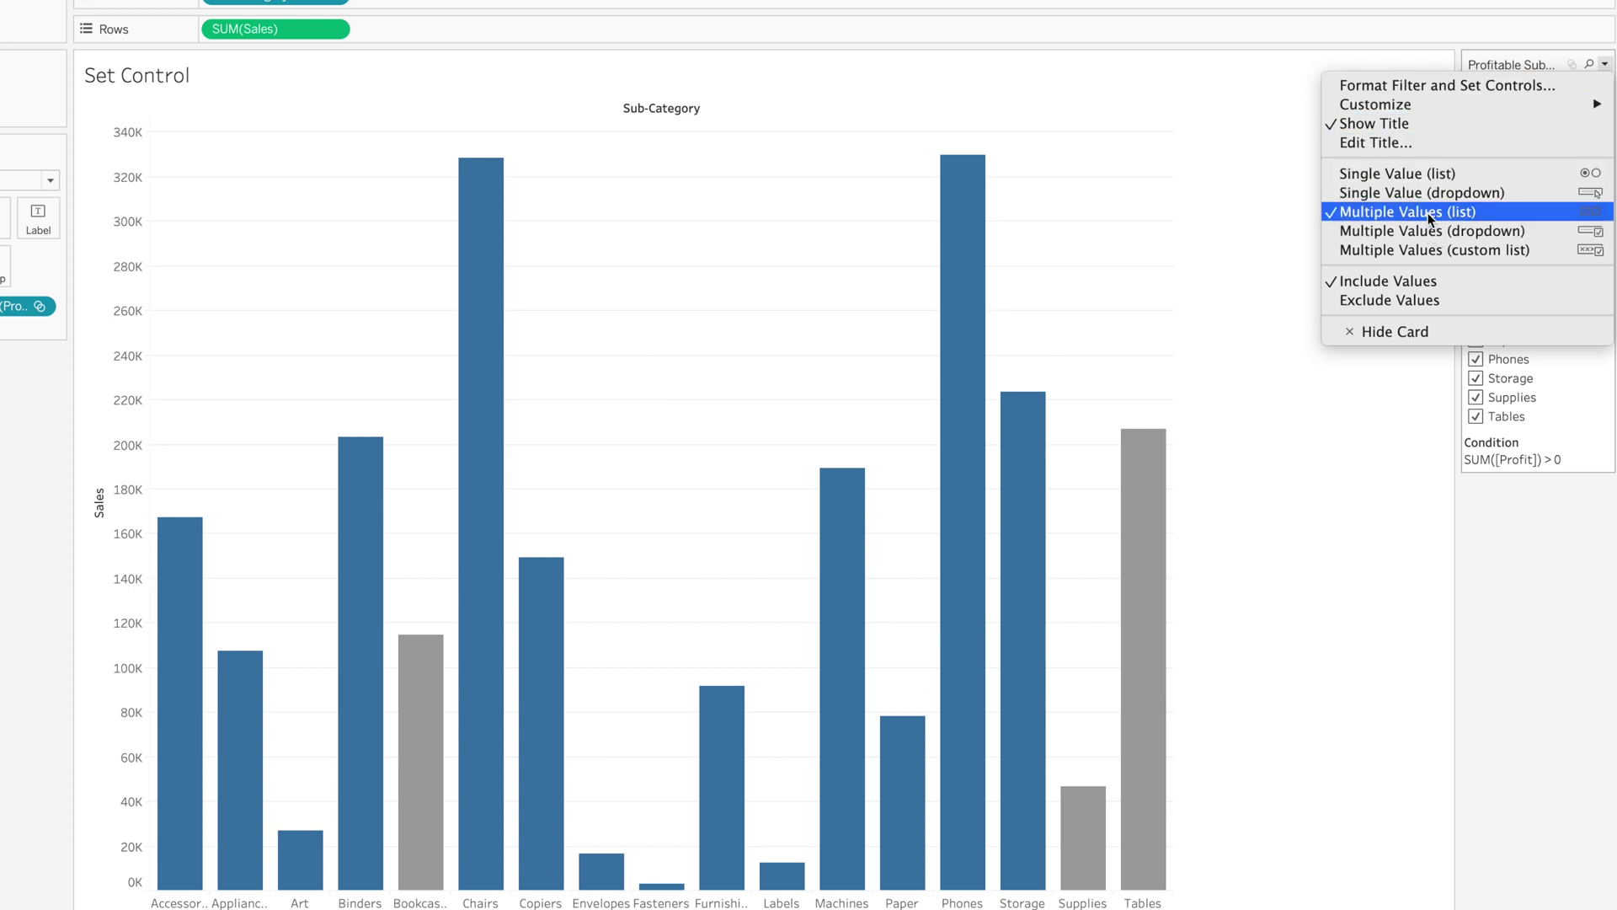
{"action": "left_click", "coordinate": [1538, 629]}
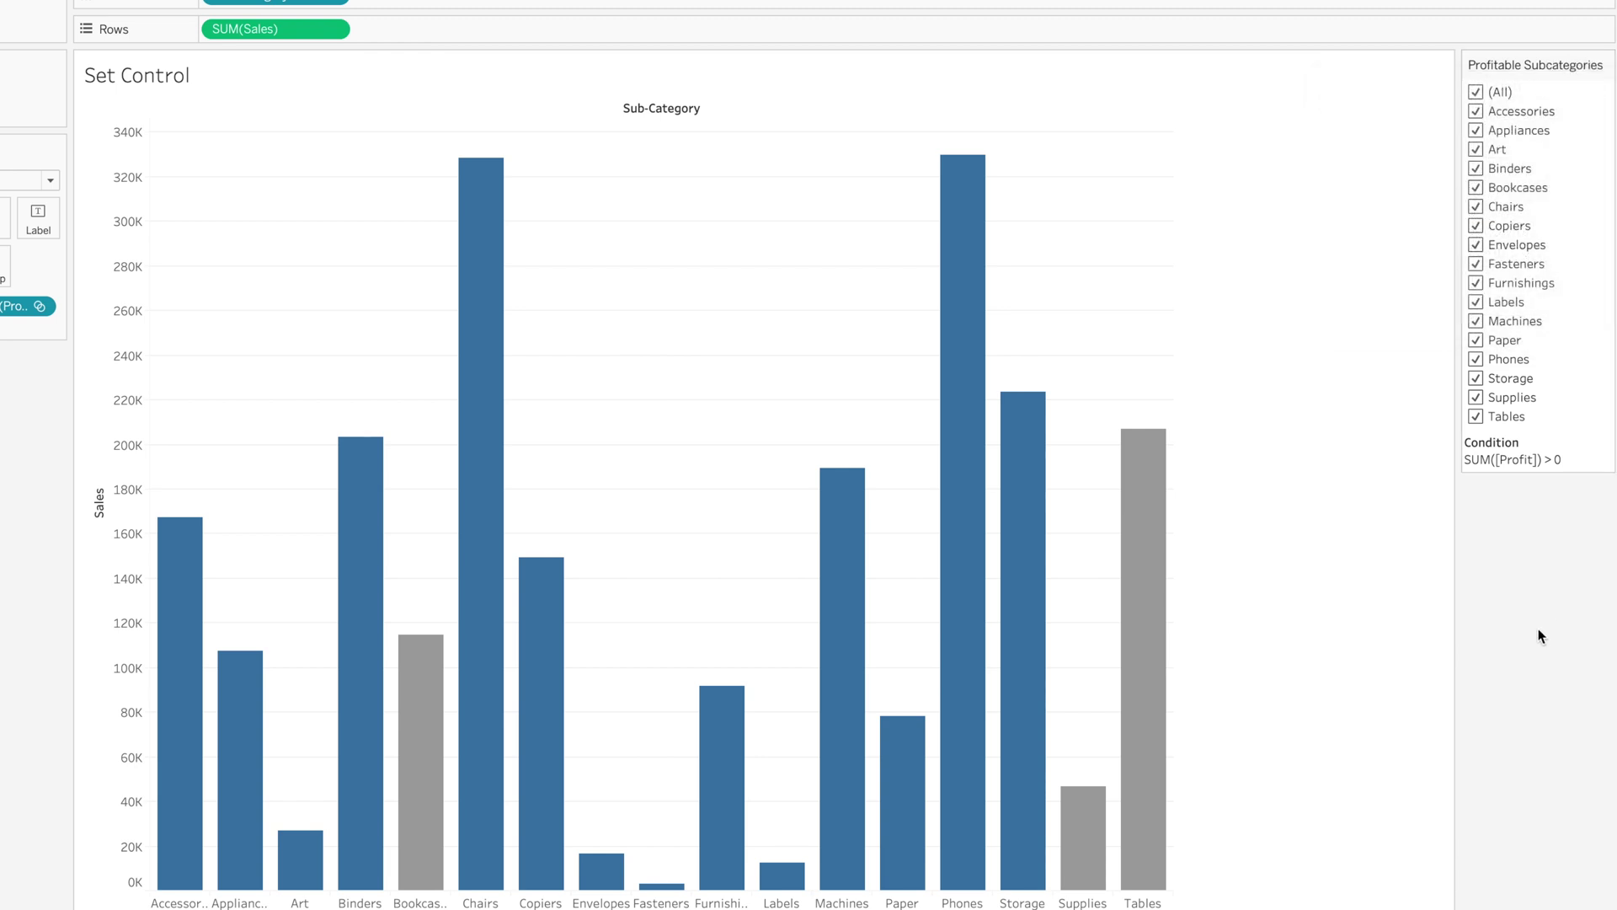
Step: Toggle Accessories, Appliances, Art, Binders, Bookcases and Chairs in the set, then open Explain Data
{"action": "left_click", "coordinate": [1475, 112]}
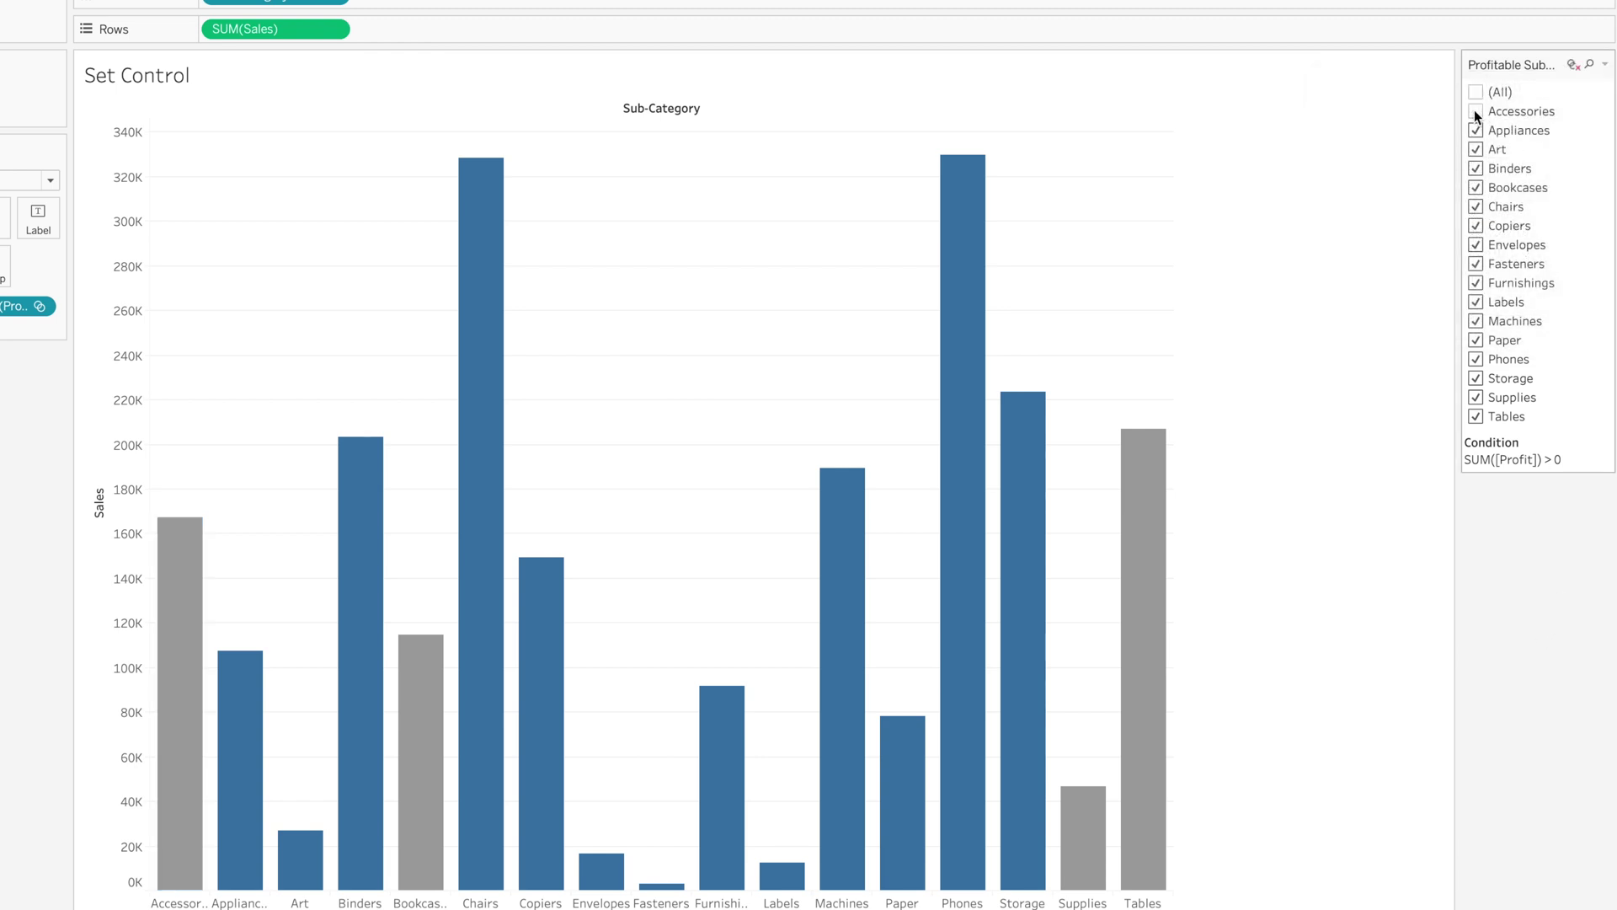
{"action": "left_click", "coordinate": [1474, 112]}
{"action": "left_click", "coordinate": [1477, 129]}
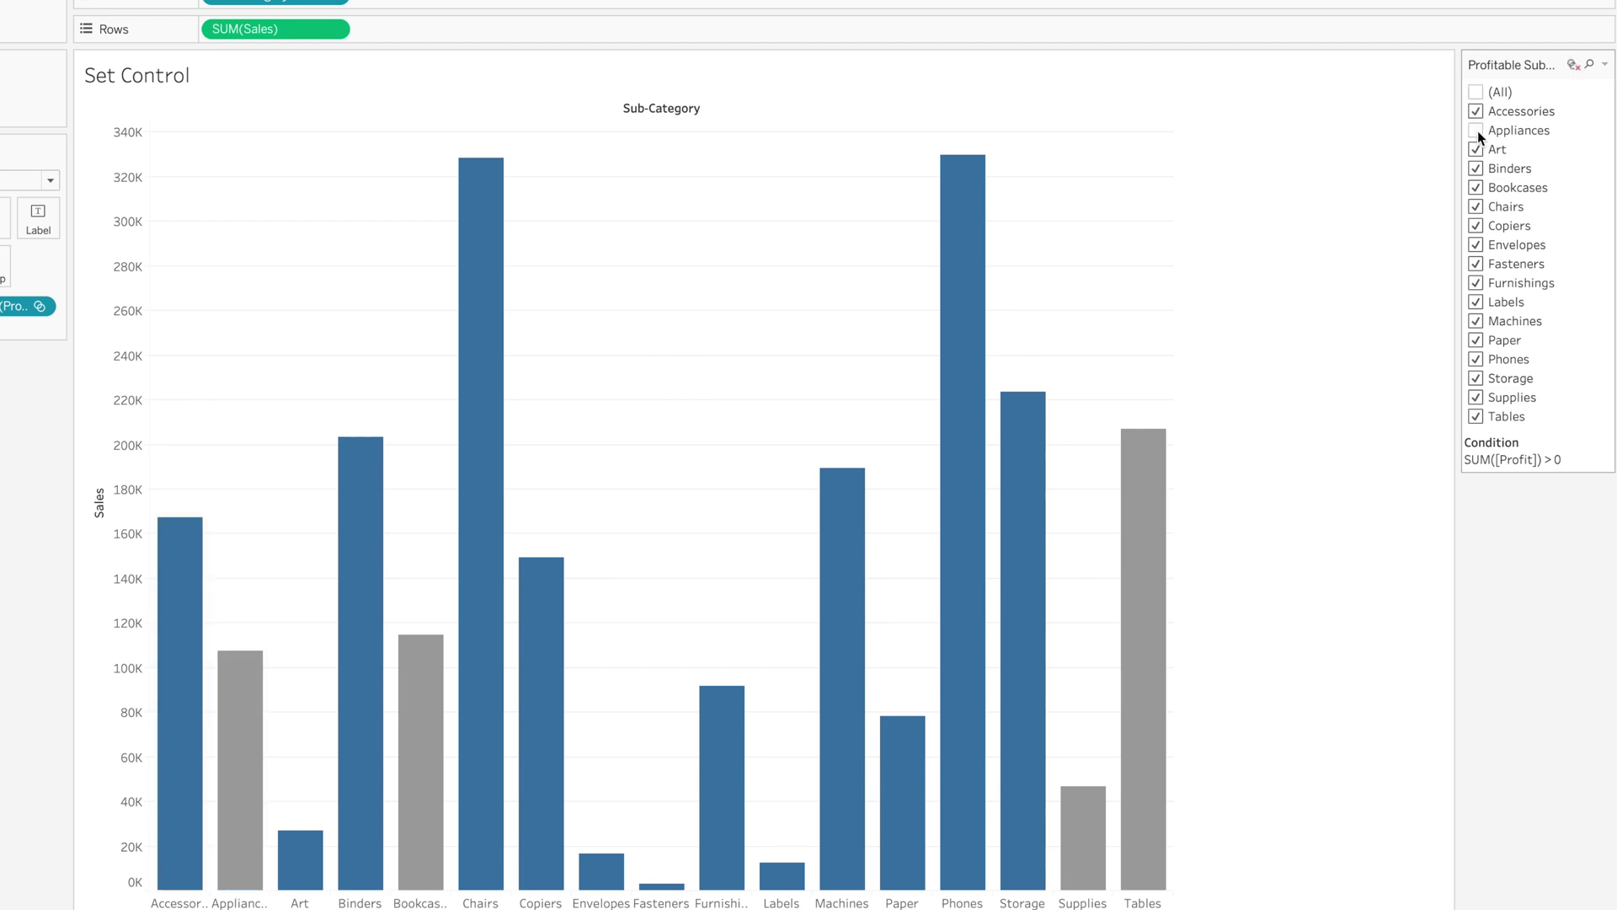
{"action": "left_click", "coordinate": [1477, 130]}
{"action": "left_click", "coordinate": [1478, 148]}
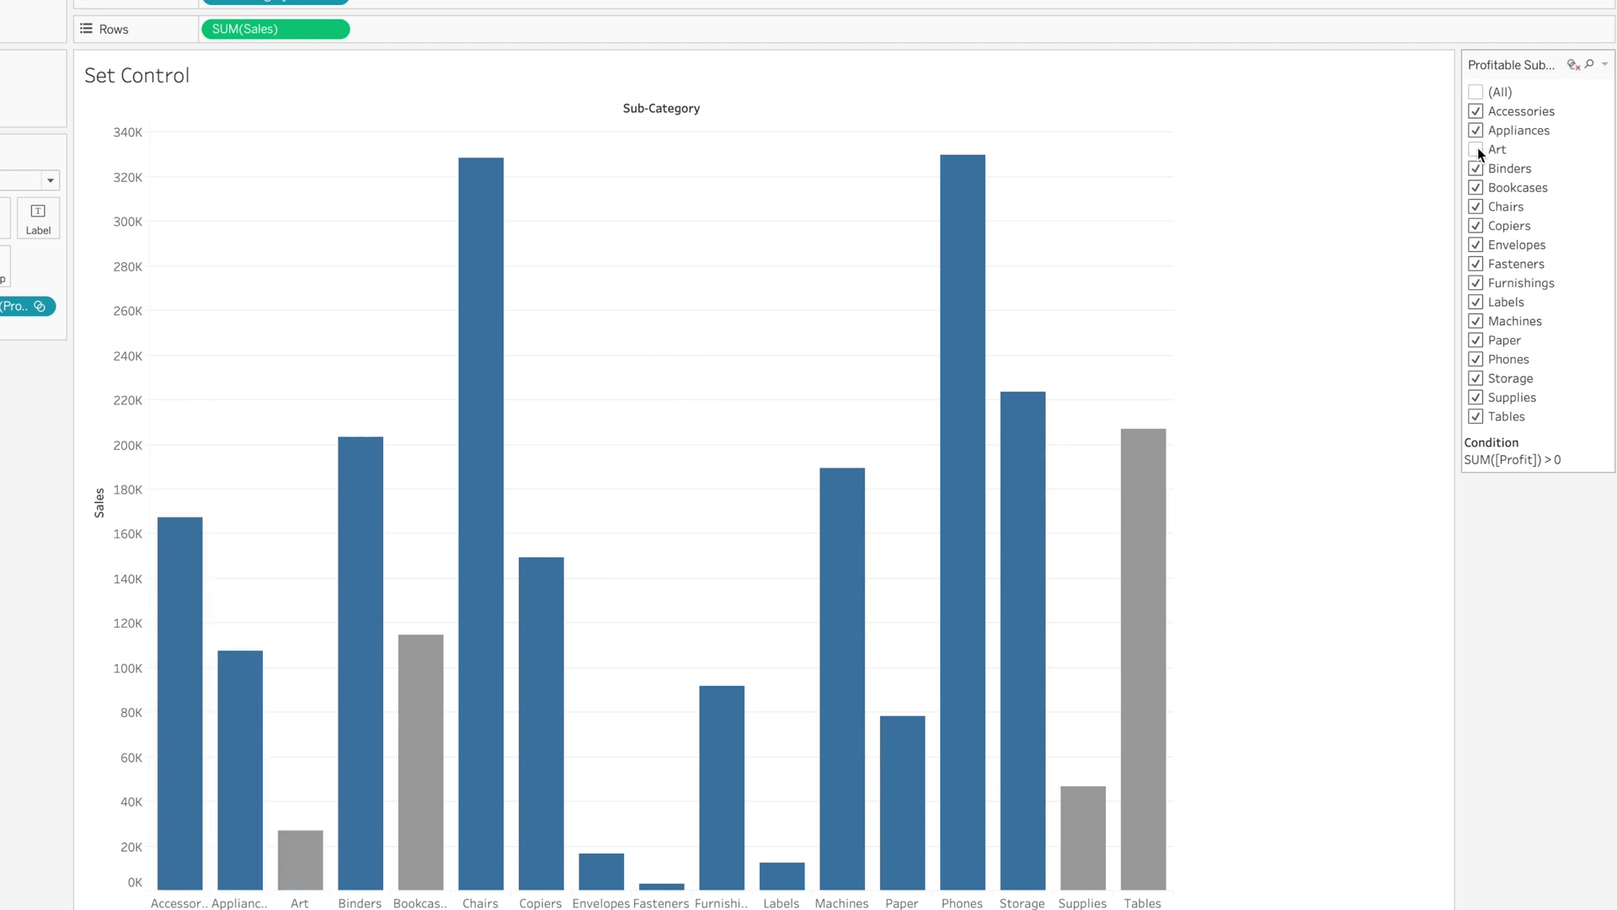
{"action": "left_click", "coordinate": [1477, 149]}
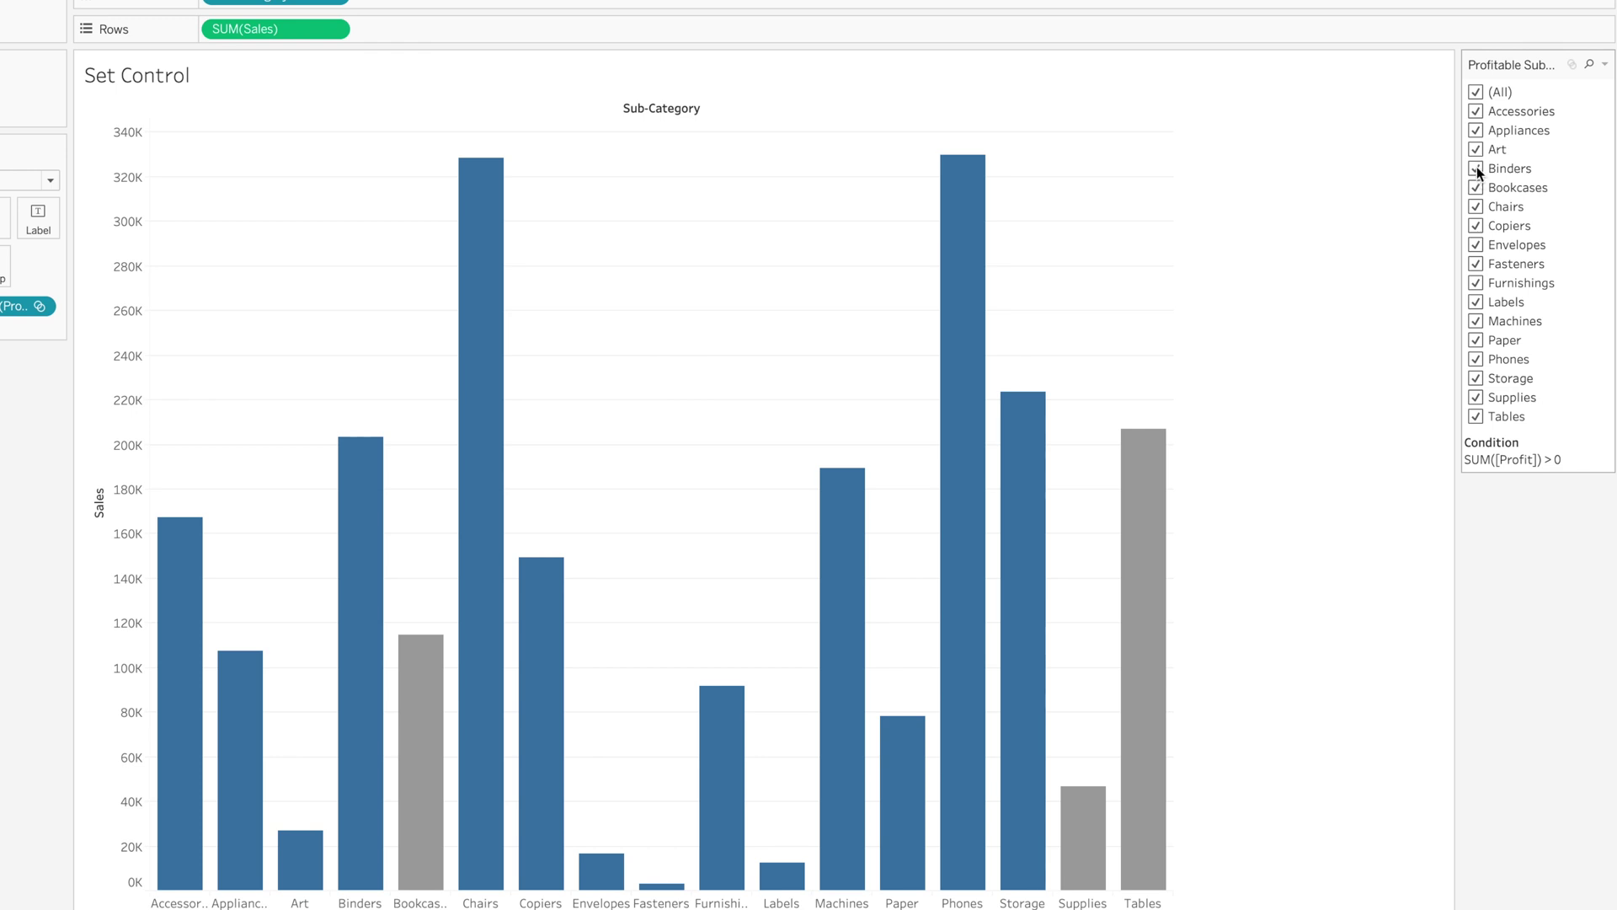
{"action": "left_click", "coordinate": [1475, 168]}
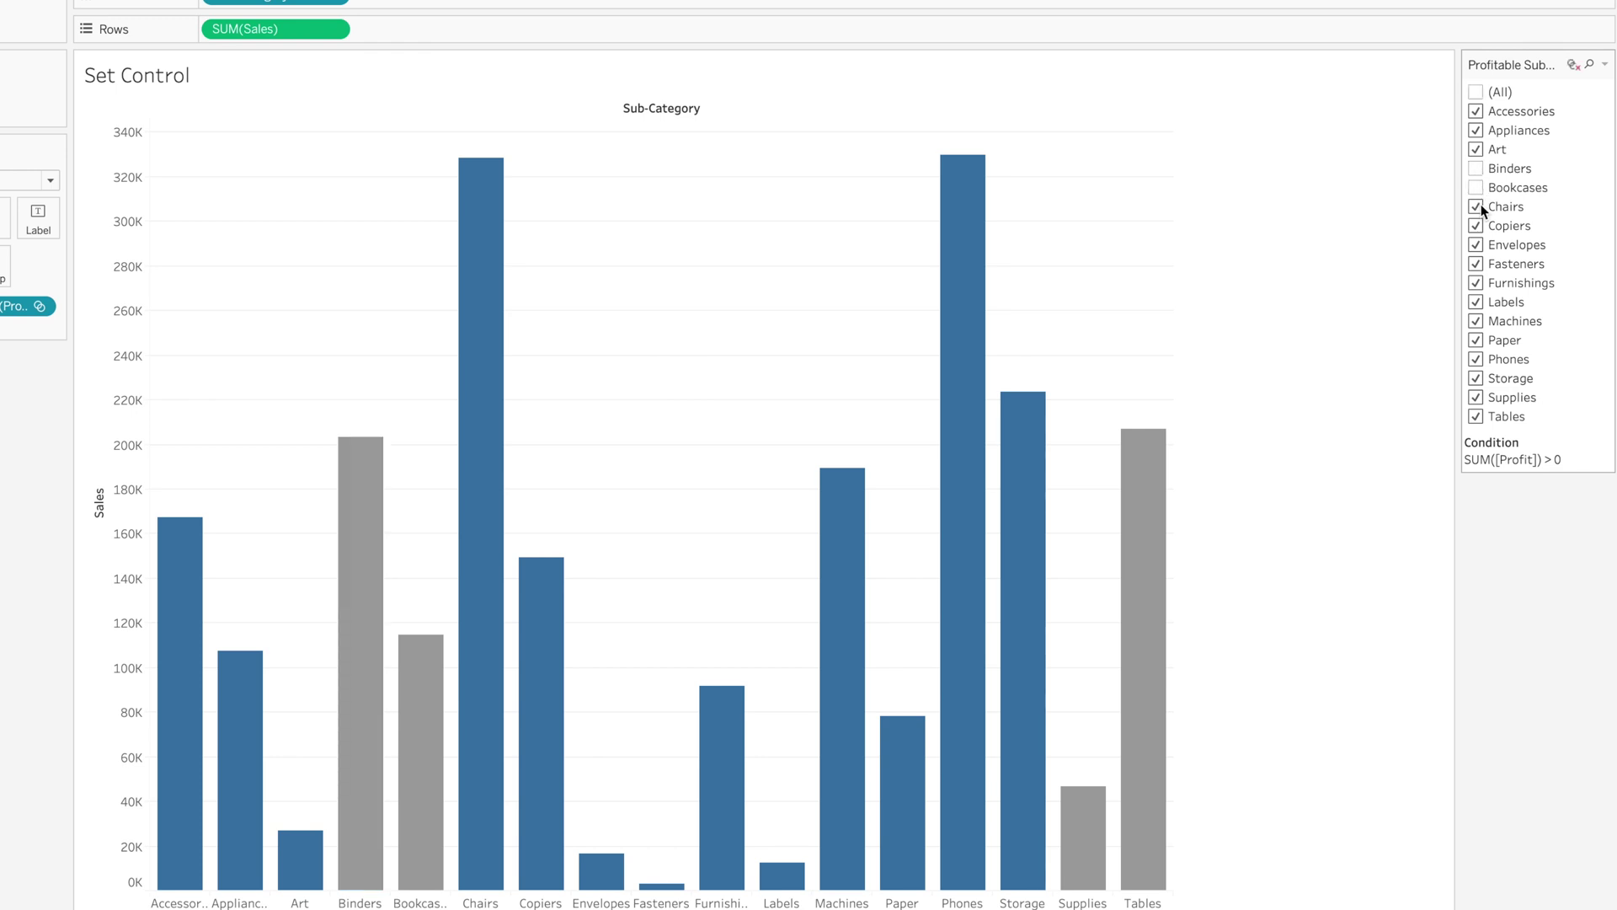
{"action": "left_click", "coordinate": [1479, 206]}
{"action": "left_click", "coordinate": [1477, 187]}
{"action": "left_click", "coordinate": [1475, 167]}
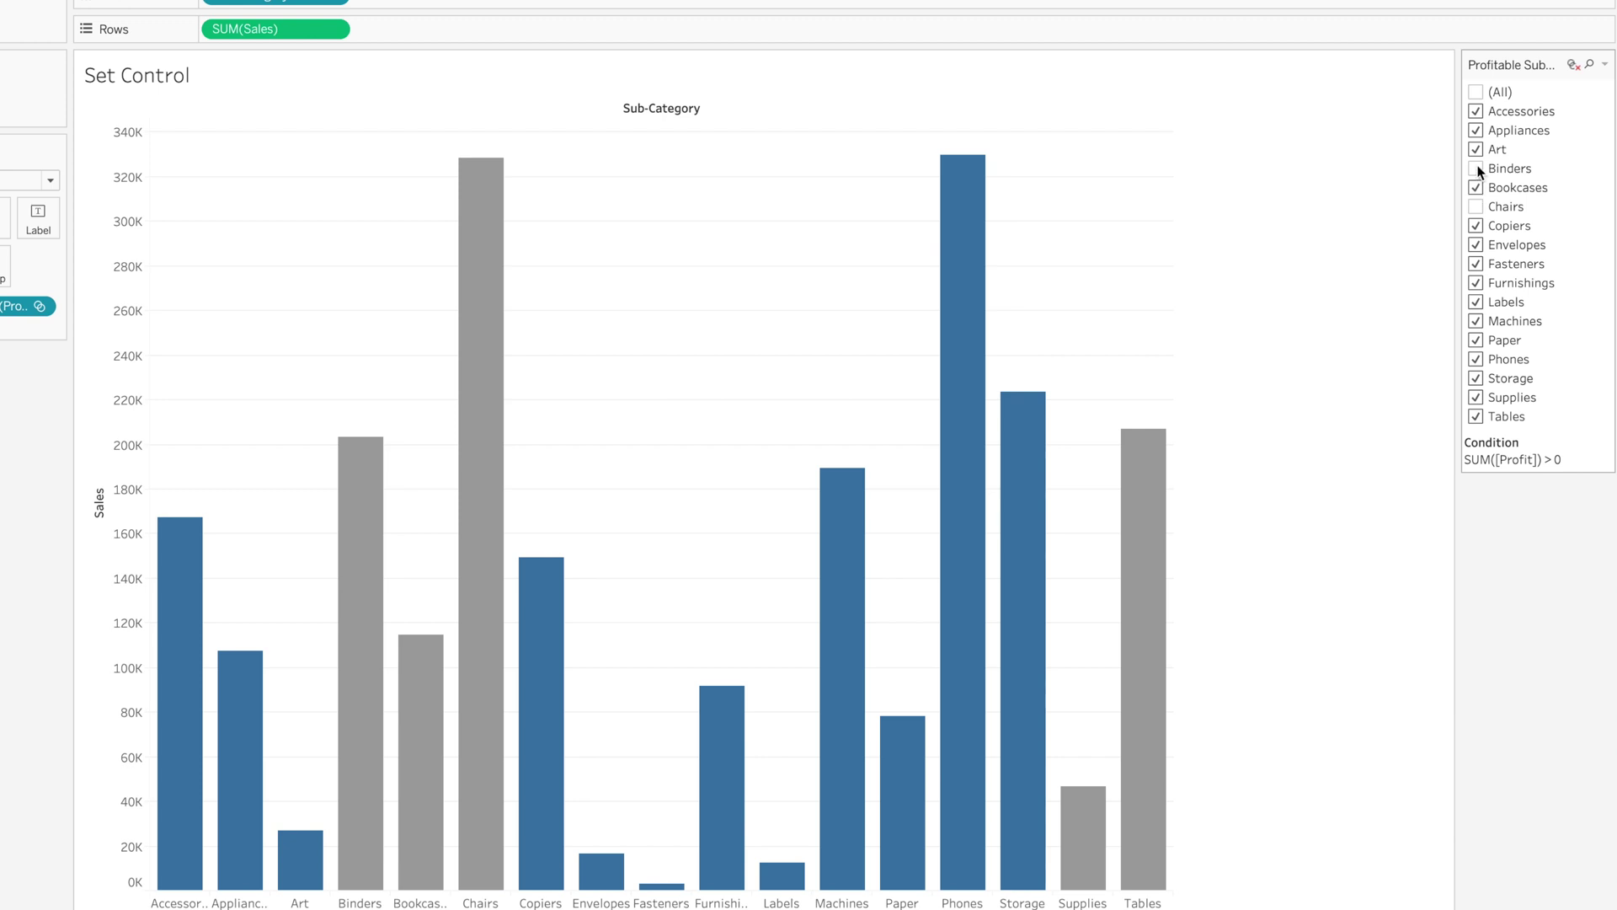
{"action": "left_click", "coordinate": [1477, 206]}
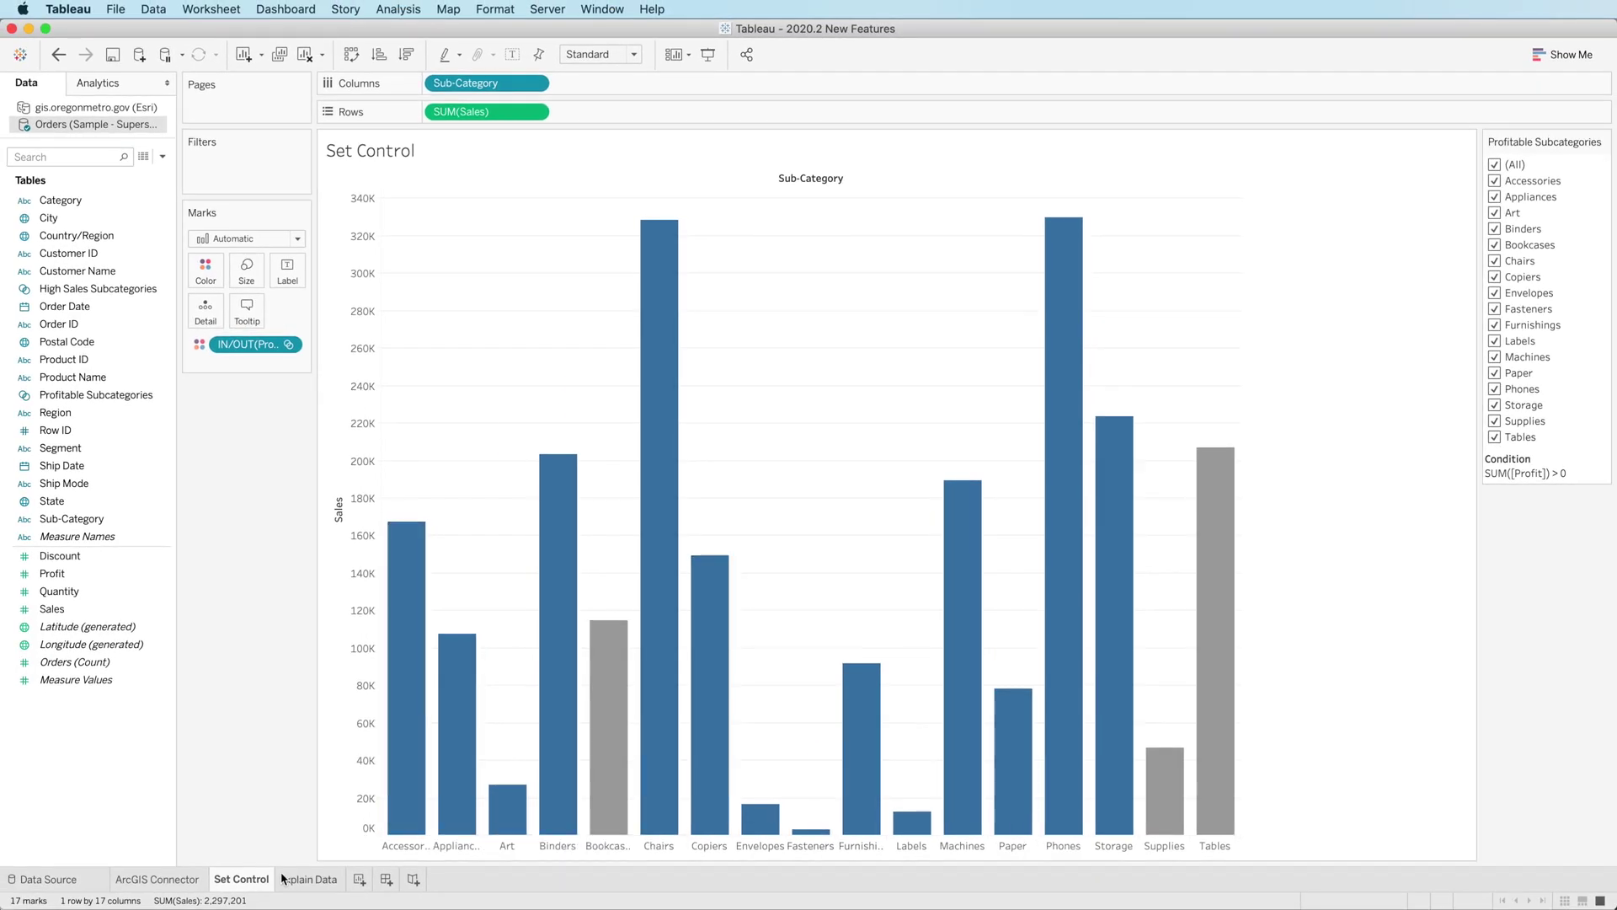
{"action": "left_click", "coordinate": [307, 879]}
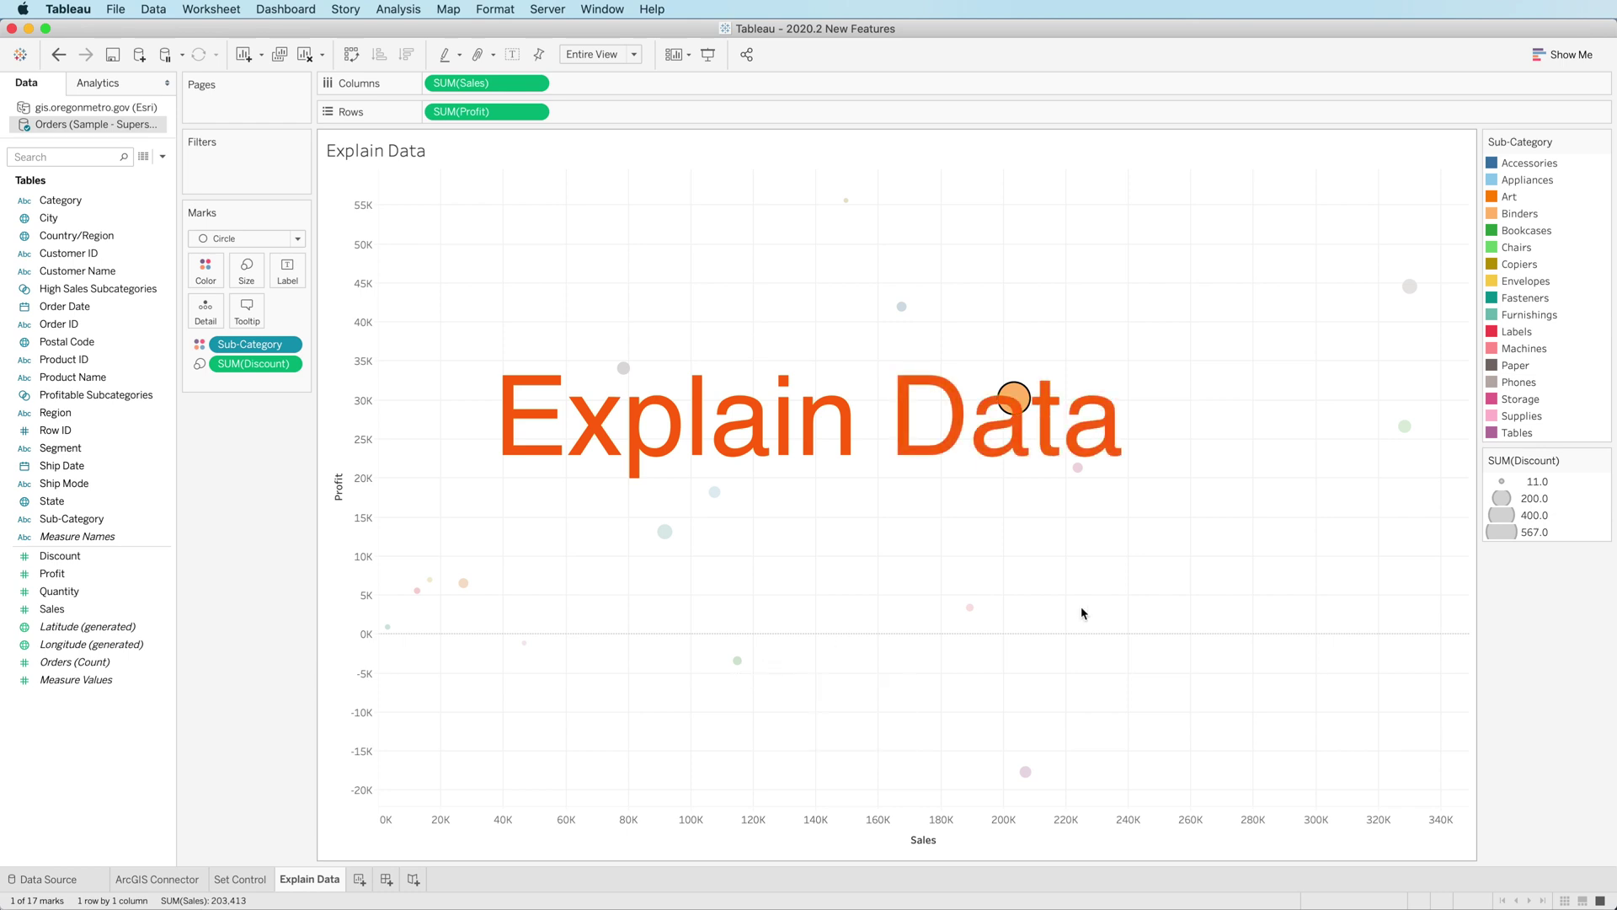
Step: Explain the Binders mark, adding Customer Name and Product Name to the considered fields
{"action": "left_click", "coordinate": [1084, 613]}
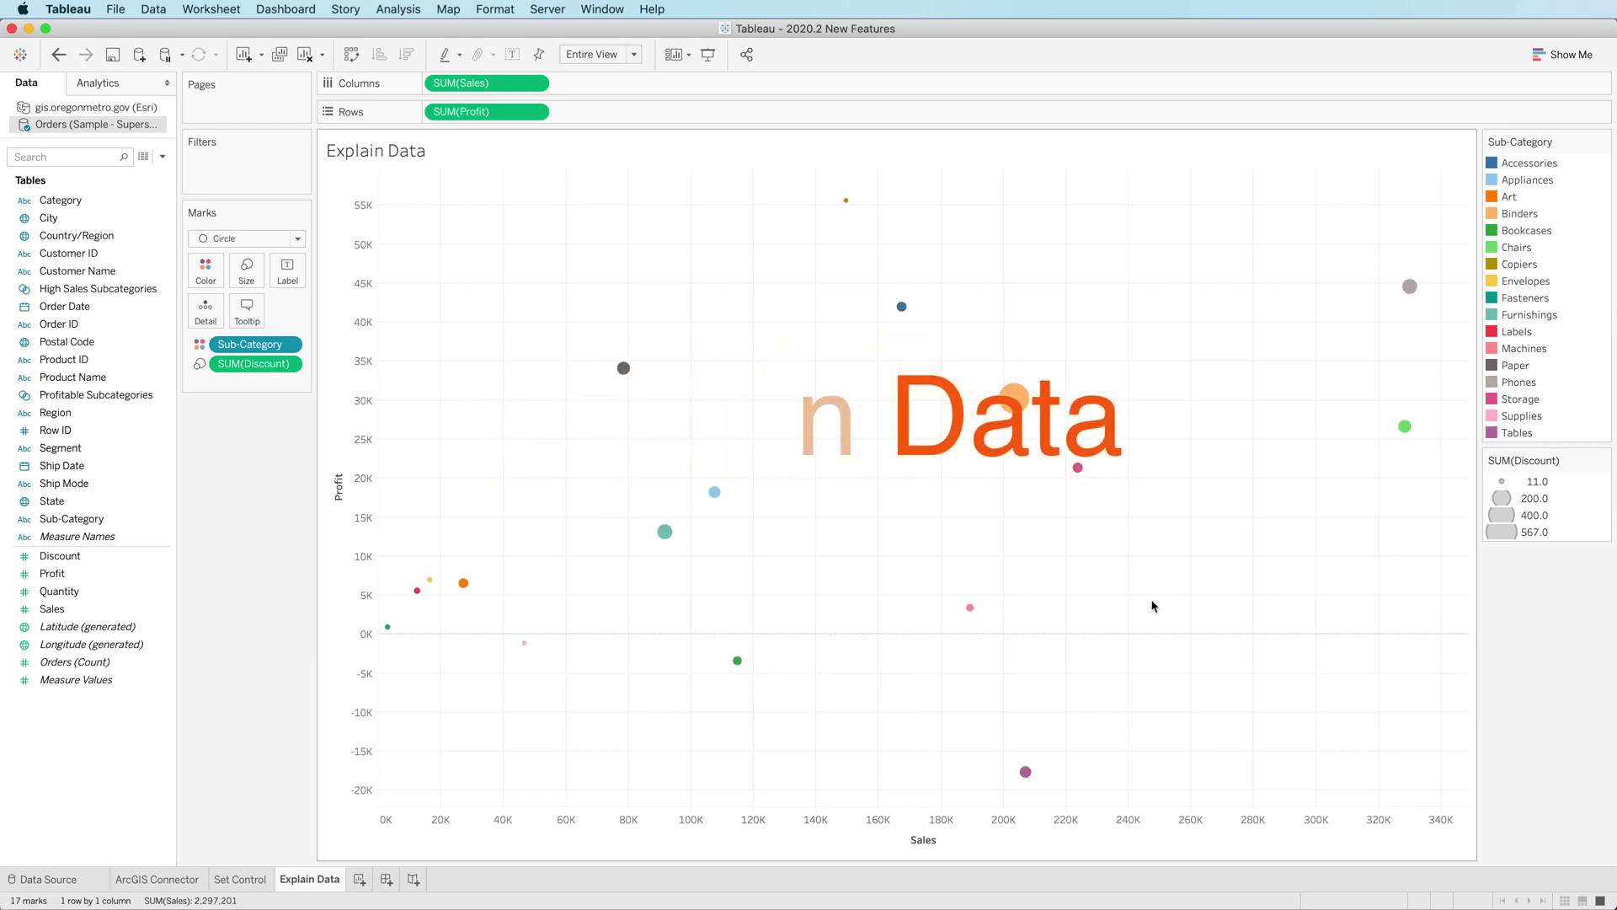
{"action": "left_click", "coordinate": [1019, 399]}
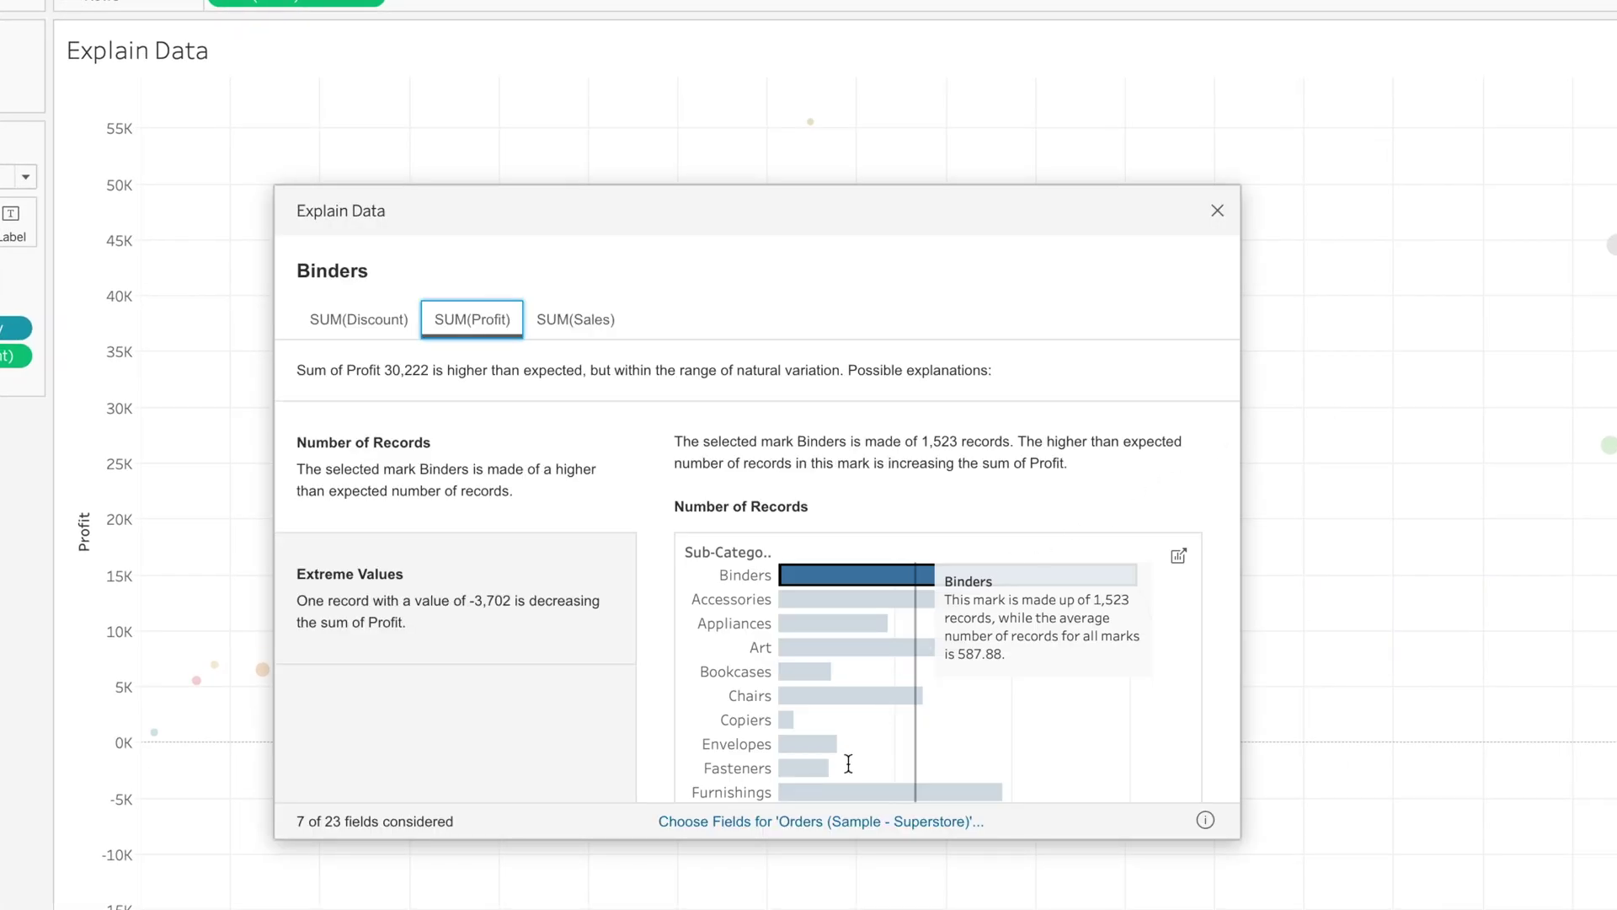
{"action": "left_click", "coordinate": [797, 821]}
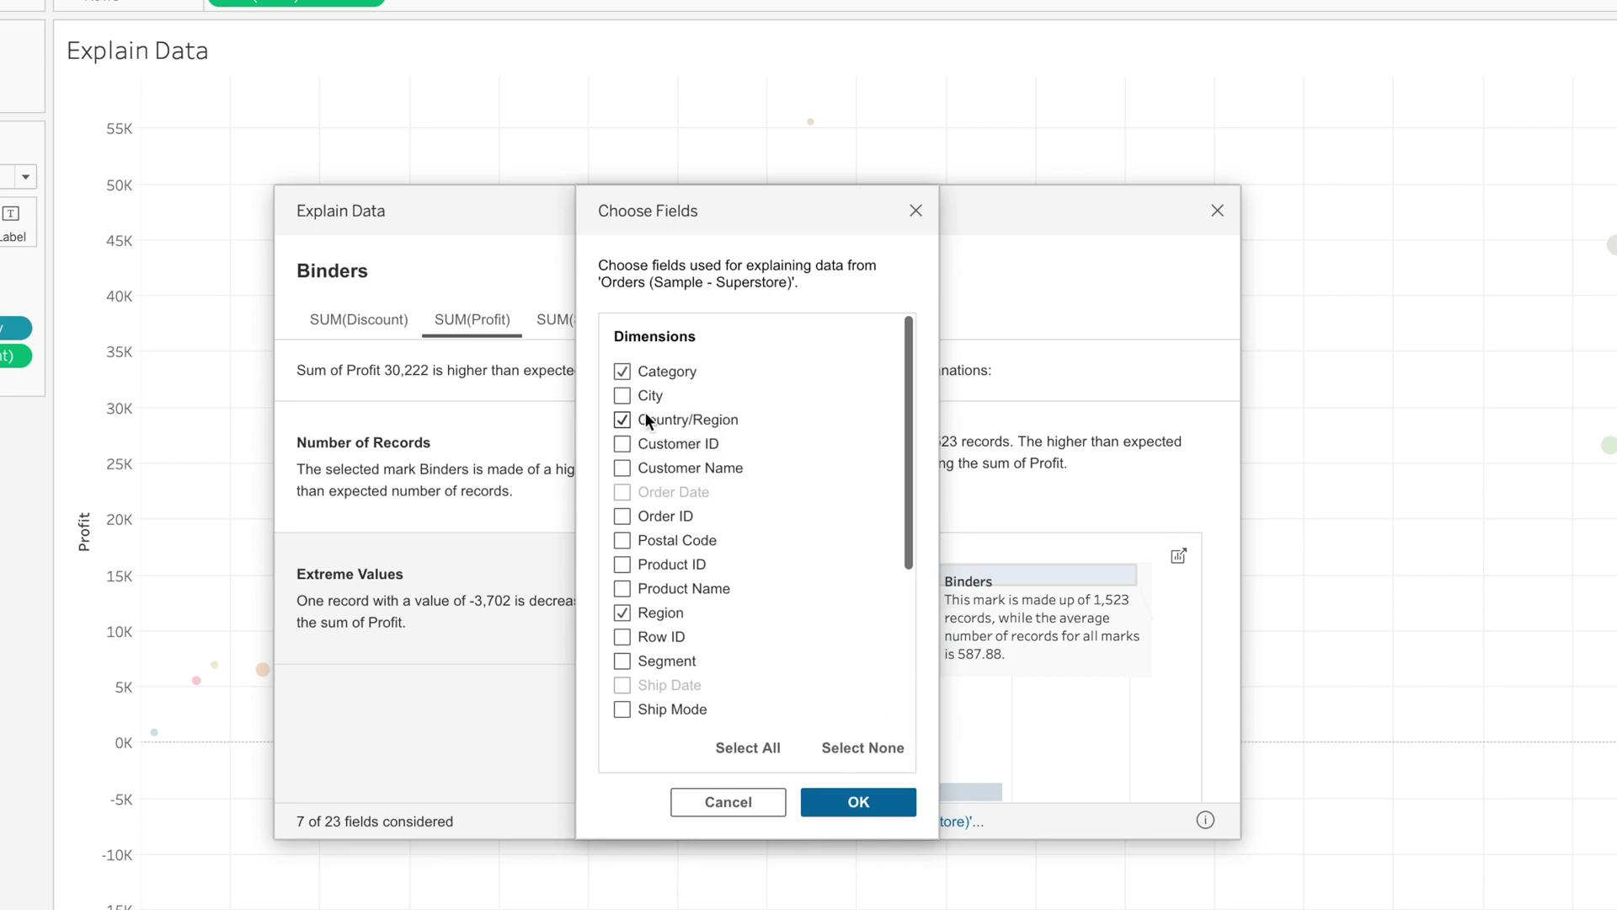
{"action": "left_click", "coordinate": [622, 463]}
{"action": "left_click", "coordinate": [621, 588]}
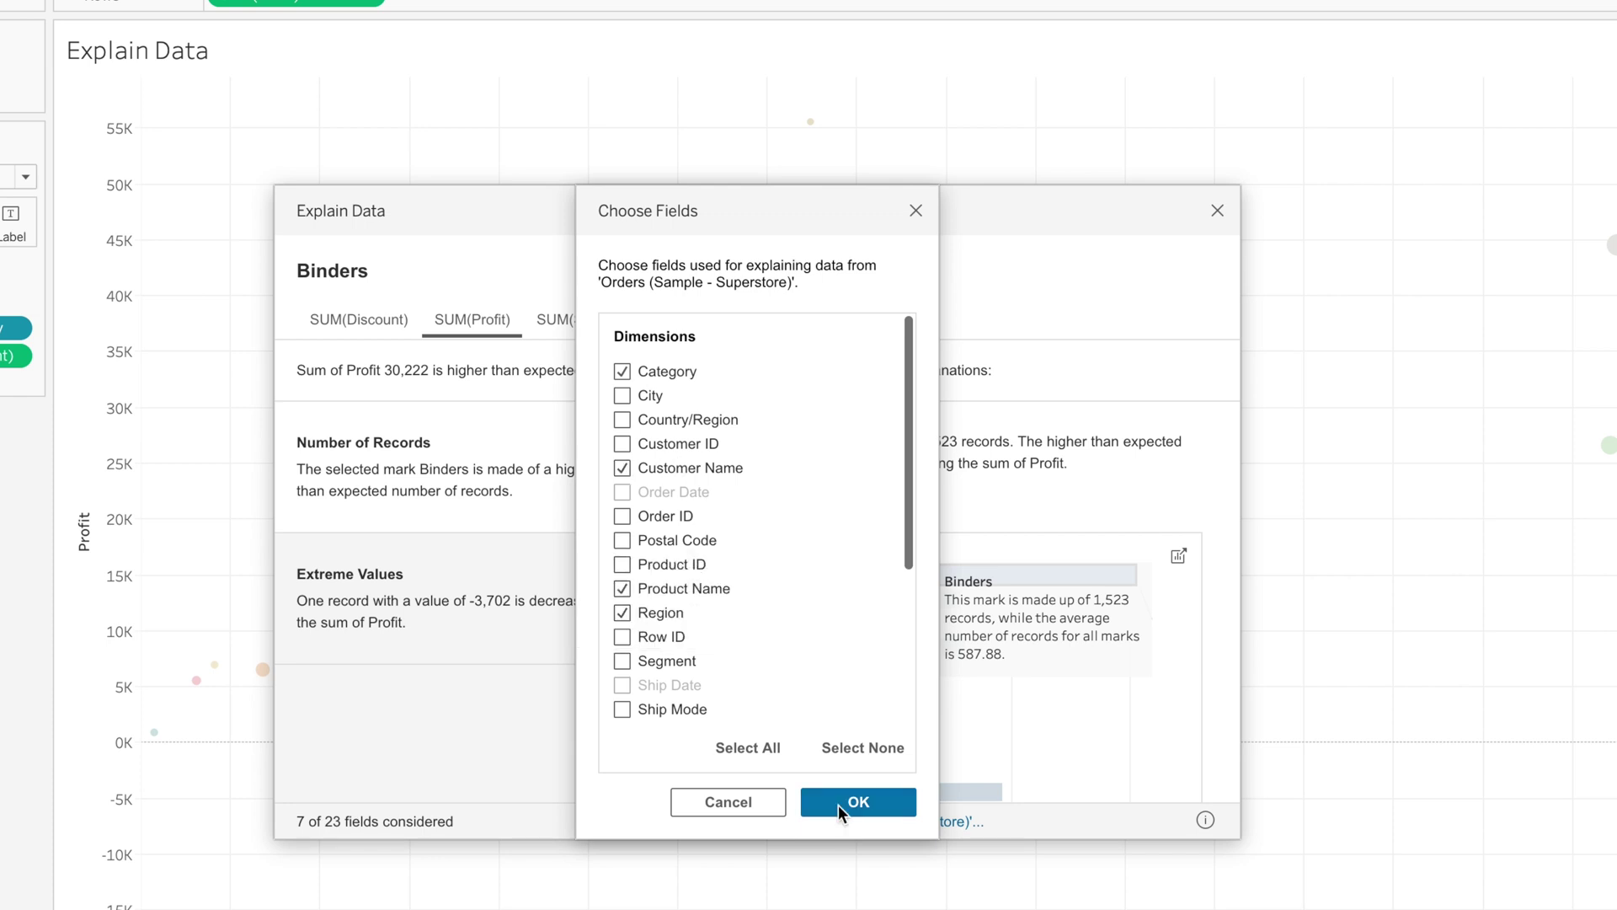
{"action": "left_click", "coordinate": [839, 804]}
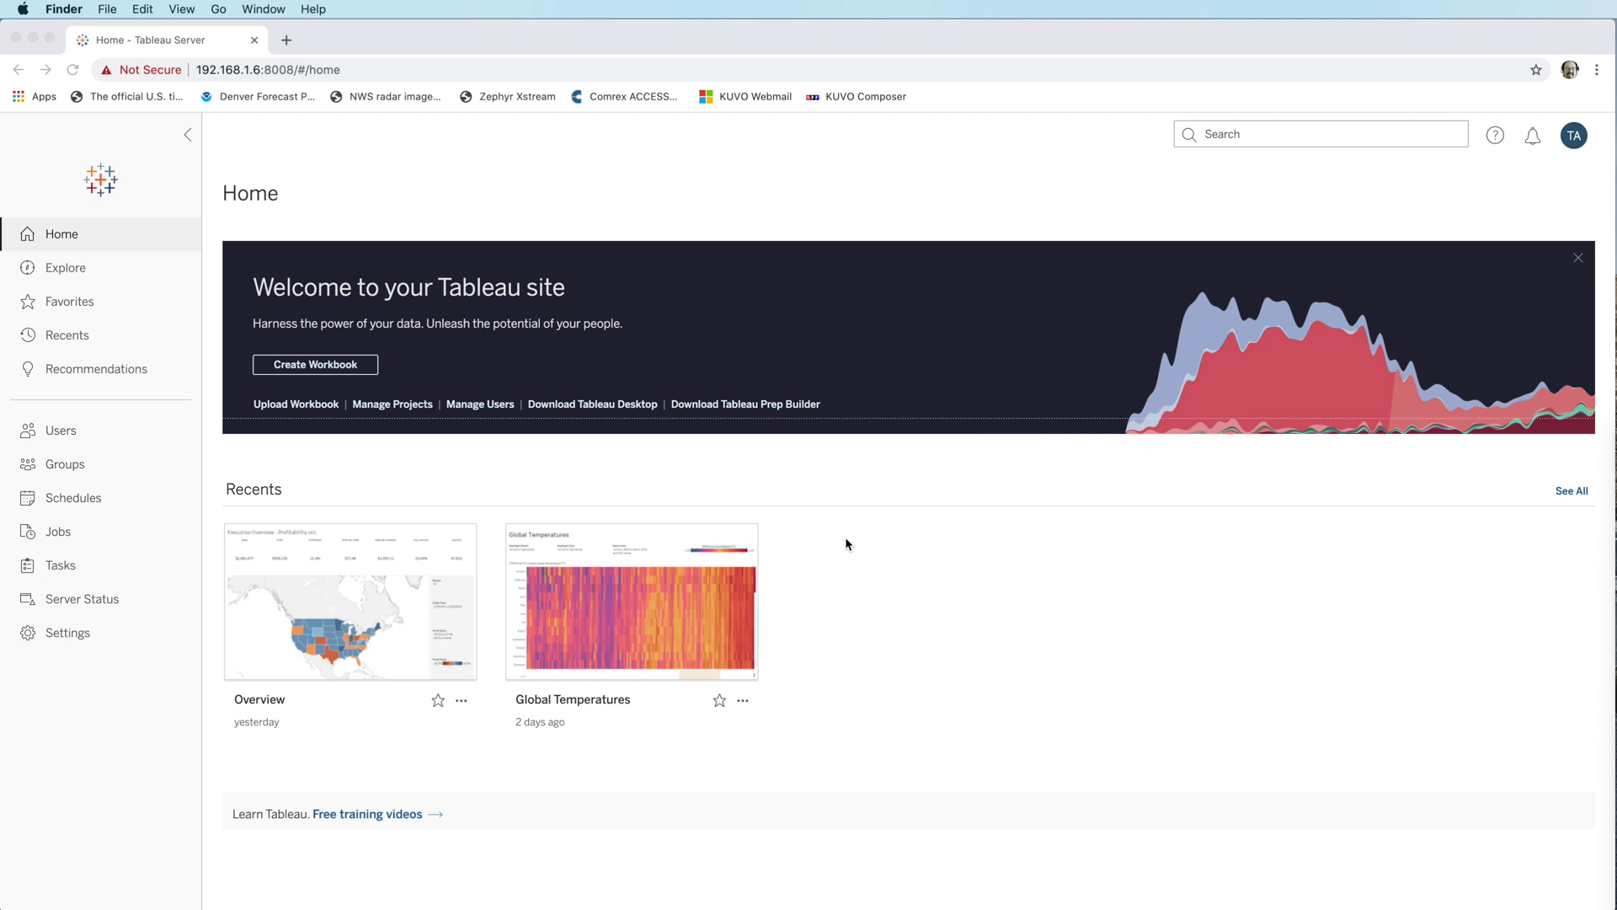
Step: Browse Explore > Default and open the Orders (SuperStore SQL) data source
{"action": "left_click", "coordinate": [54, 267]}
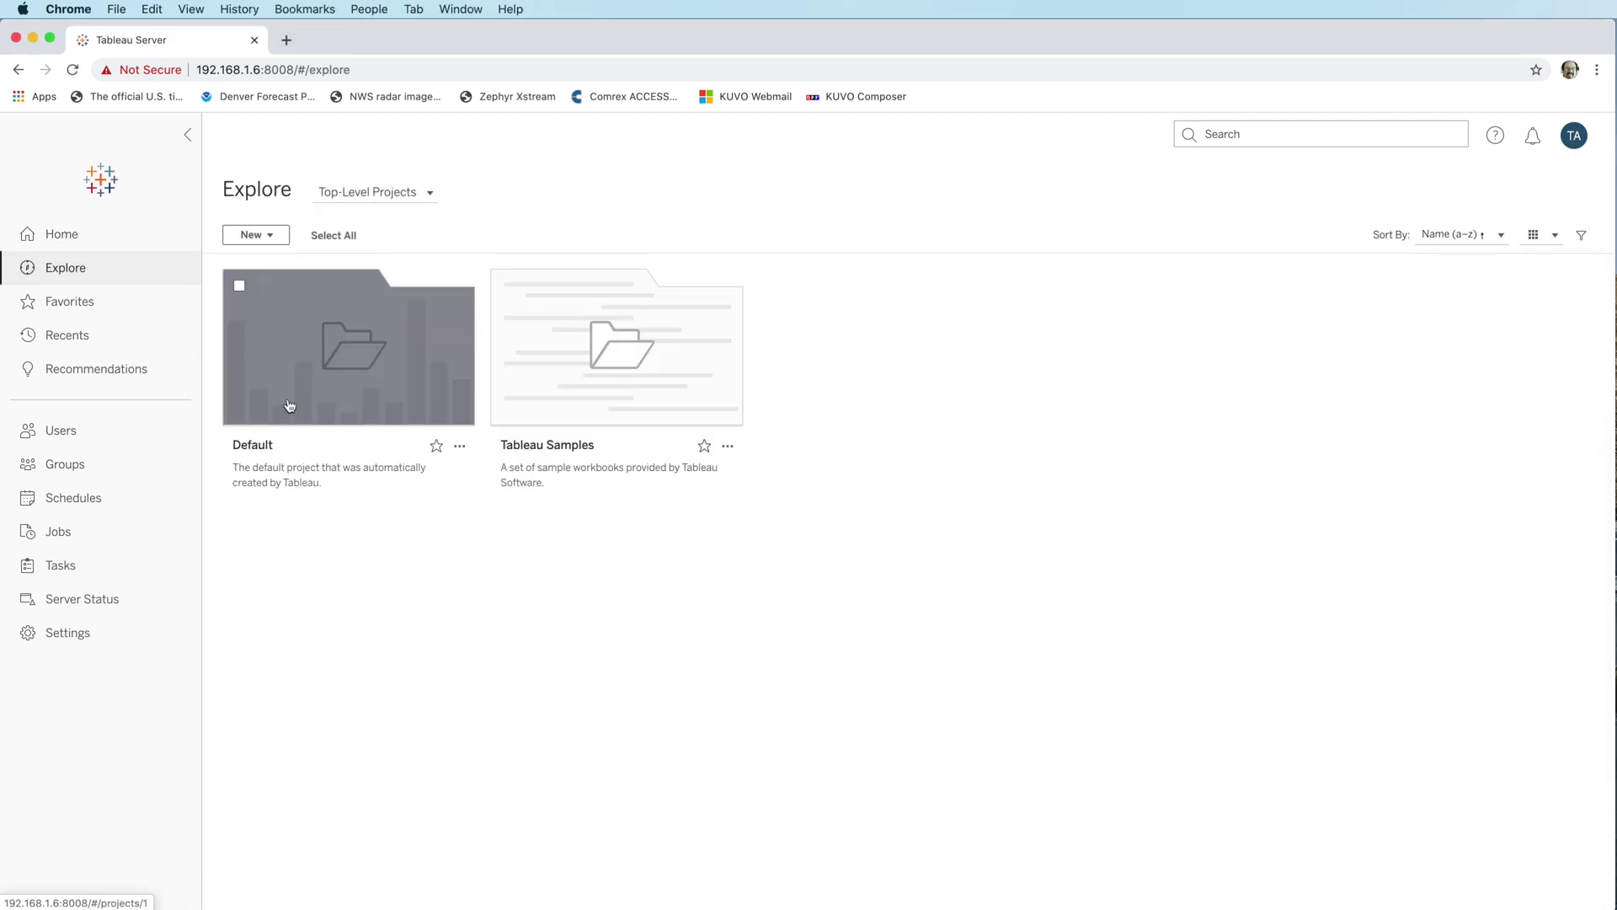
{"action": "left_click", "coordinate": [316, 387]}
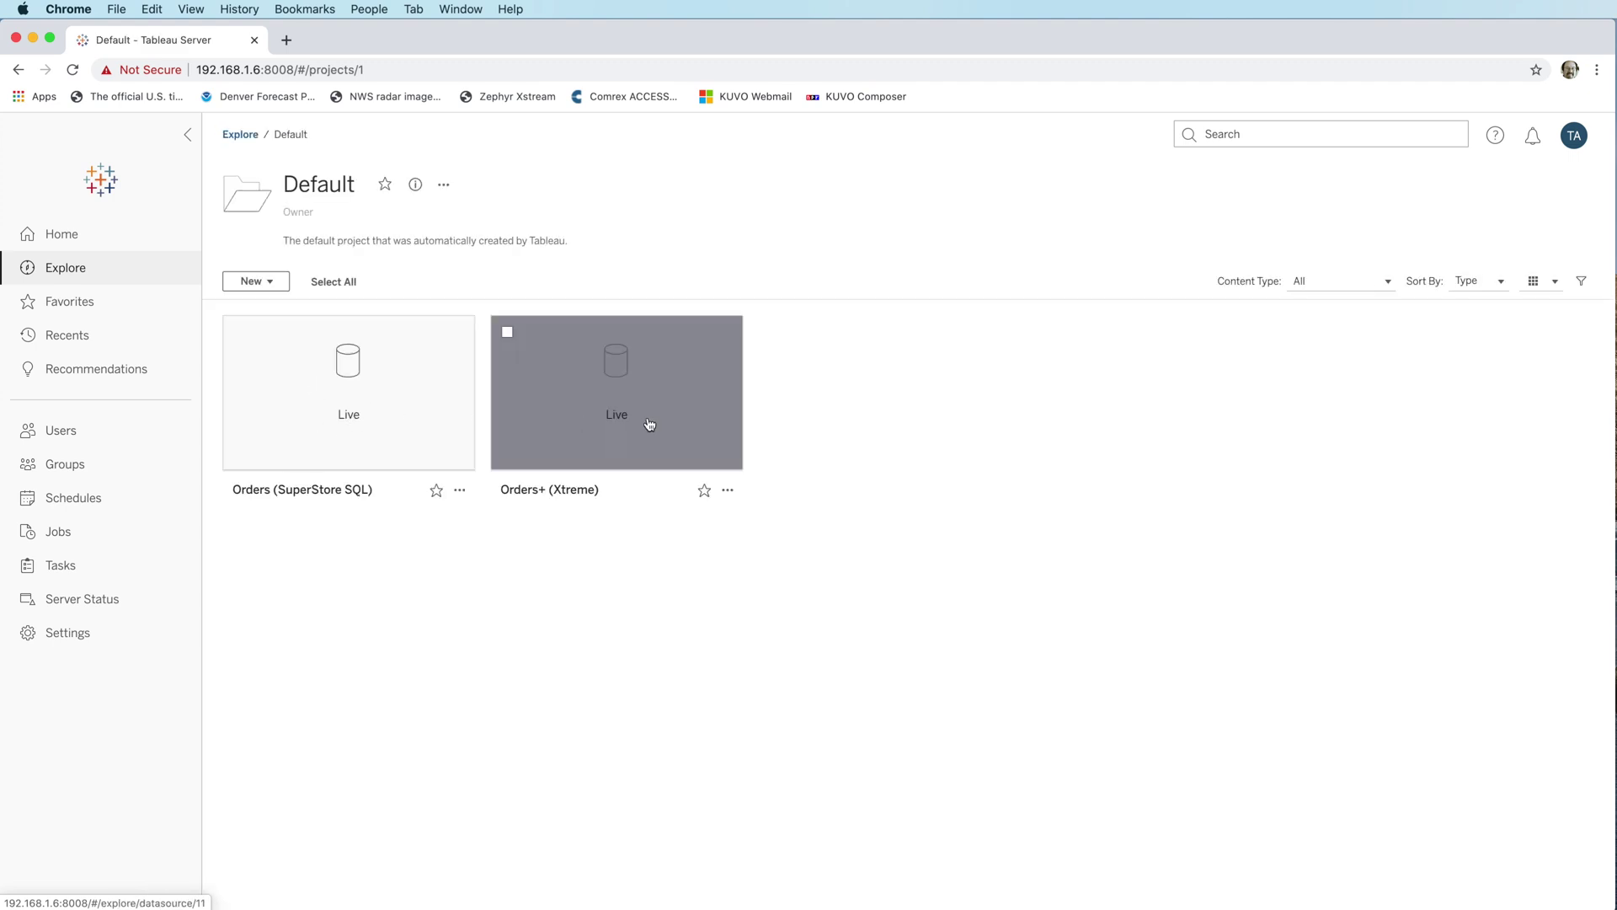
{"action": "mouse_move", "coordinate": [379, 423]}
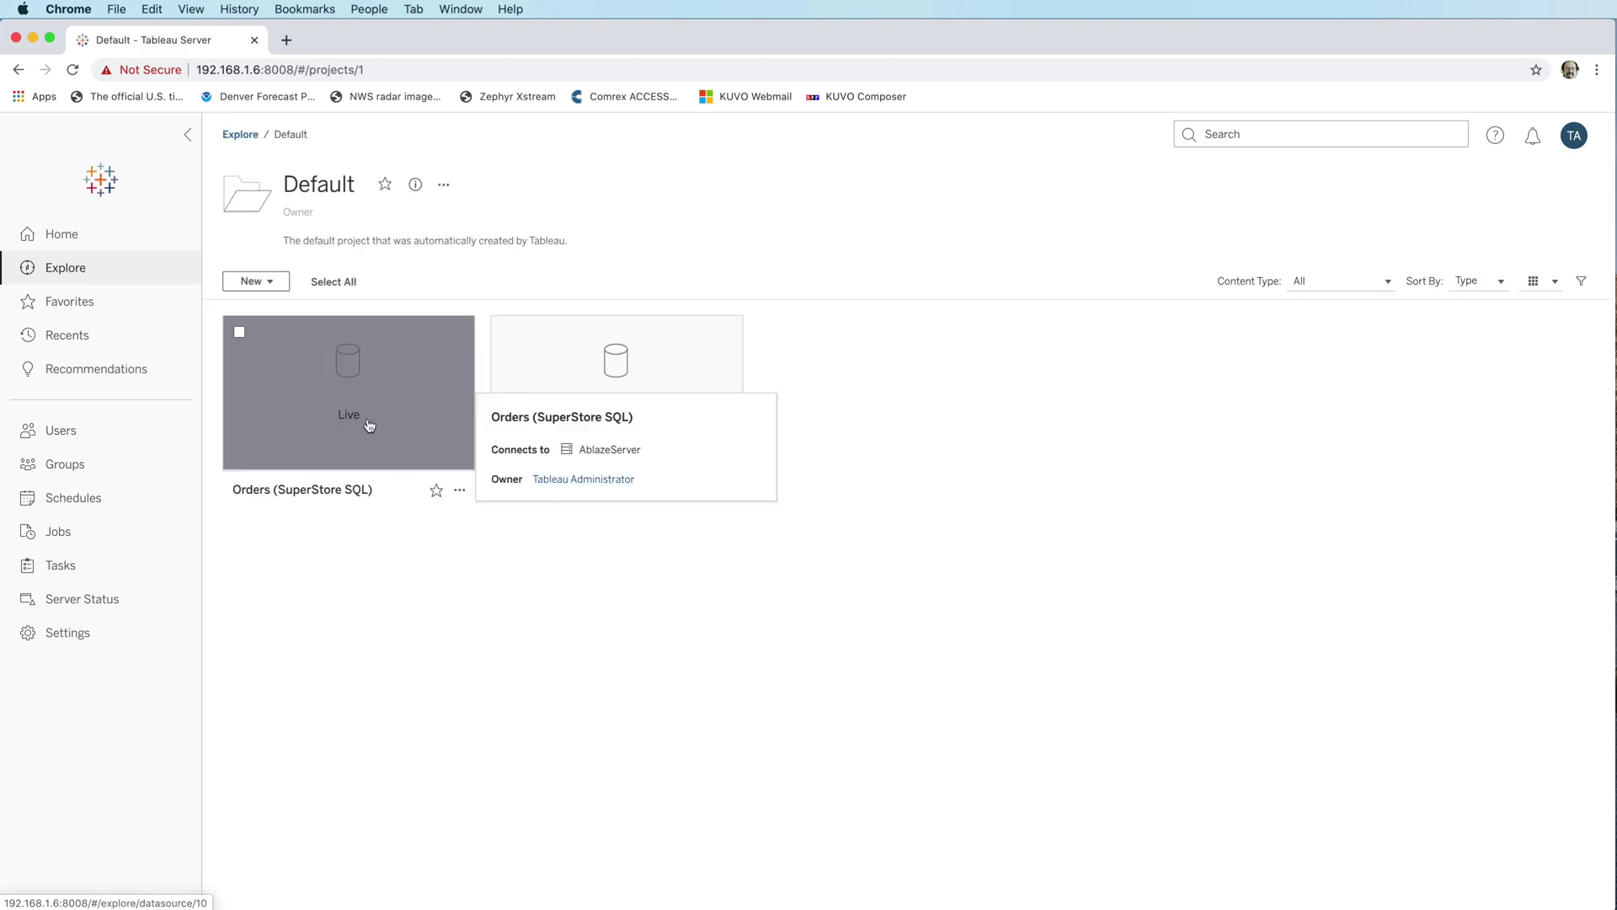
{"action": "left_click", "coordinate": [367, 425]}
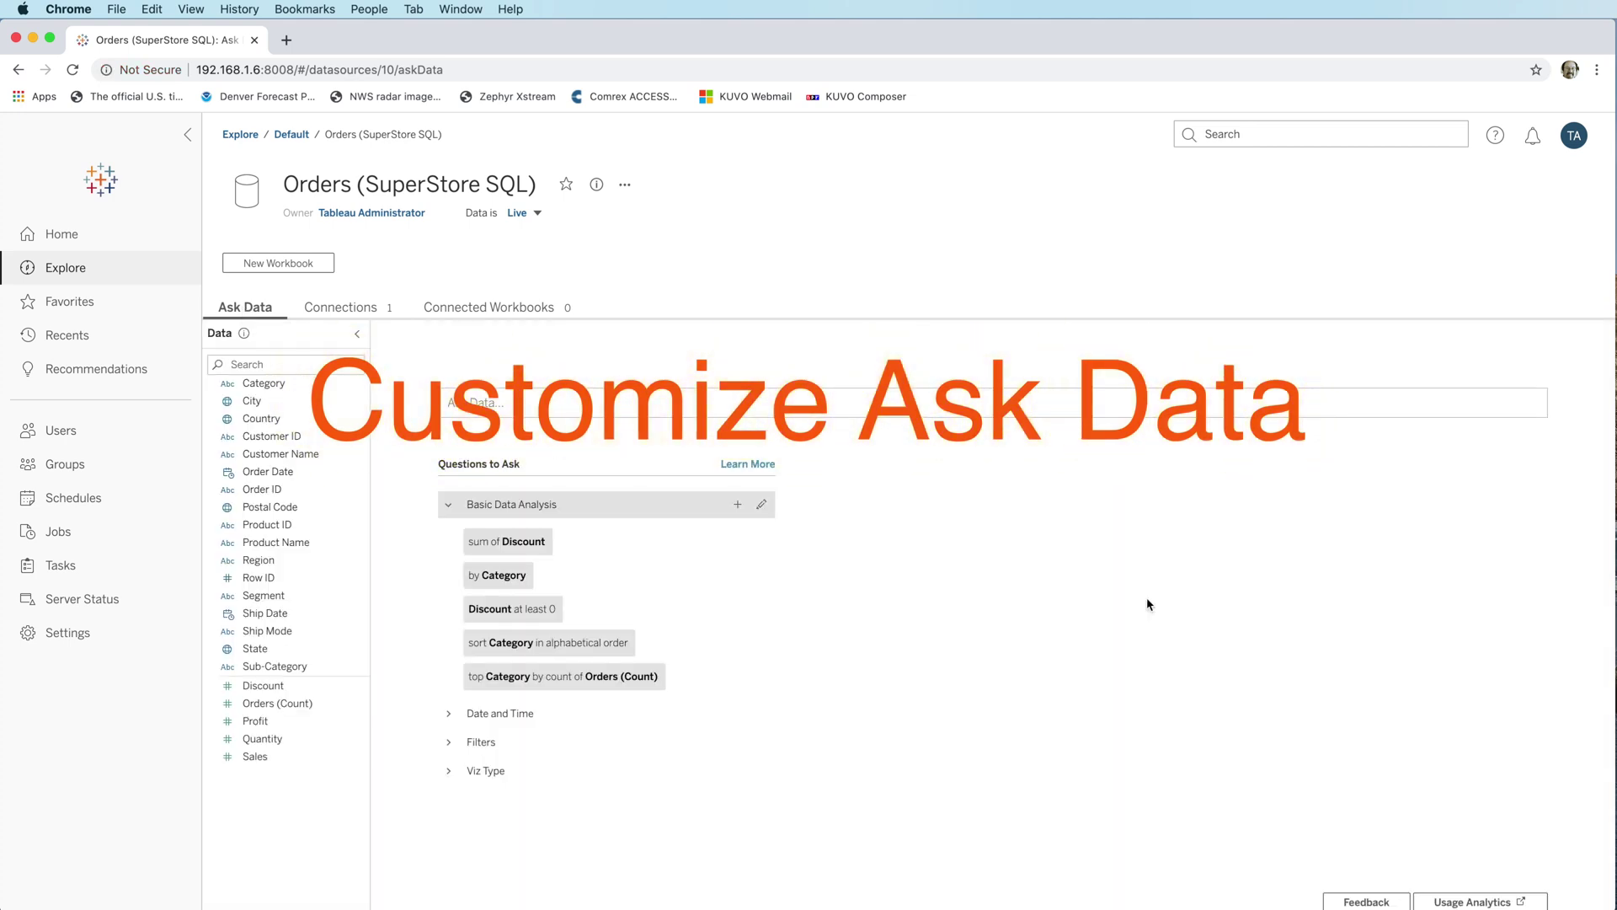
Step: Expand the Date and Time, Filters and Viz Type suggested question sections
{"action": "mouse_move", "coordinate": [534, 549]}
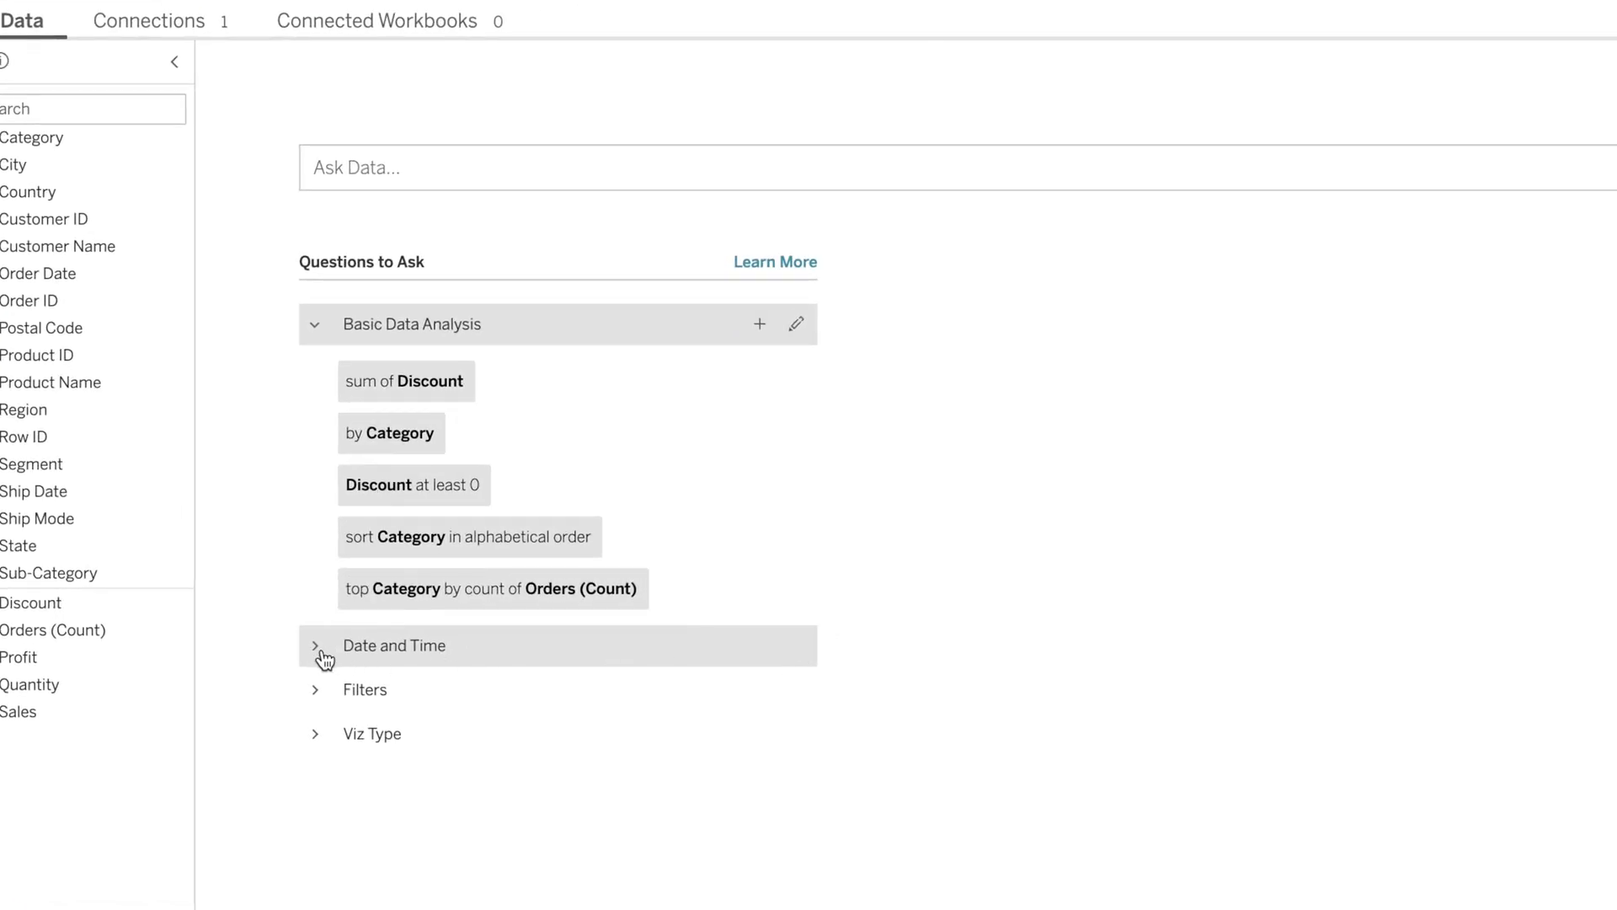
{"action": "left_click", "coordinate": [320, 650]}
{"action": "mouse_move", "coordinate": [494, 452]}
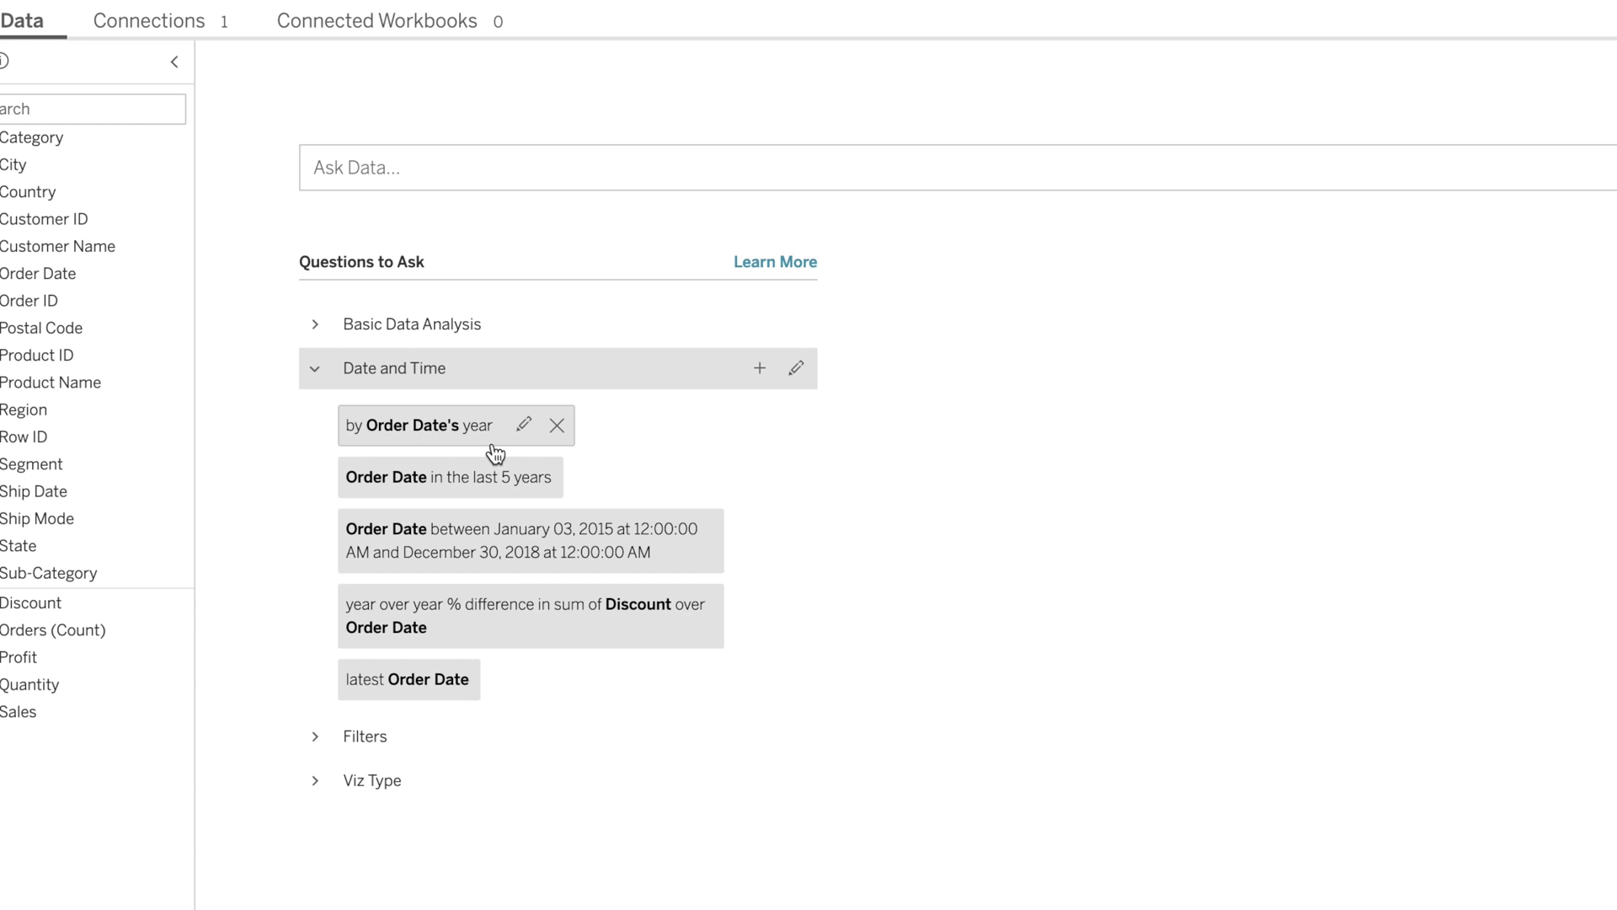
{"action": "left_click", "coordinate": [318, 745]}
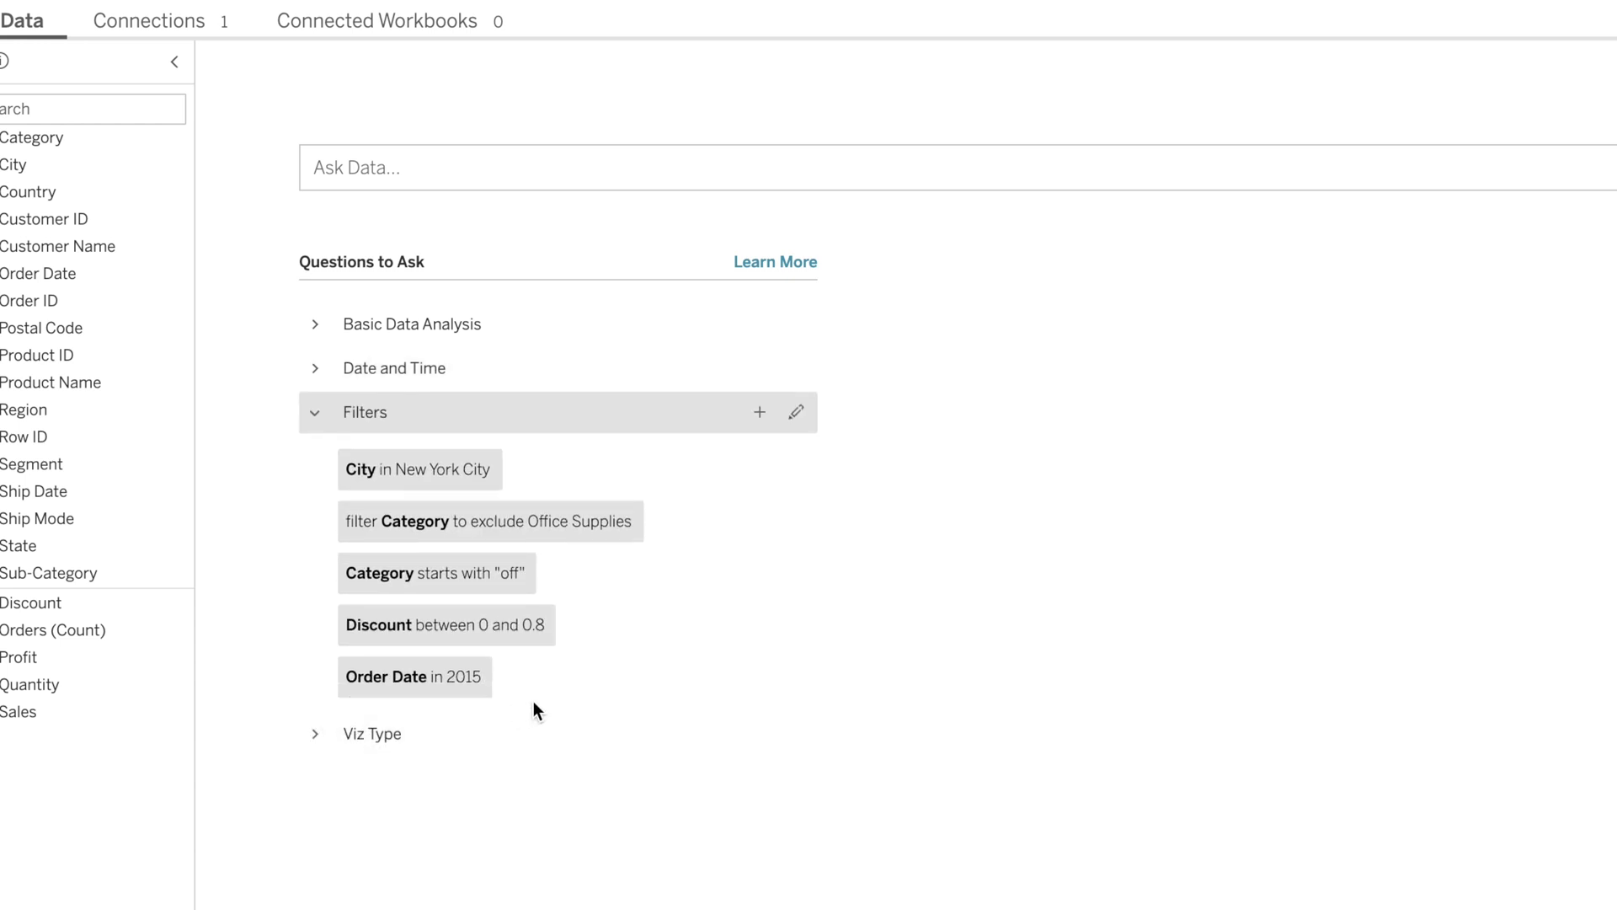
{"action": "left_click", "coordinate": [317, 745]}
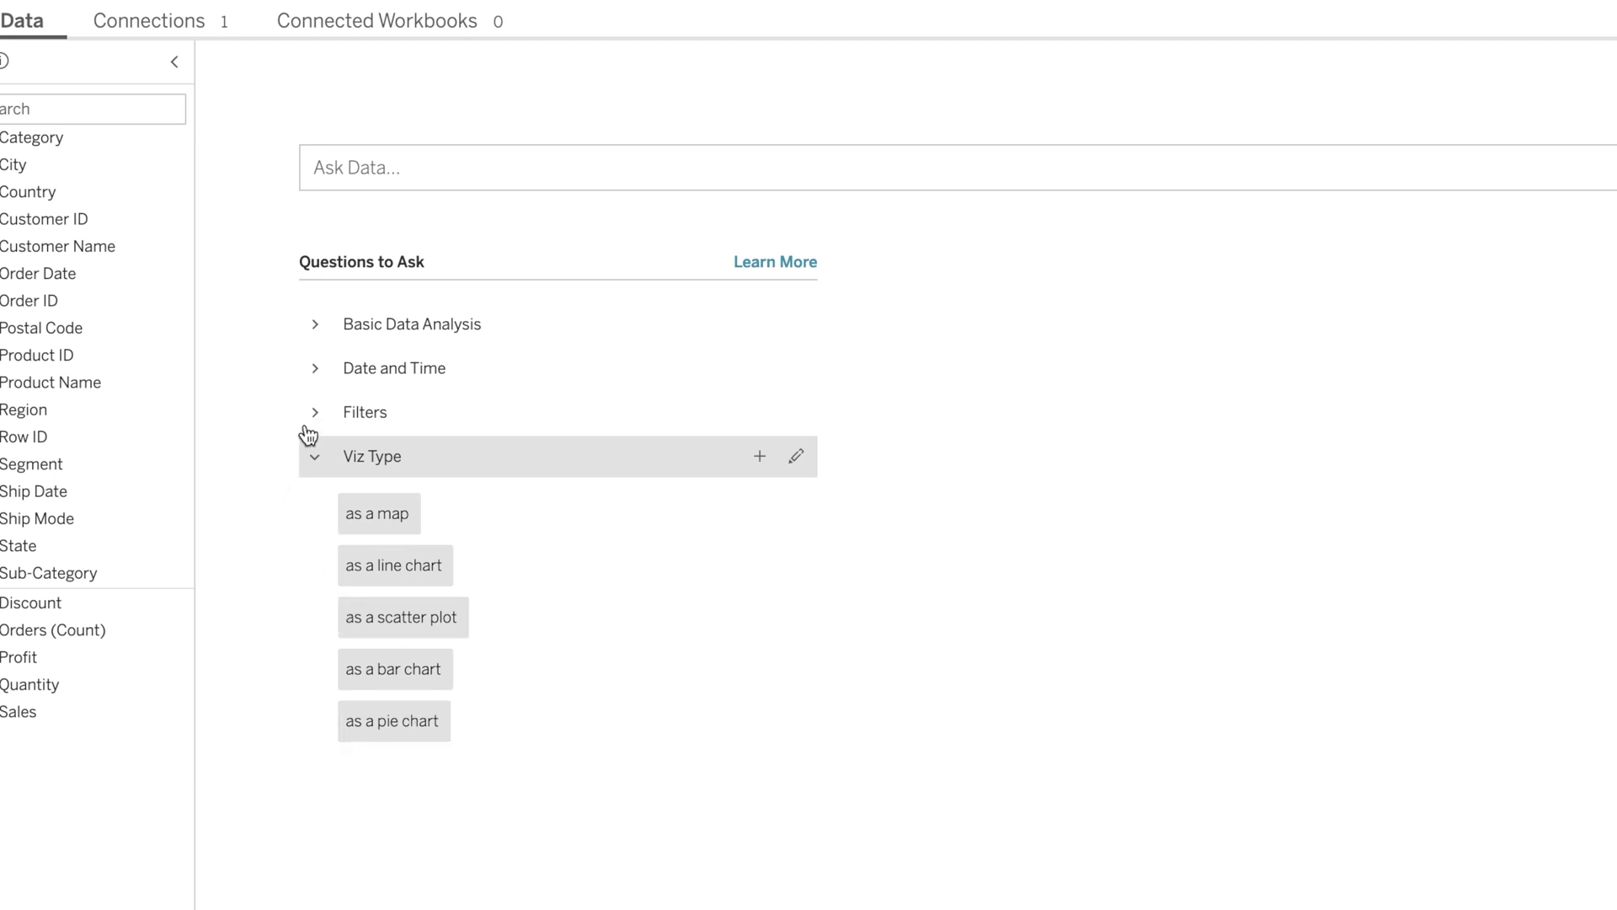
{"action": "left_click", "coordinate": [312, 330]}
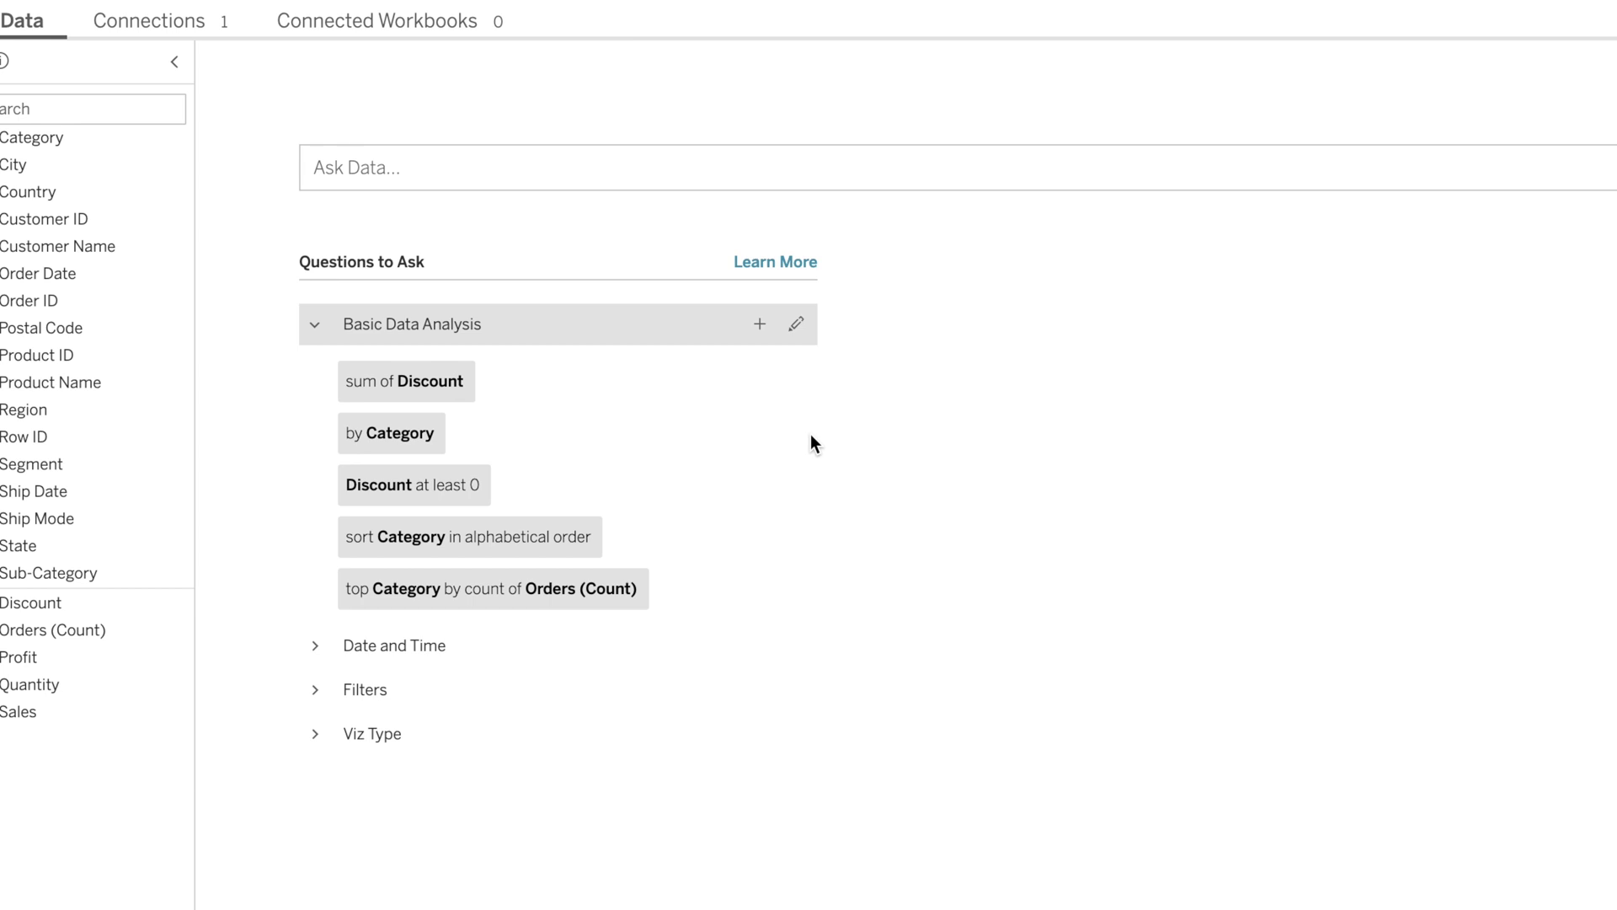
Step: Rename the Basic Data Analysis group to 'Initial Questions to Ask'
{"action": "left_click", "coordinate": [797, 325]}
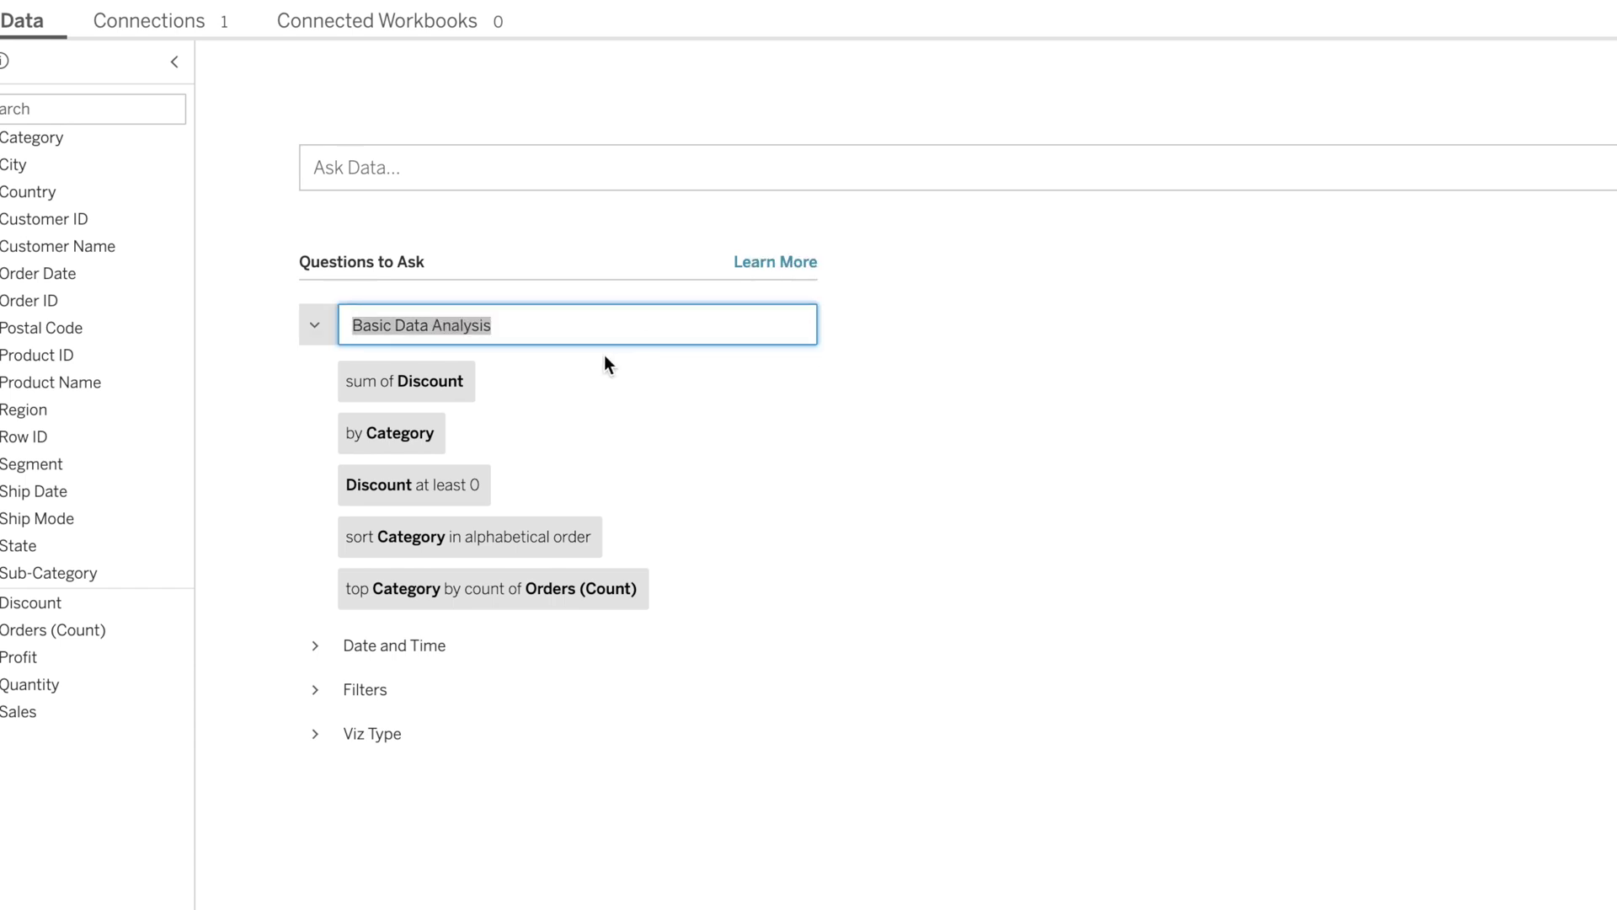
{"action": "triple_click", "coordinate": [556, 317]}
{"action": "type", "text": "Initial"}
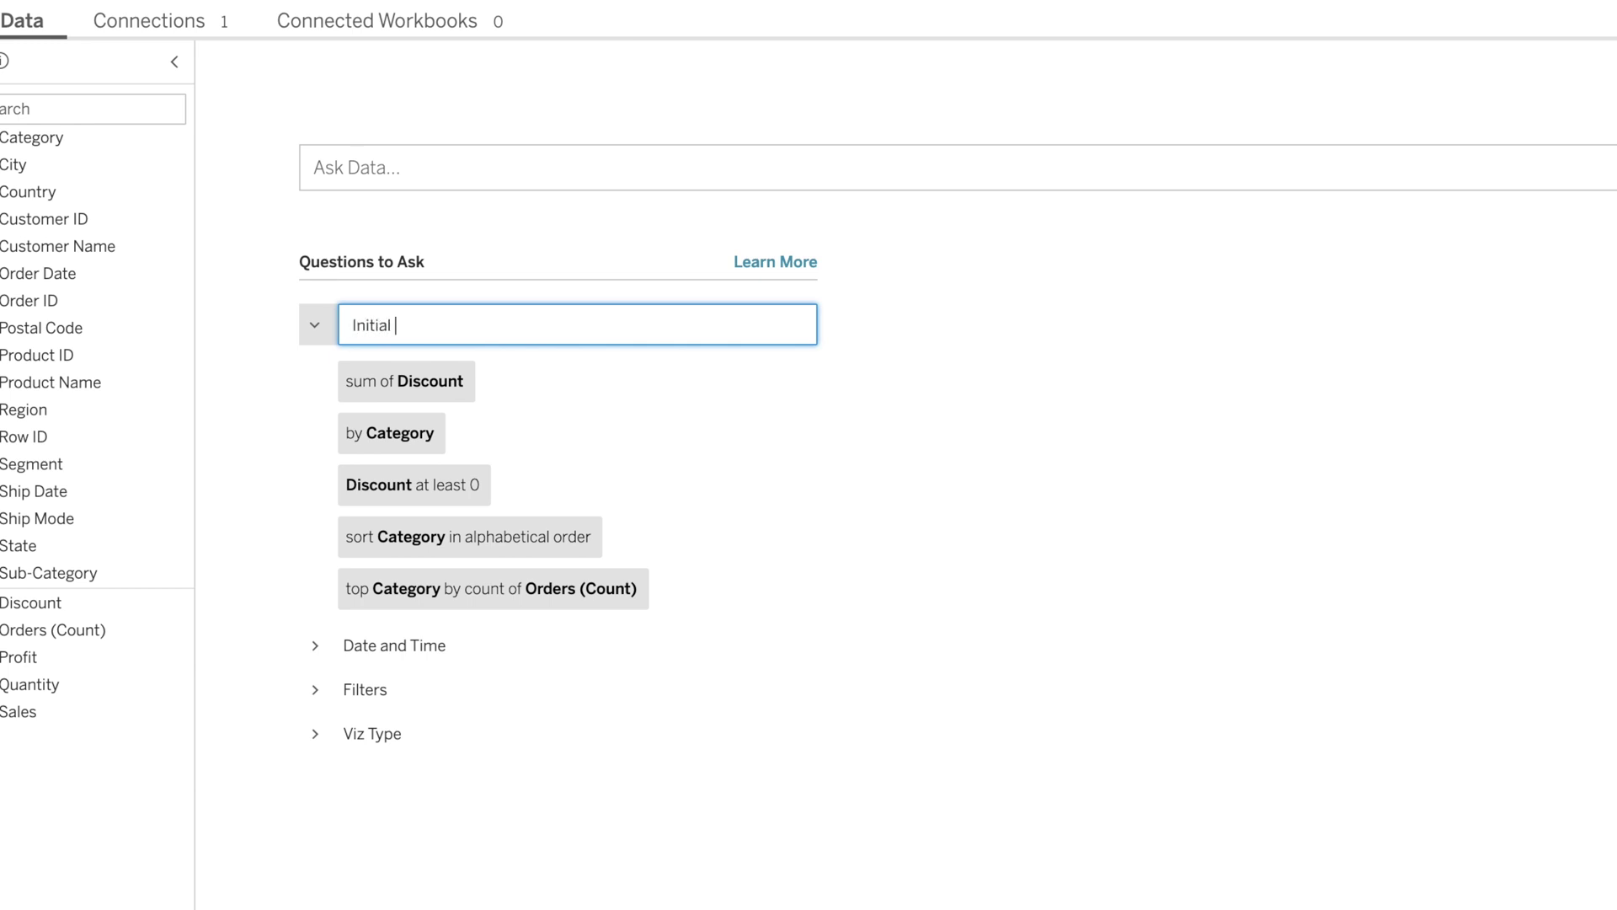
{"action": "type", "text": " Questions to Ask"}
{"action": "key", "text": "Return"}
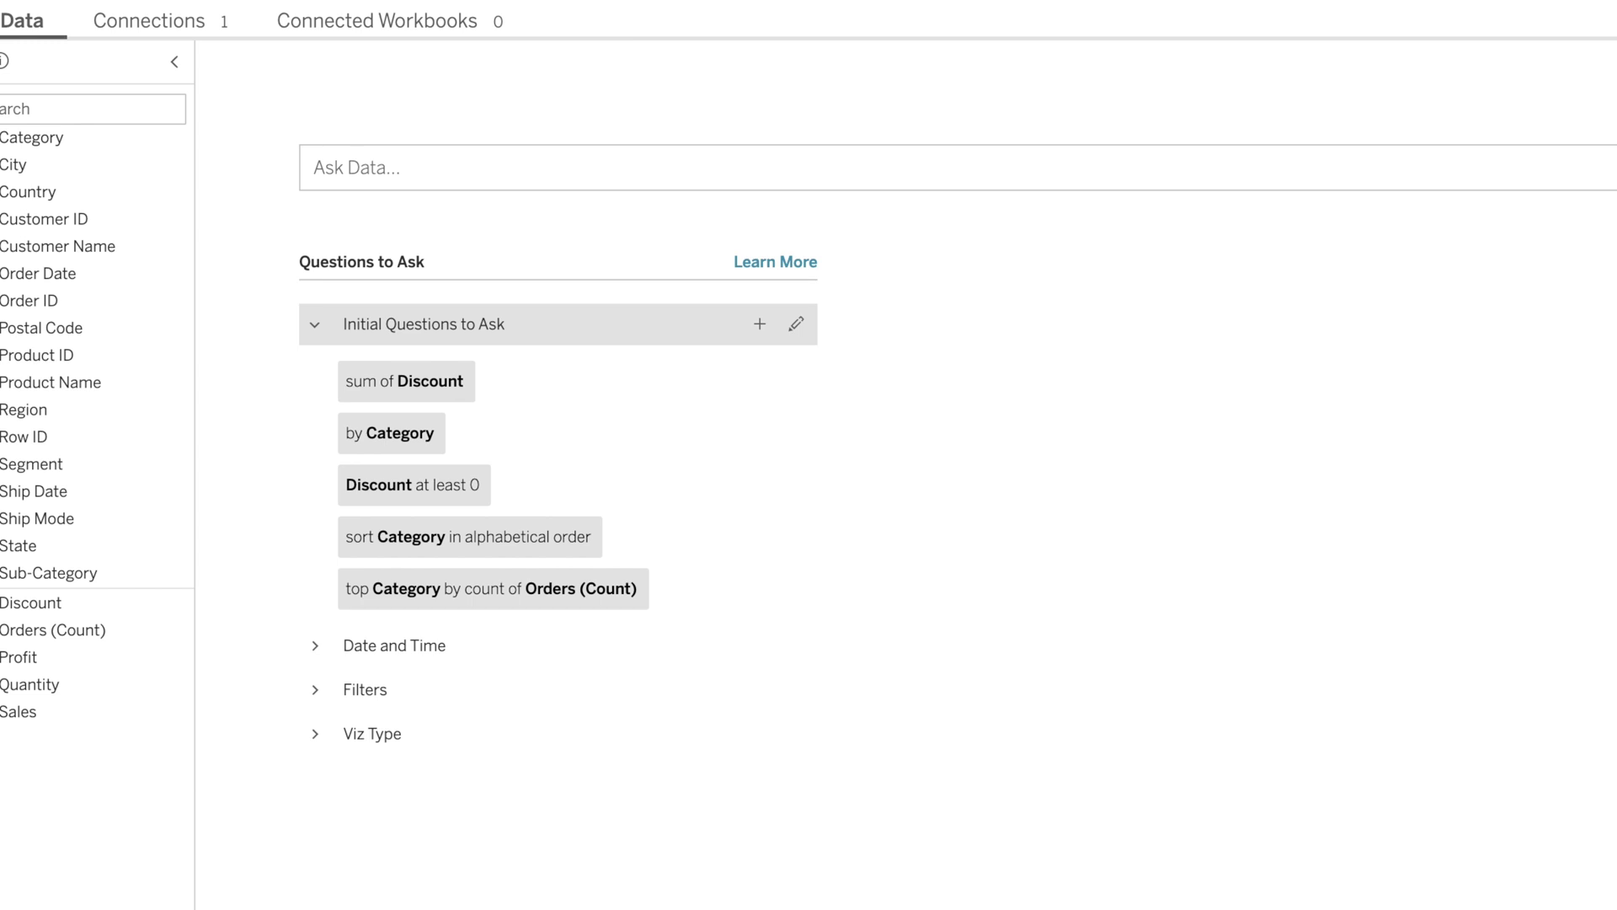
Step: Remove the 'Discount at least 0' question and add 'Sum of Profit by Segment'
{"action": "mouse_move", "coordinate": [389, 483]}
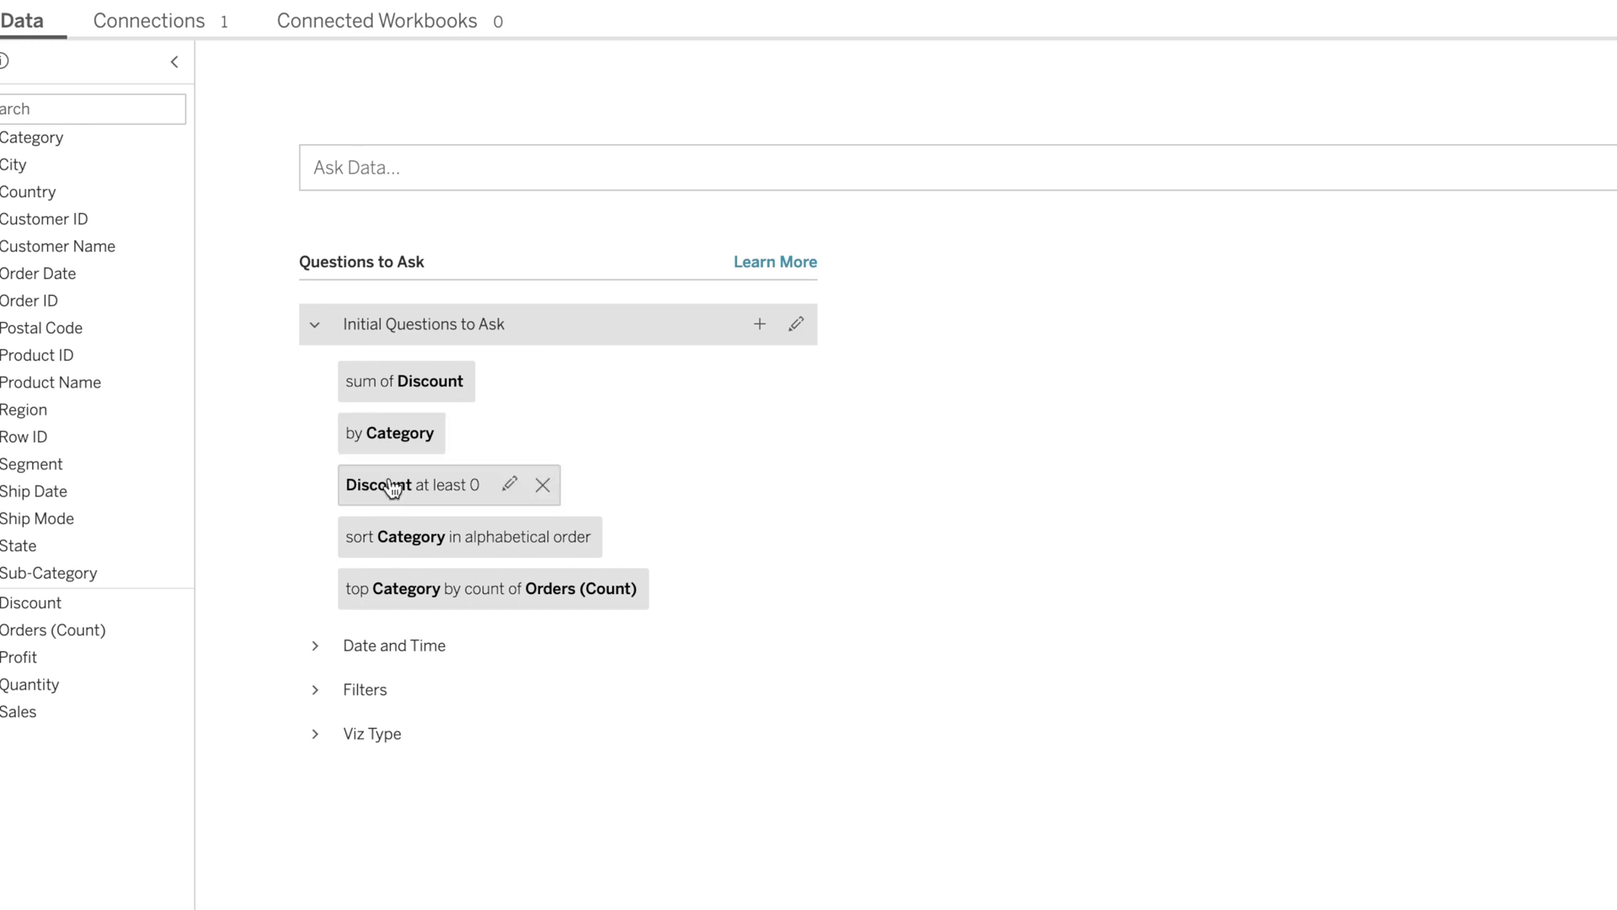
{"action": "left_click", "coordinate": [542, 486]}
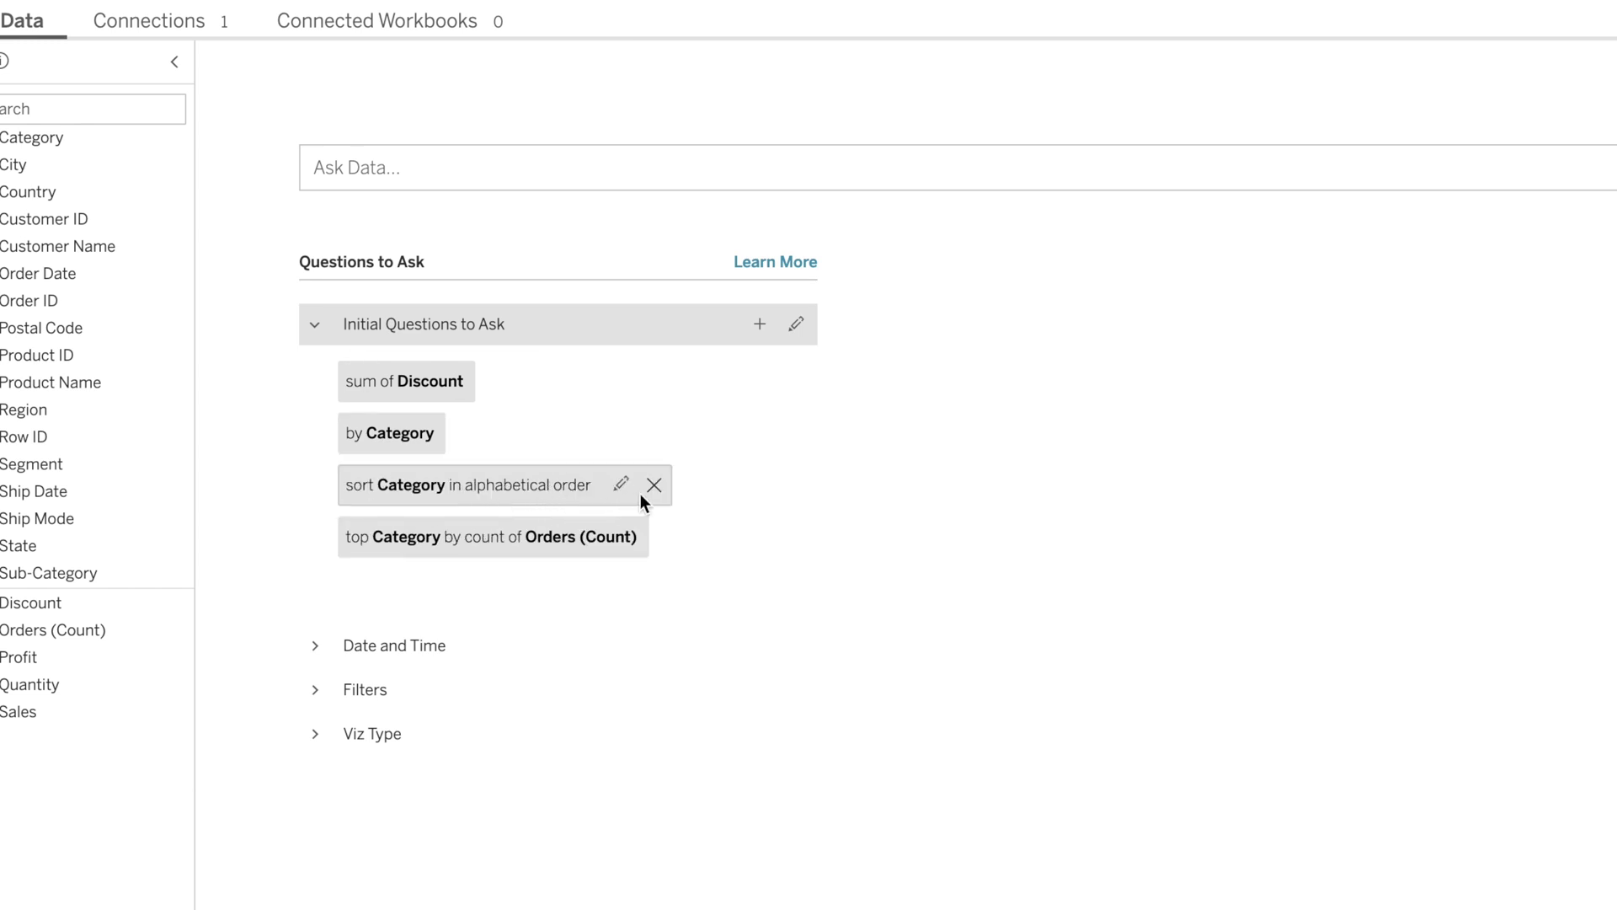
{"action": "left_click", "coordinate": [760, 326]}
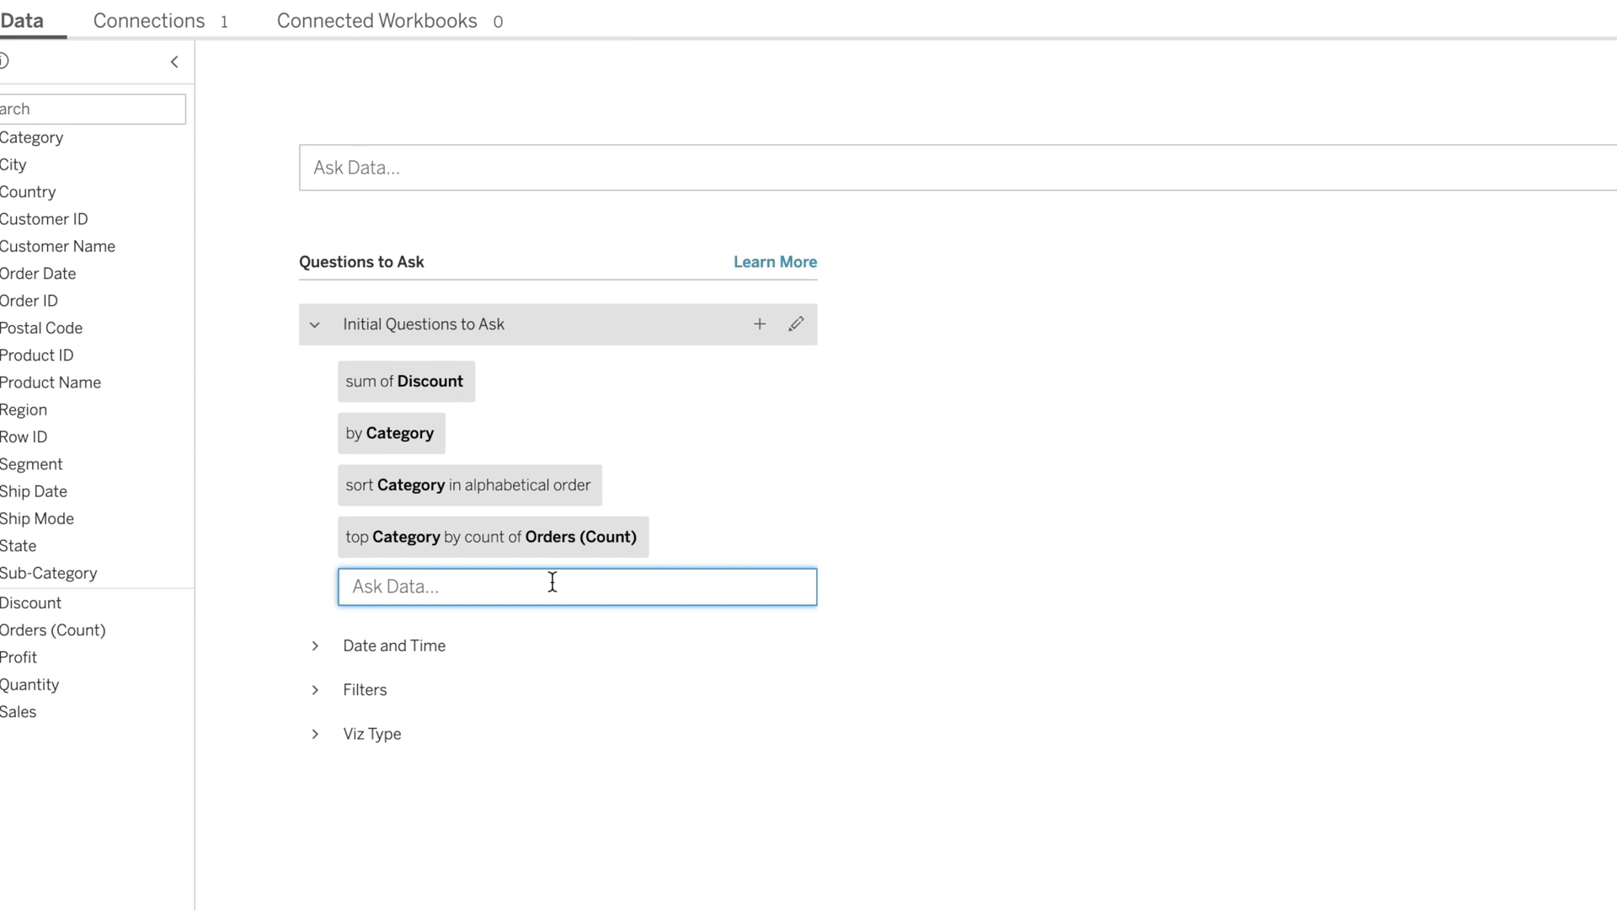
{"action": "type", "text": "Sum of Profit "}
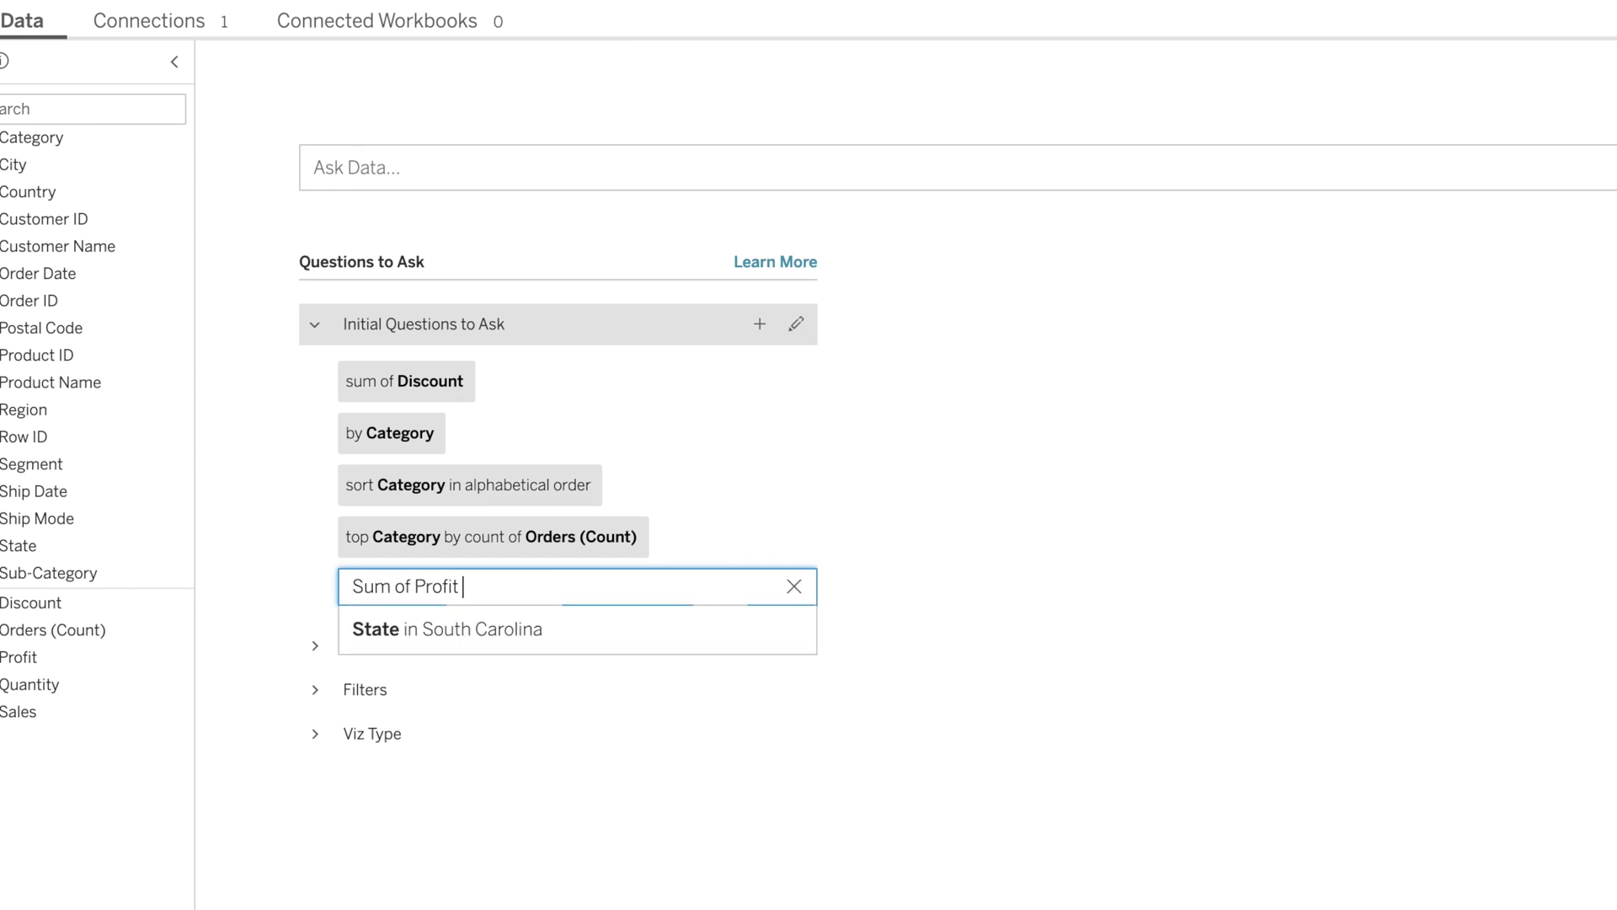
{"action": "type", "text": "by Seg"}
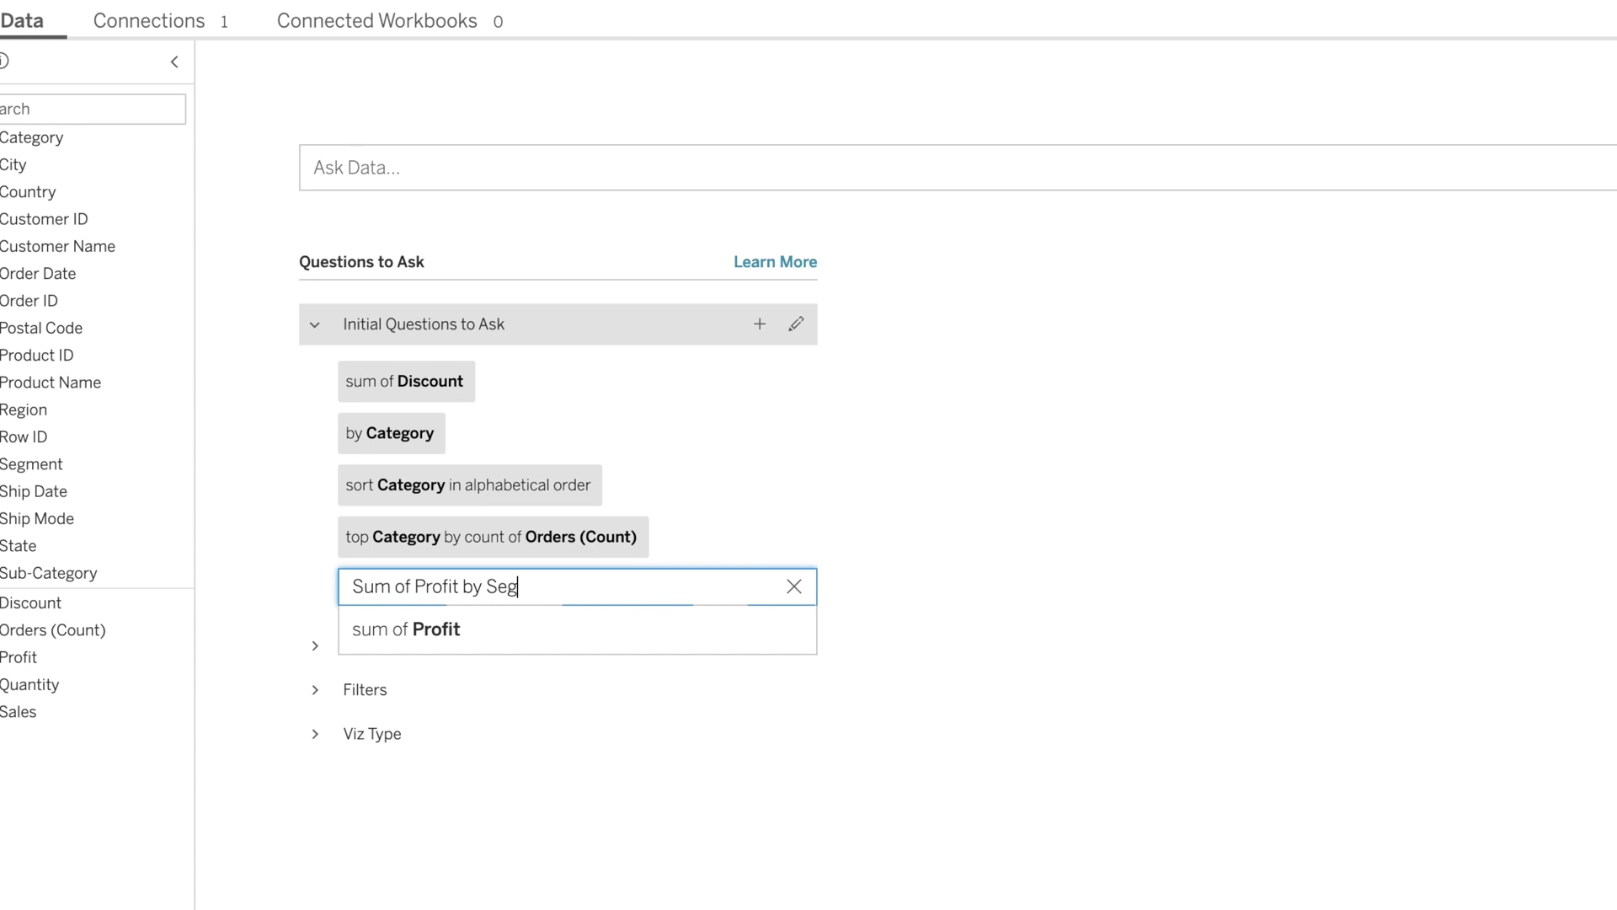
{"action": "type", "text": "ment"}
{"action": "key", "text": "Return"}
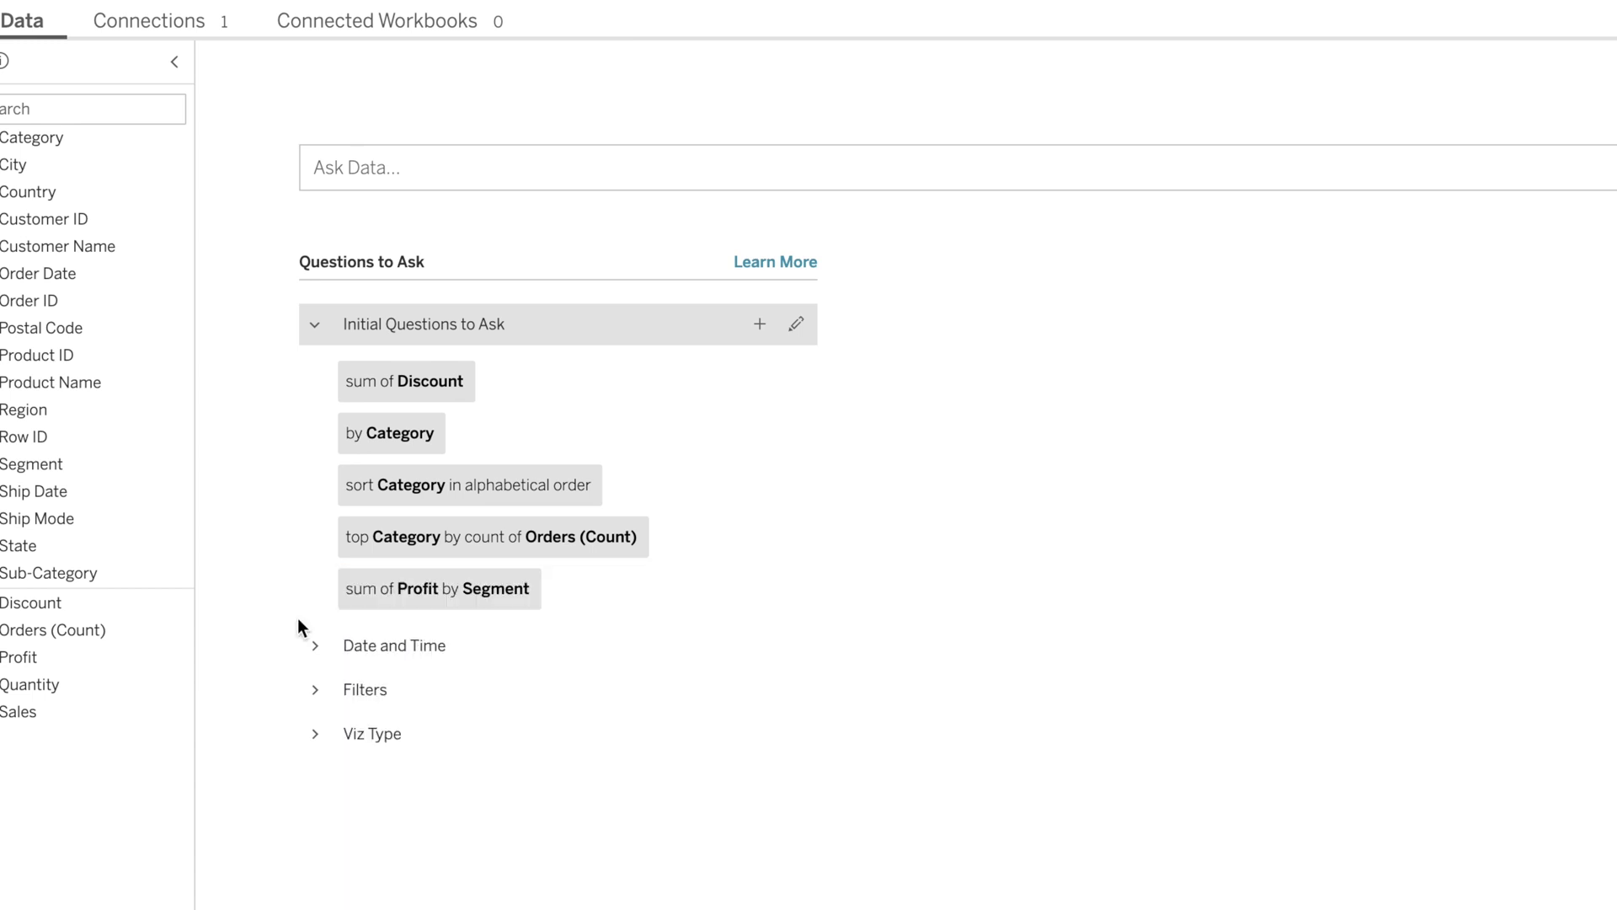
{"action": "mouse_move", "coordinate": [469, 584]}
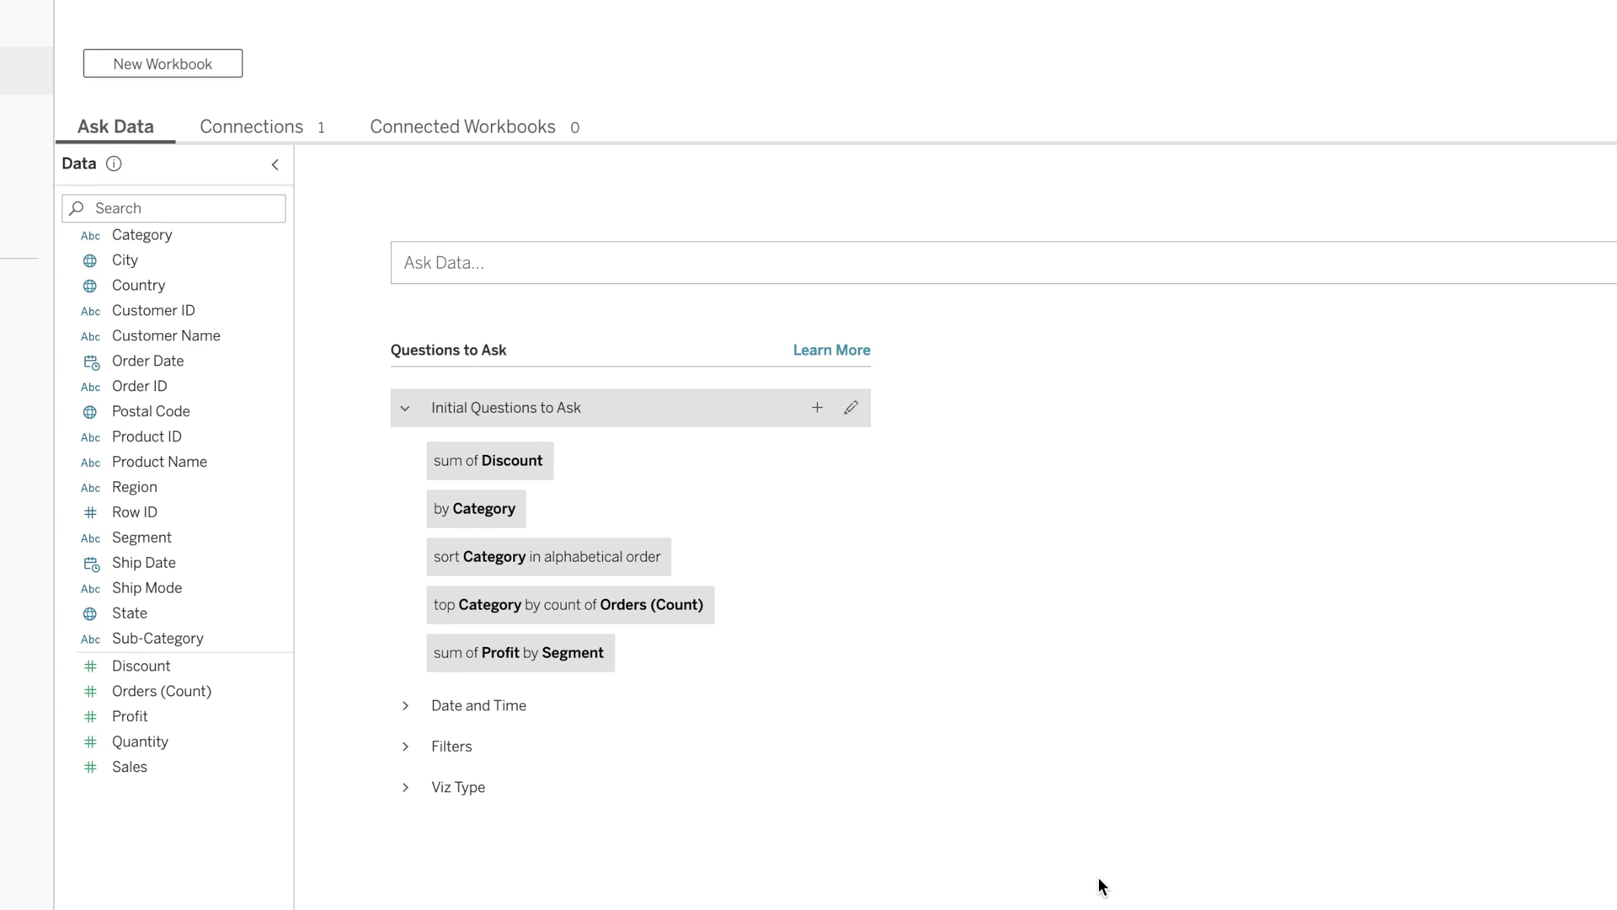
Step: Add Area as a synonym for the Region field
{"action": "mouse_move", "coordinate": [223, 499]}
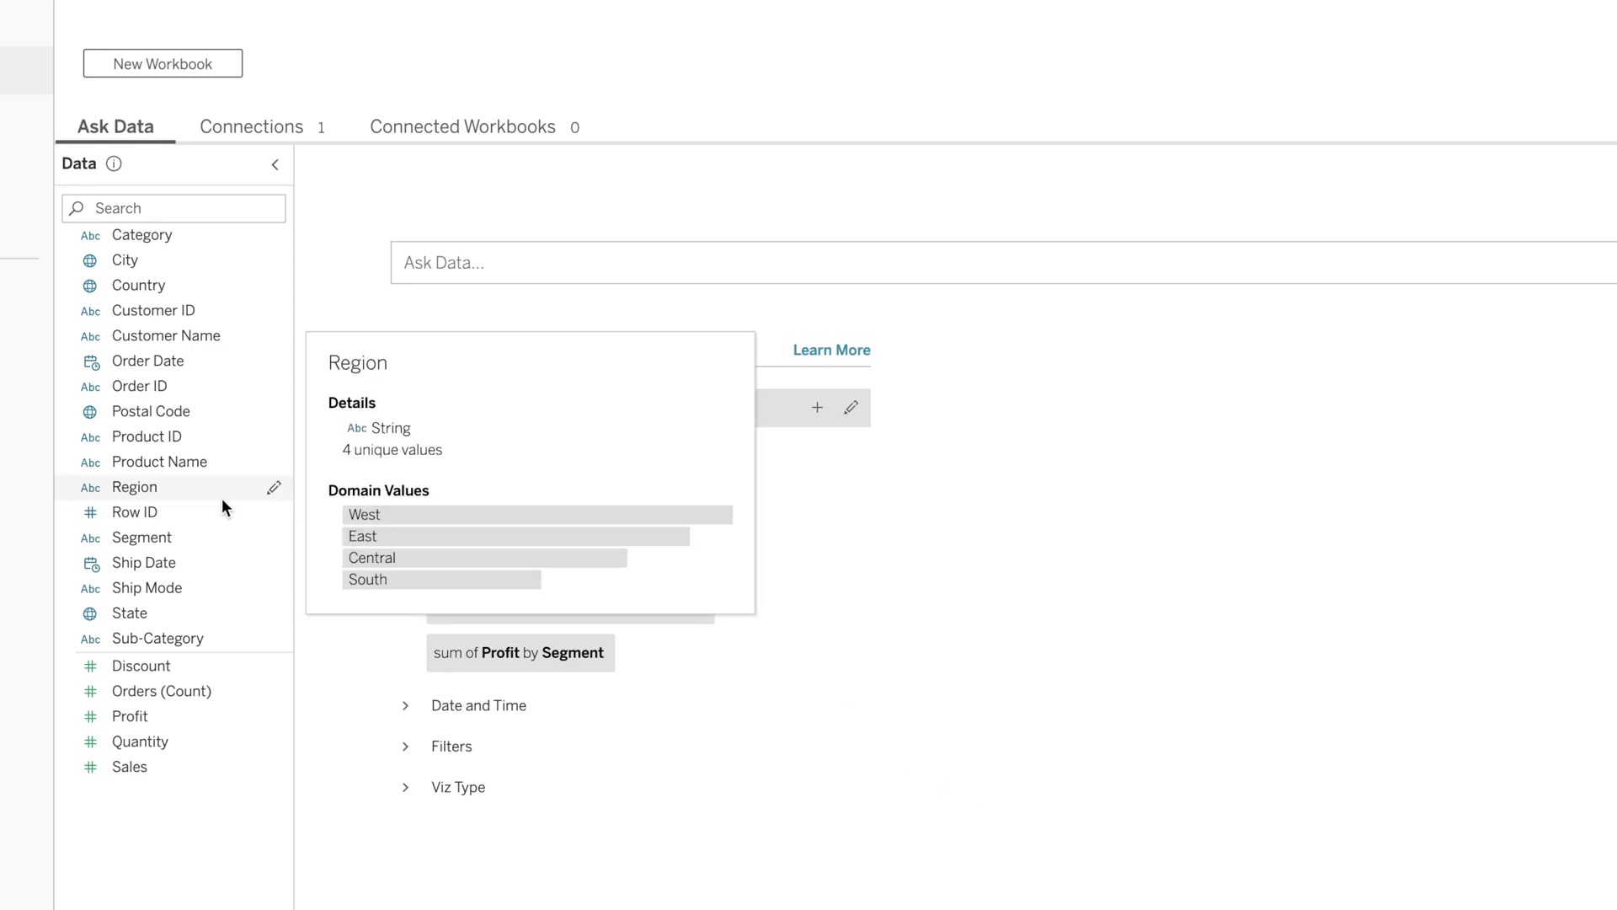
{"action": "left_click", "coordinate": [274, 491]}
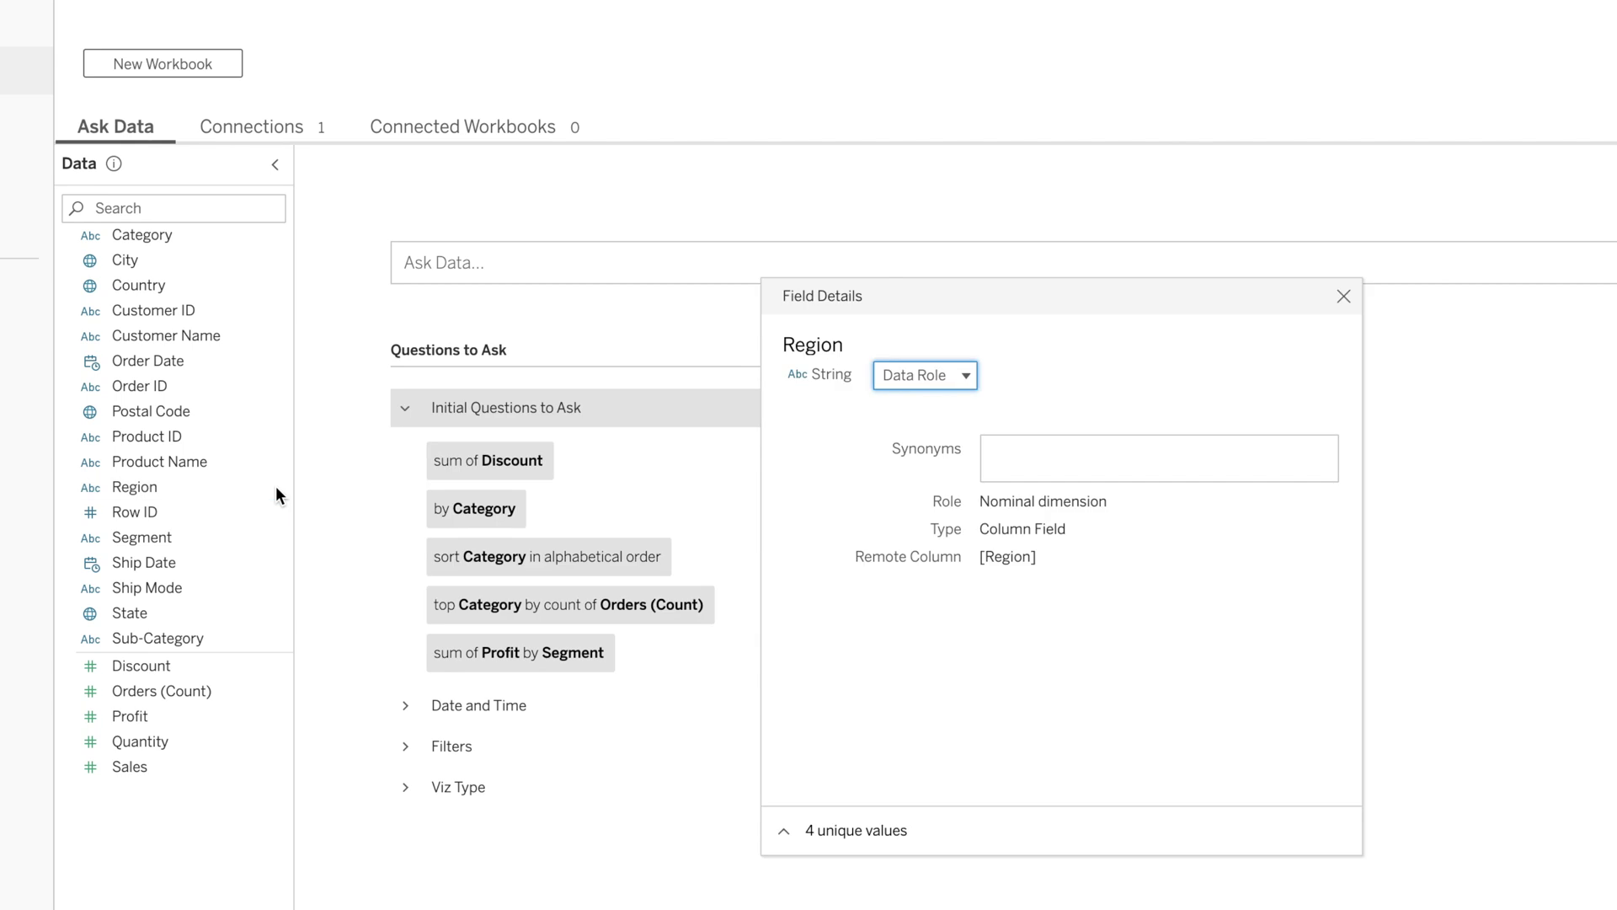
{"action": "left_click", "coordinate": [1009, 453]}
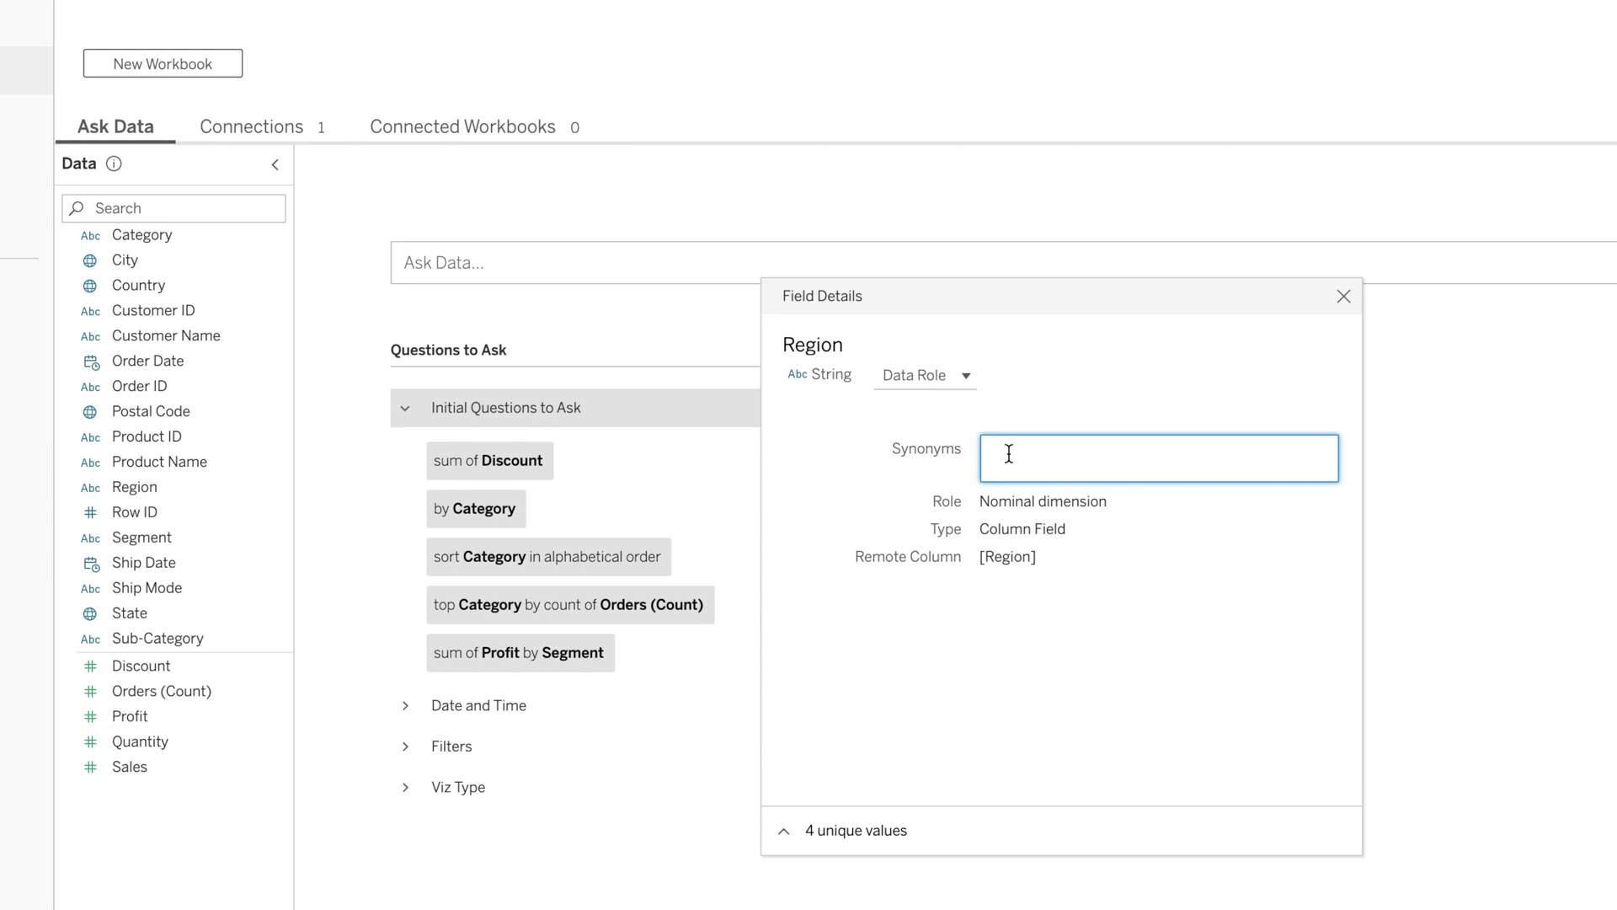
{"action": "type", "text": "Area"}
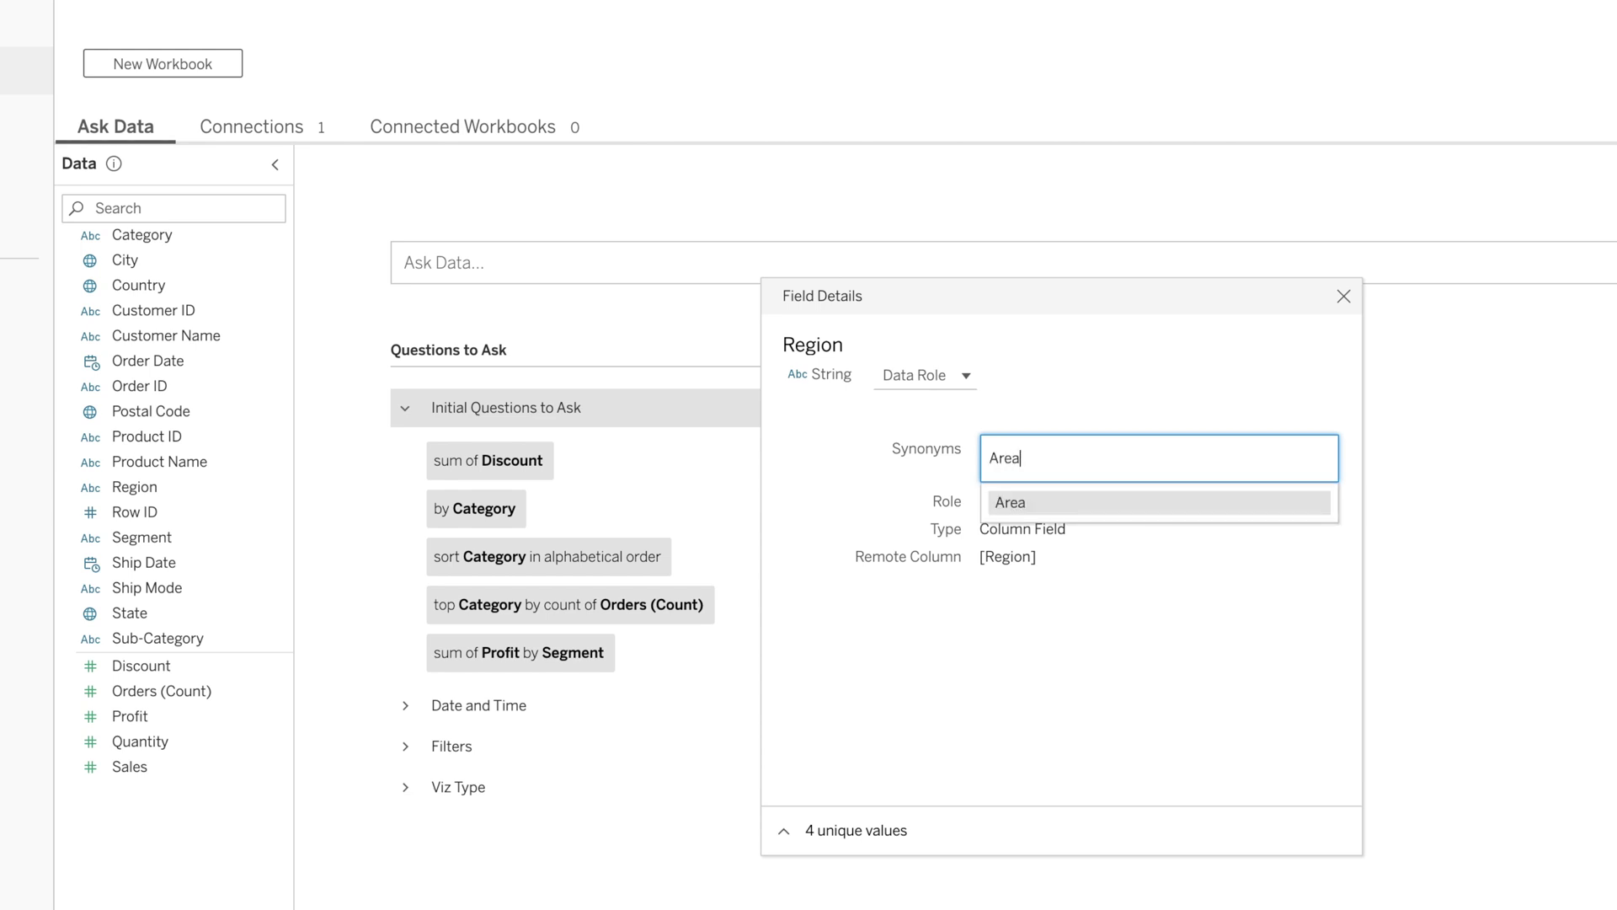
{"action": "key", "text": "Return"}
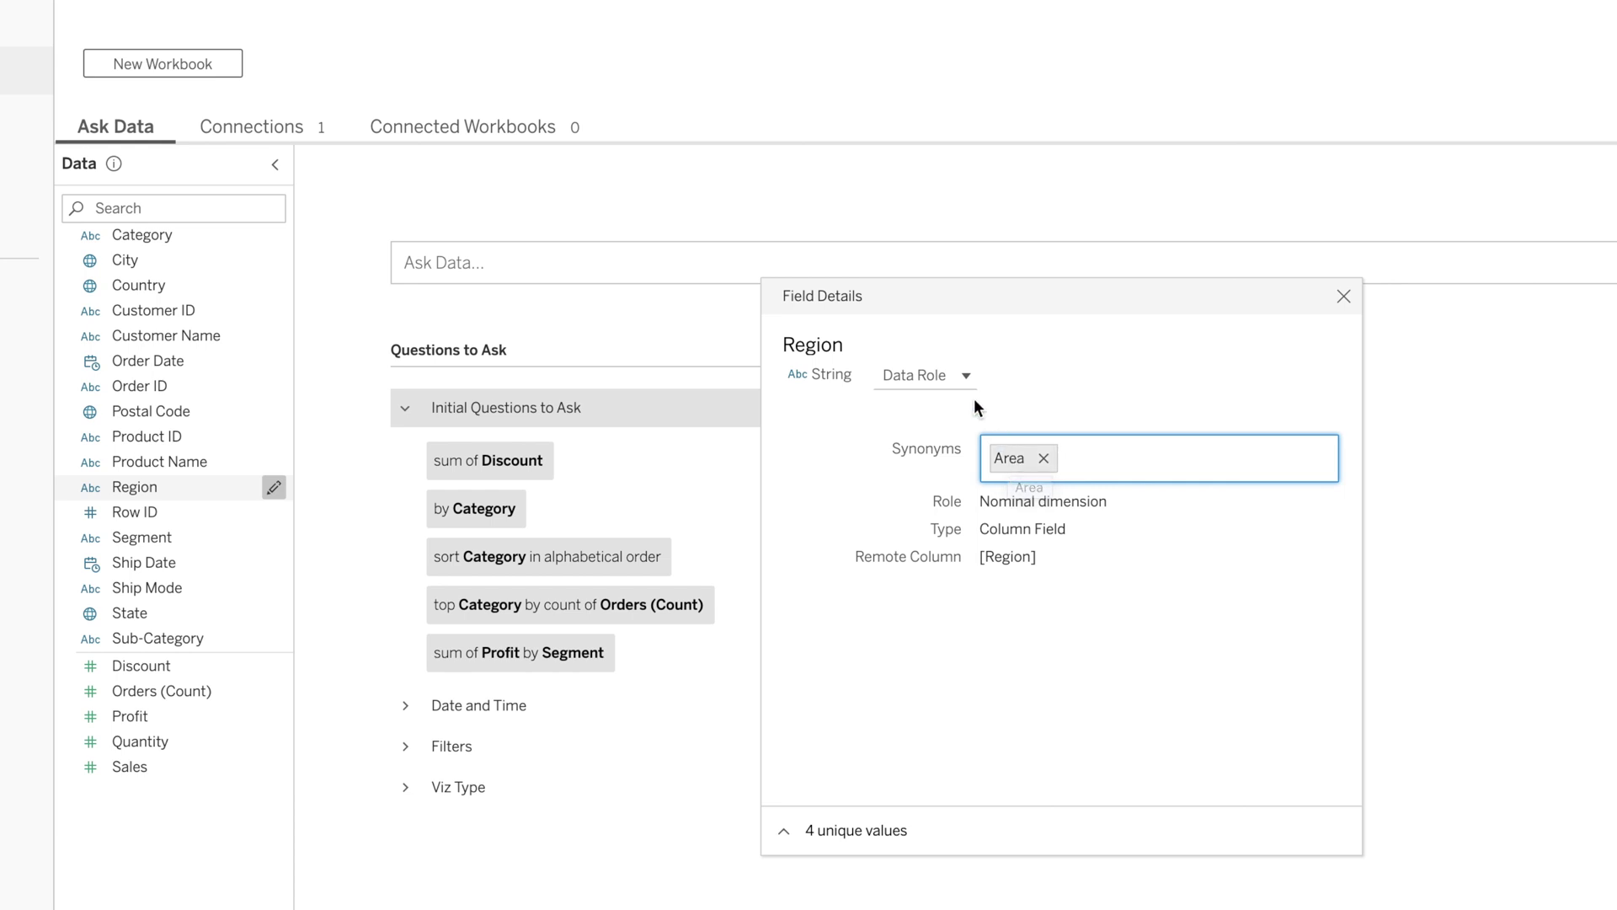
Step: Publish Region's synonyms as a data role named Geography
{"action": "left_click", "coordinate": [966, 377]}
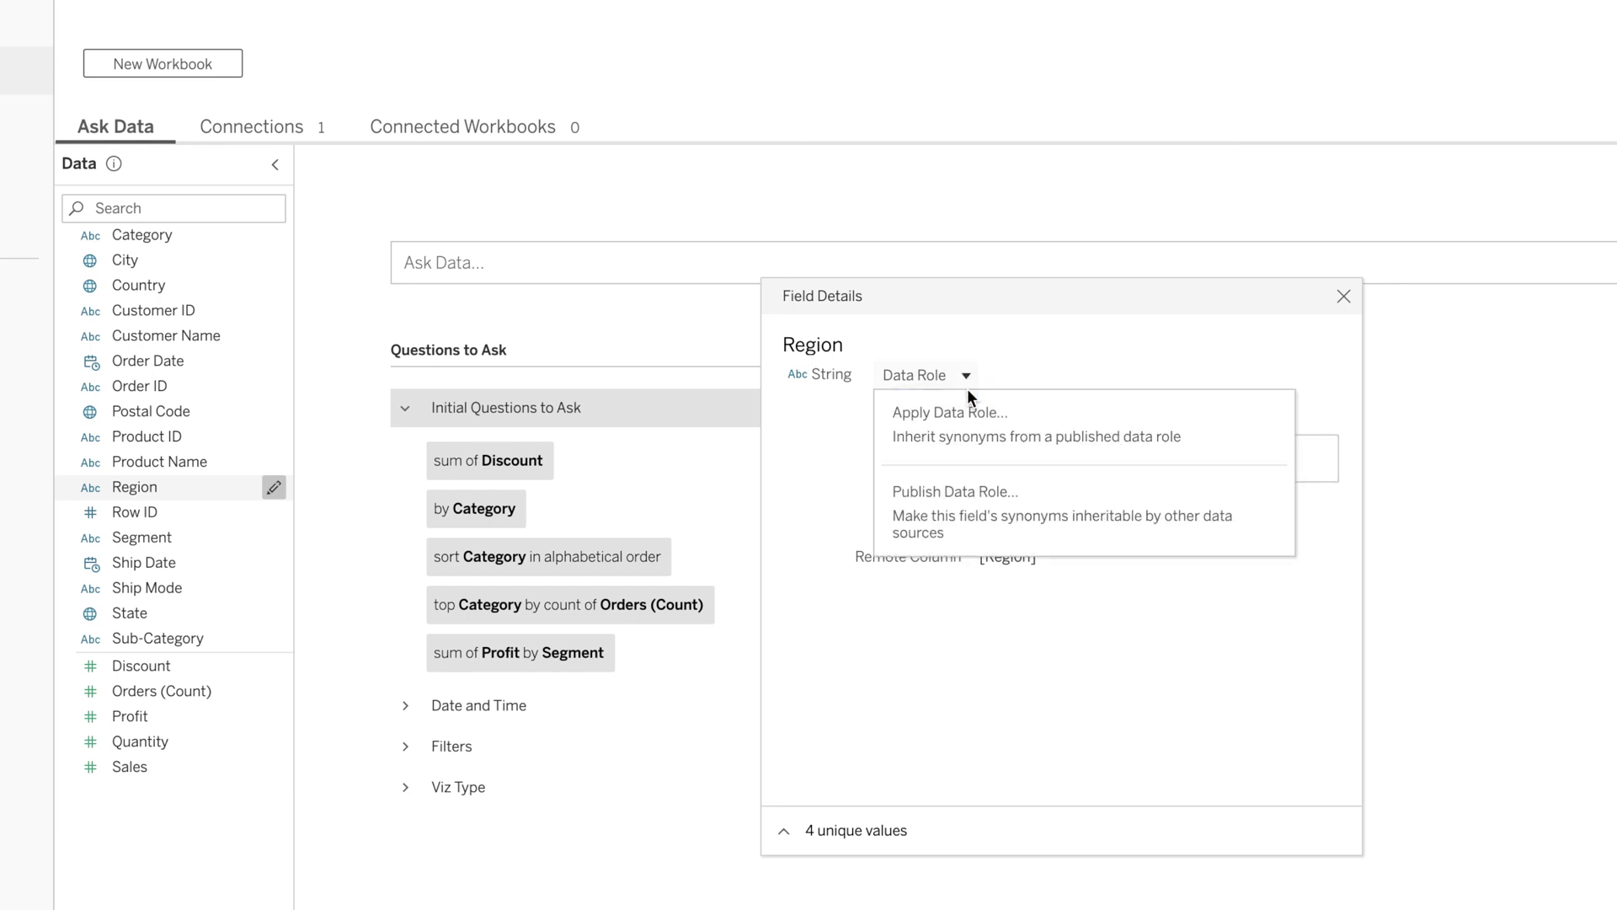
{"action": "left_click", "coordinate": [974, 497]}
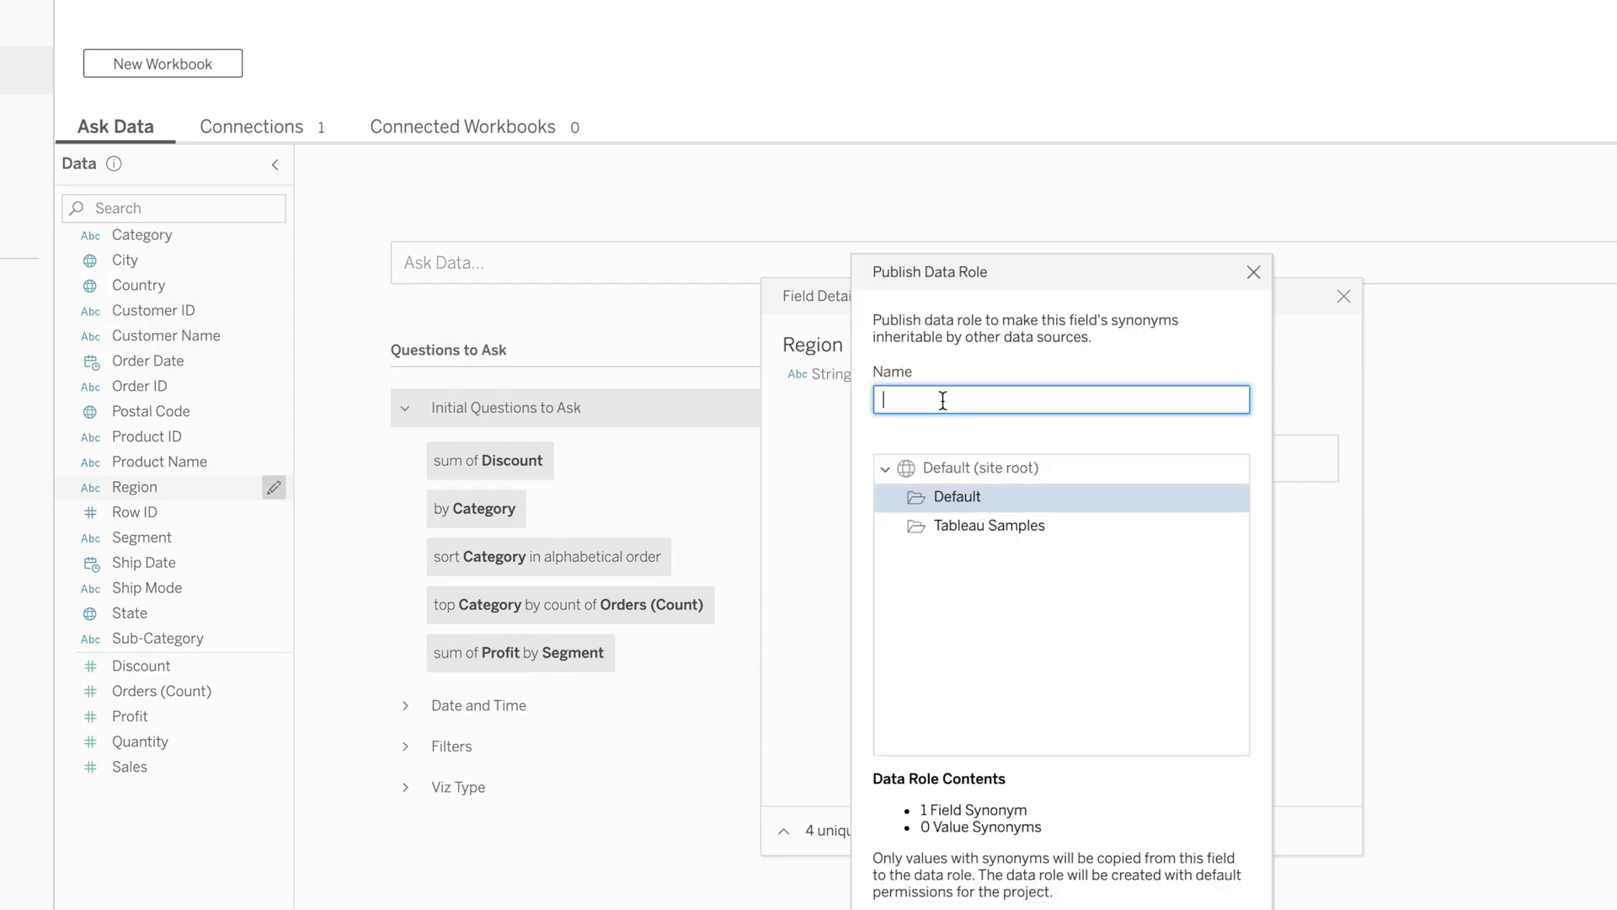
{"action": "type", "text": "Geo"}
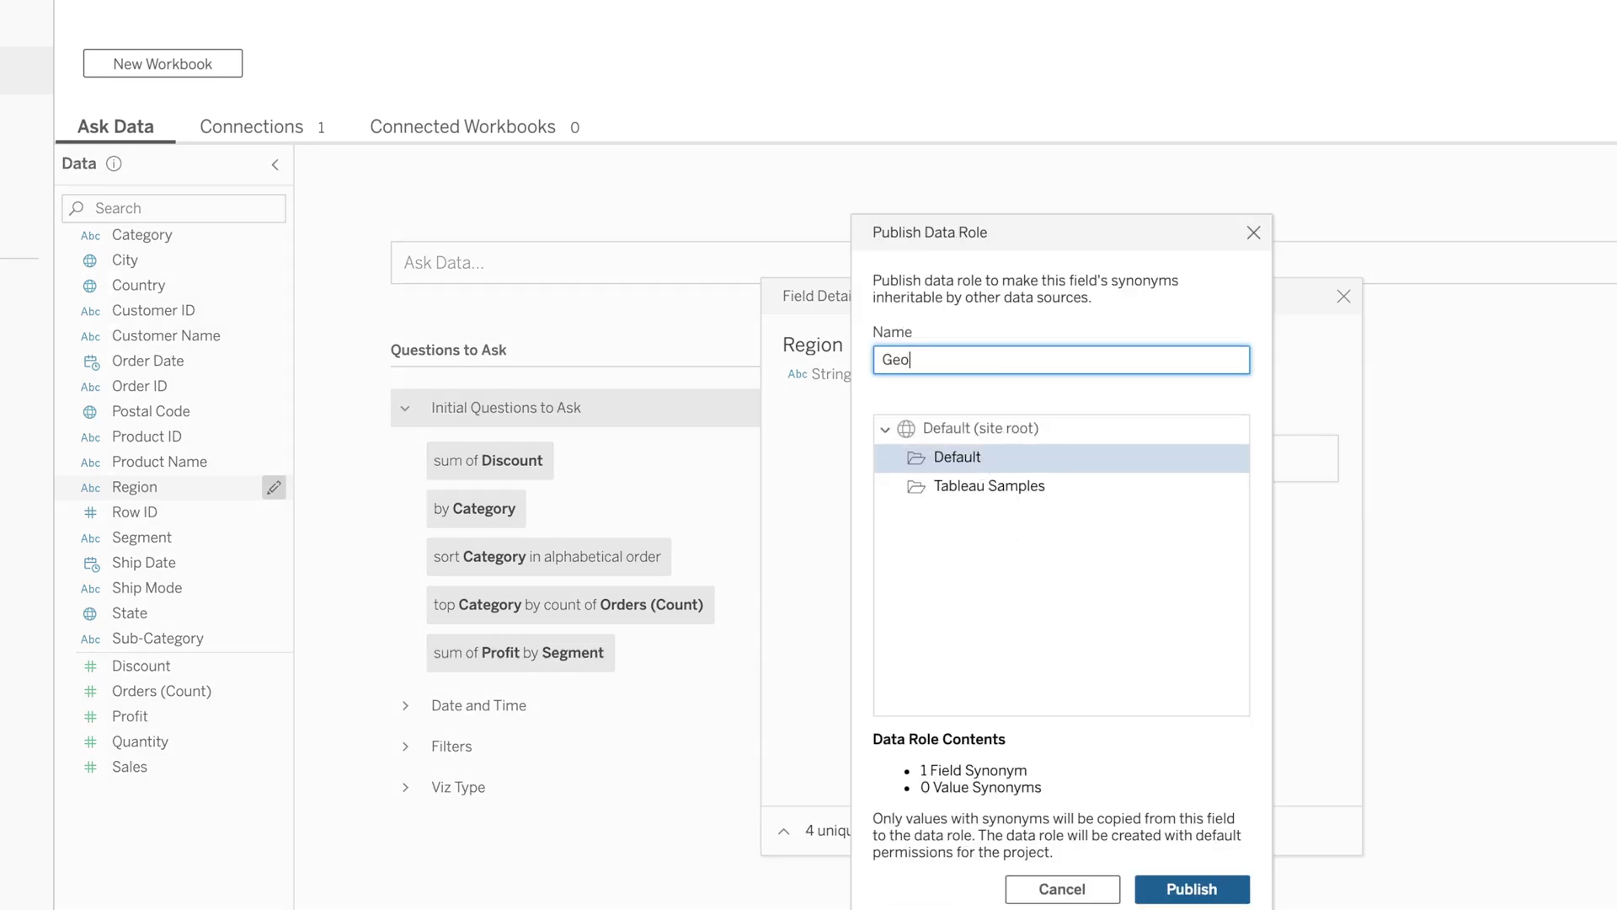
{"action": "type", "text": "graphy"}
{"action": "left_click", "coordinate": [1184, 883]}
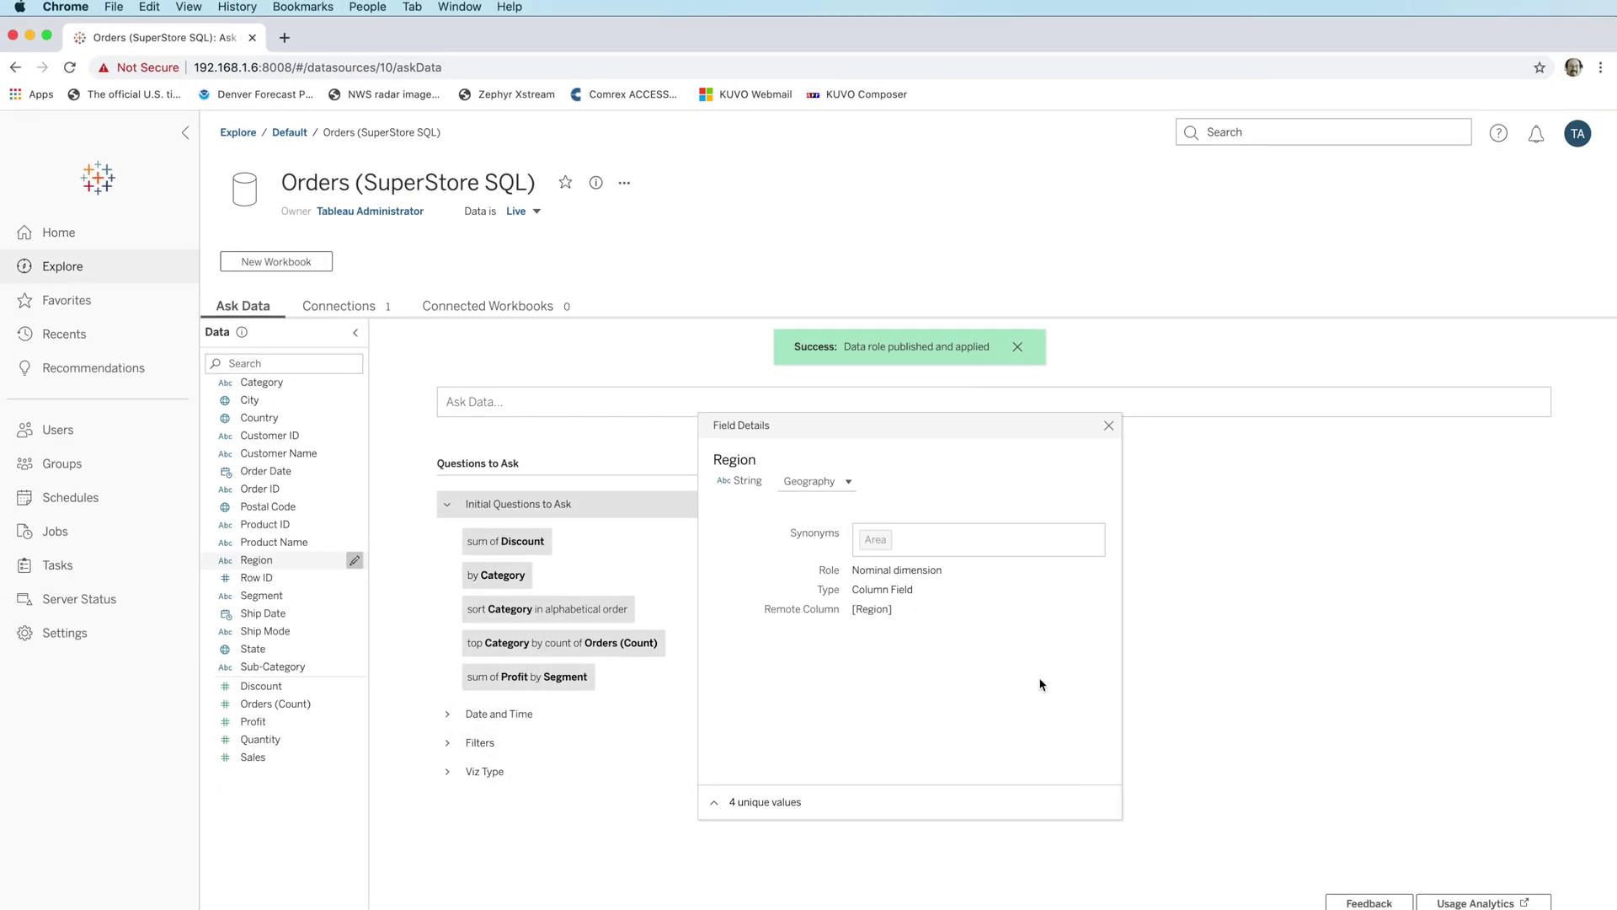
{"action": "left_click", "coordinate": [1108, 425]}
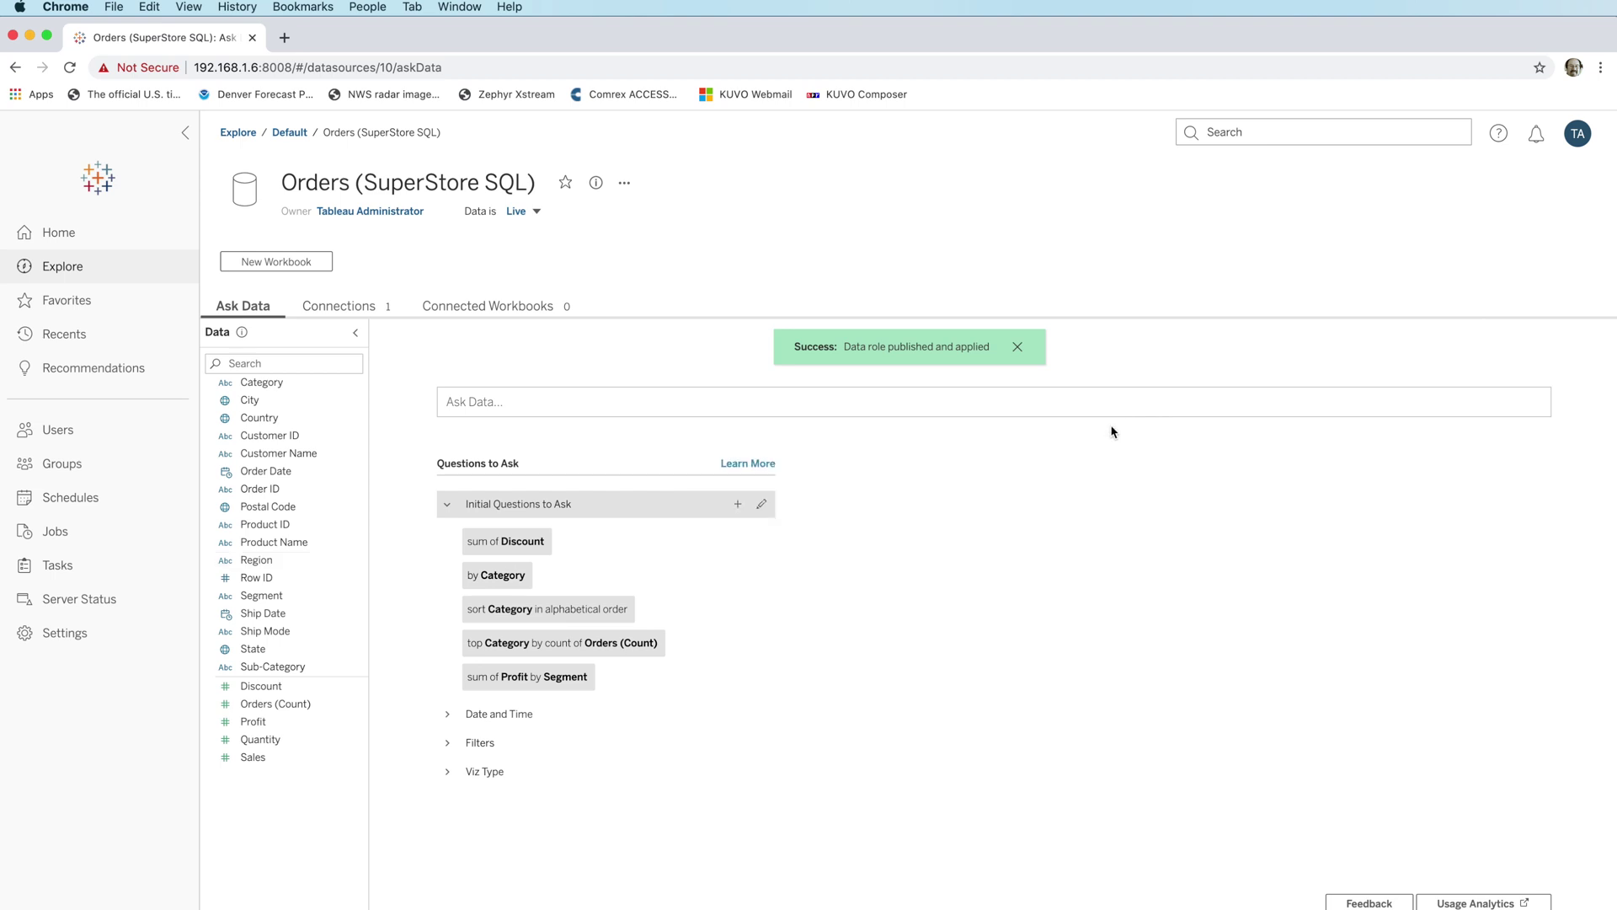
Step: Return to the Default project and open the Orders+ (Xtreme) data source
{"action": "left_click", "coordinate": [285, 133]}
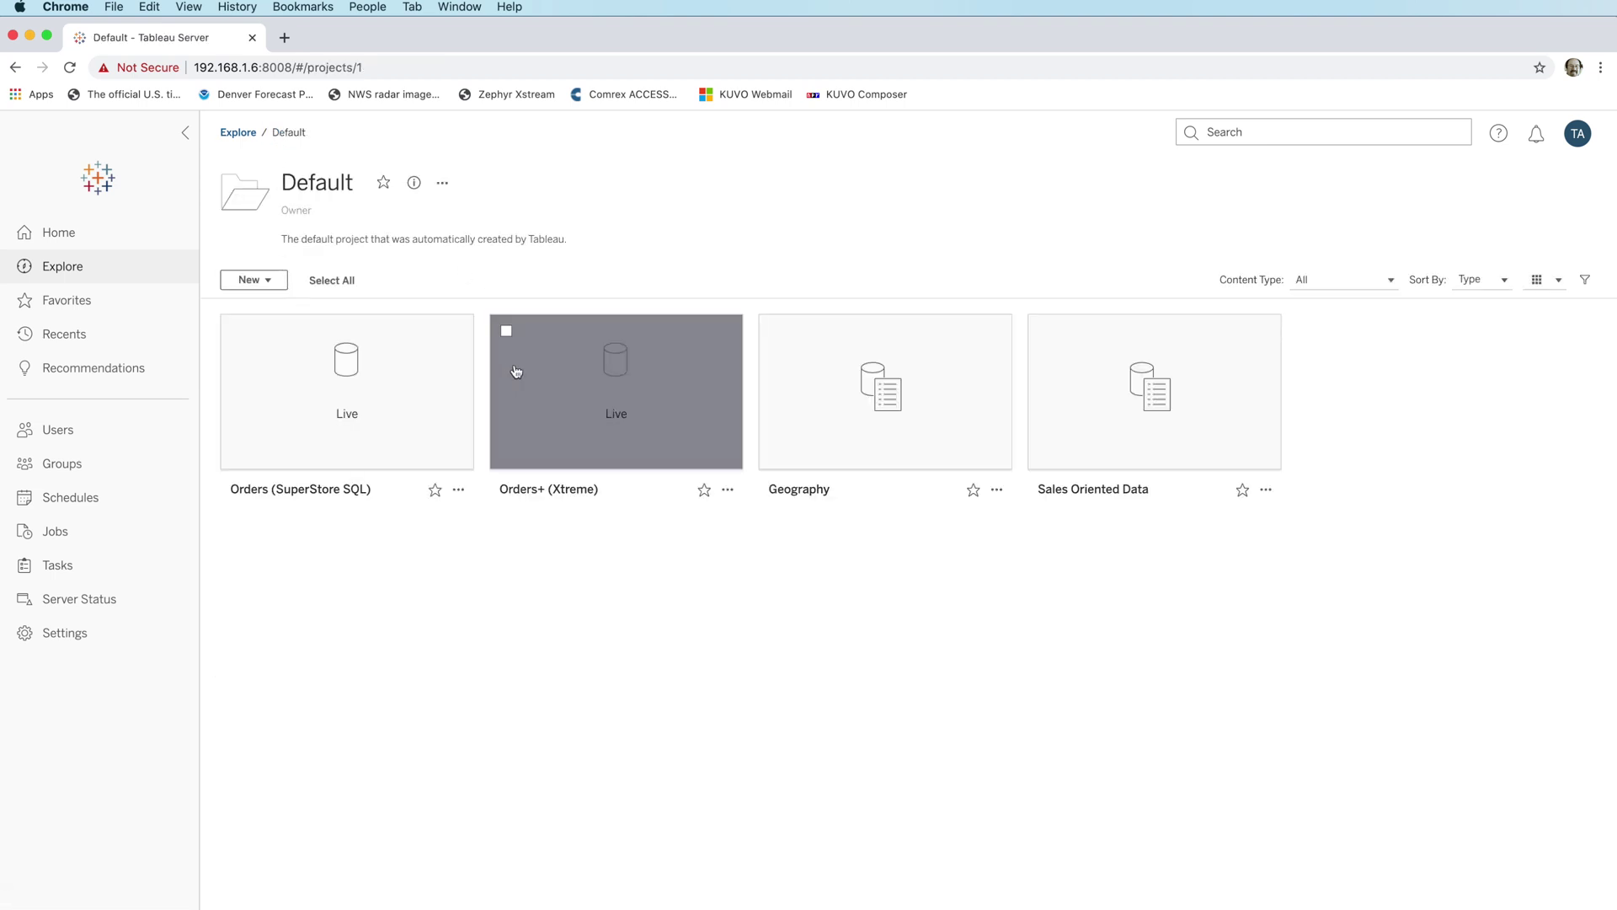
{"action": "mouse_move", "coordinate": [851, 393]}
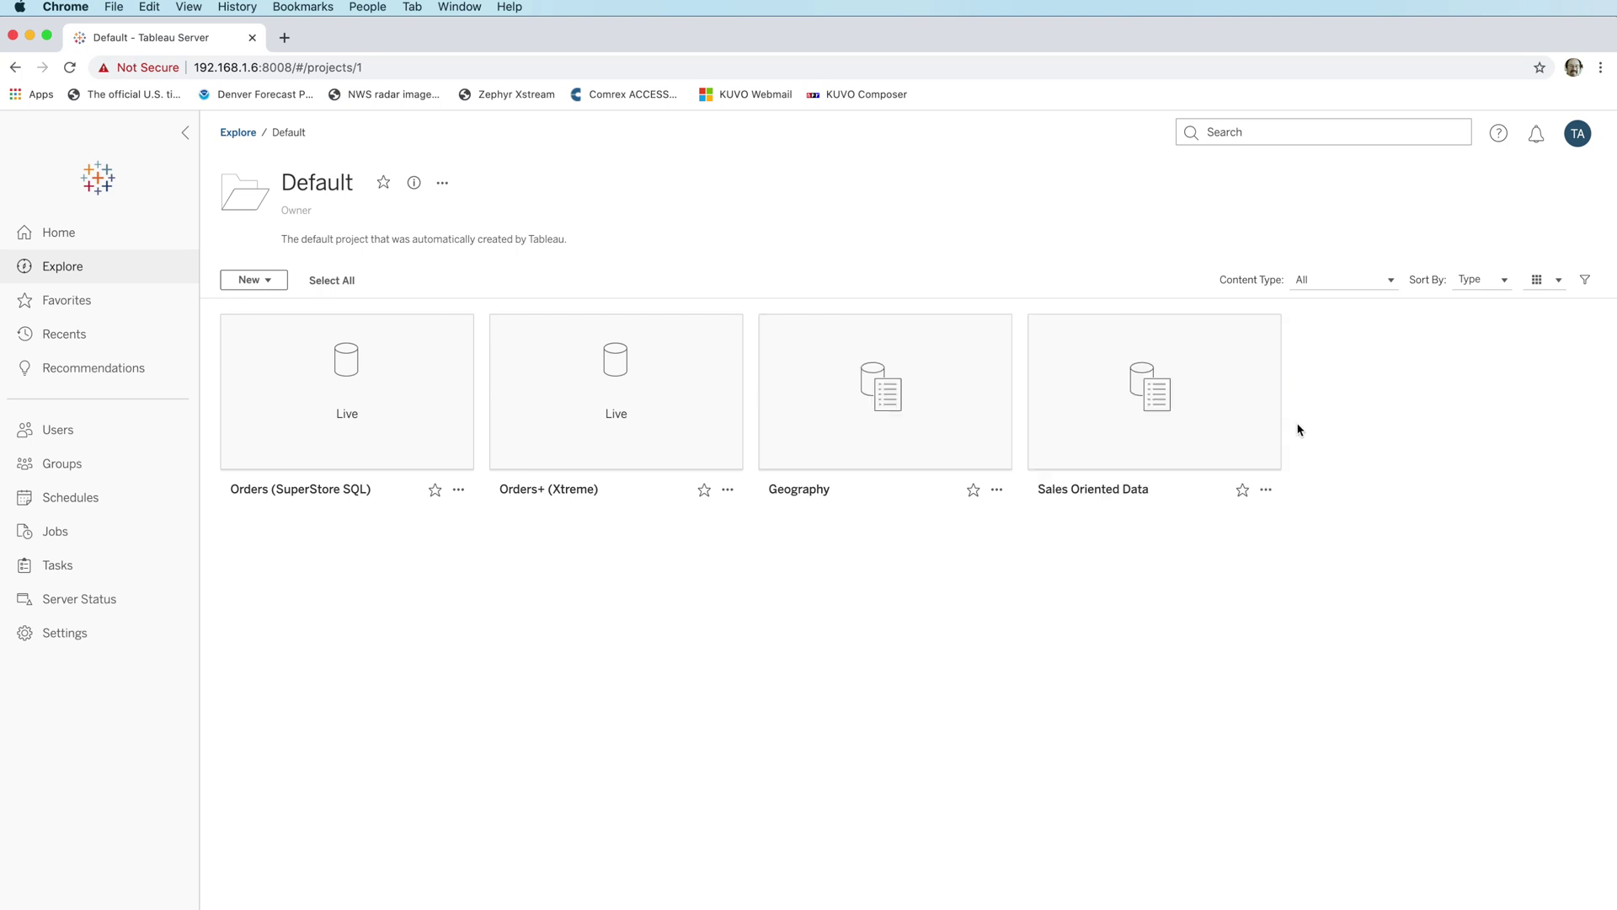
{"action": "mouse_move", "coordinate": [1280, 427]}
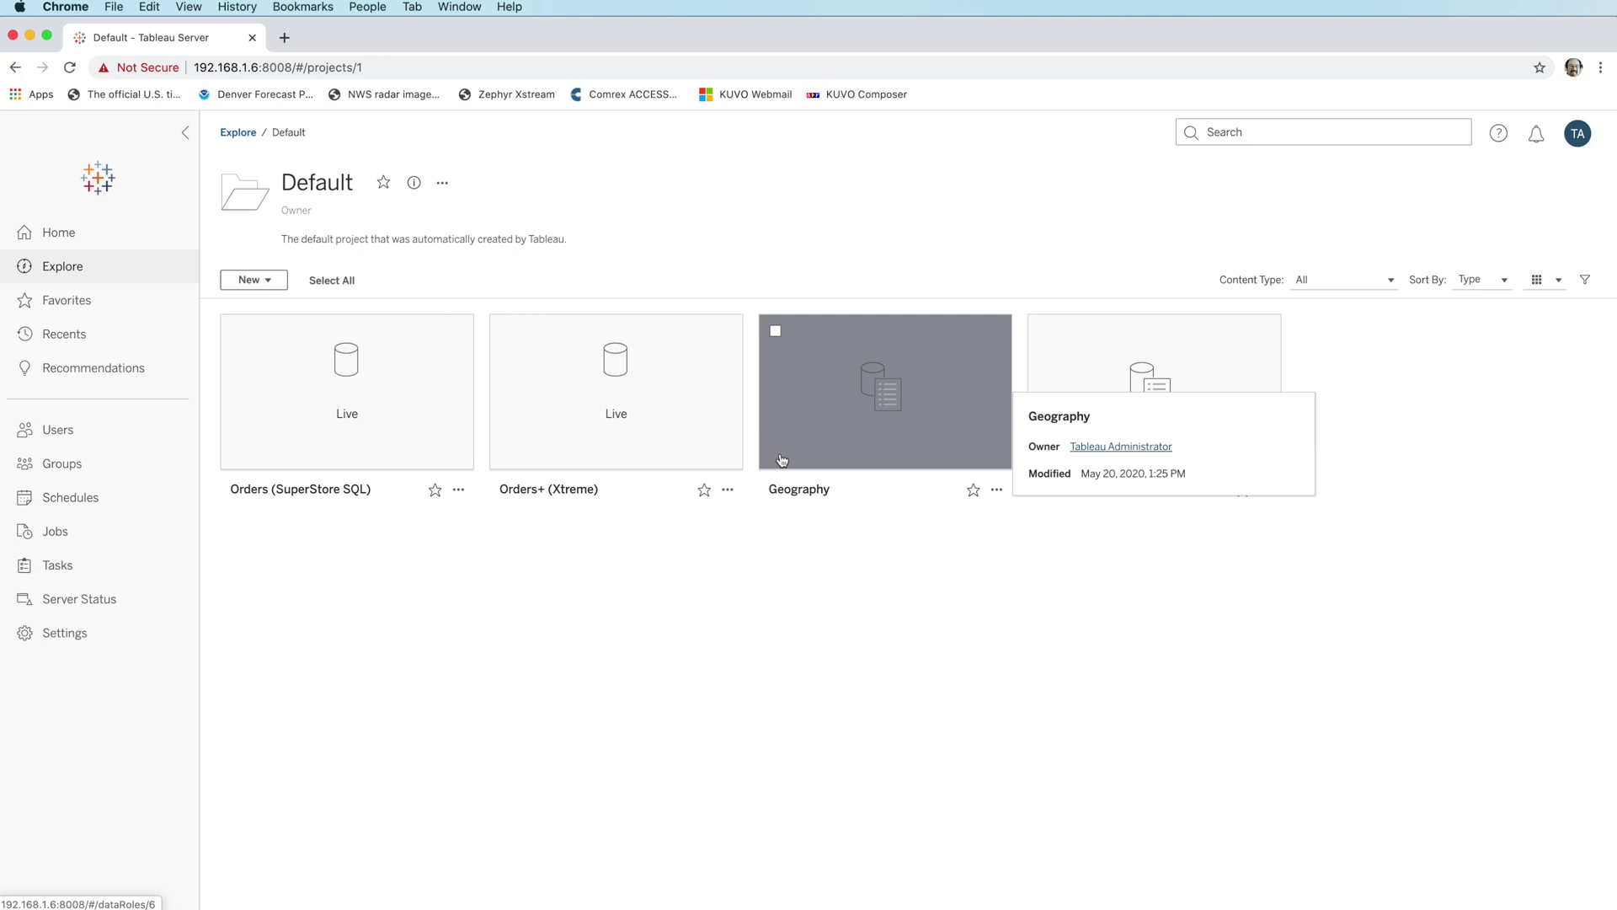
{"action": "mouse_move", "coordinate": [592, 358]}
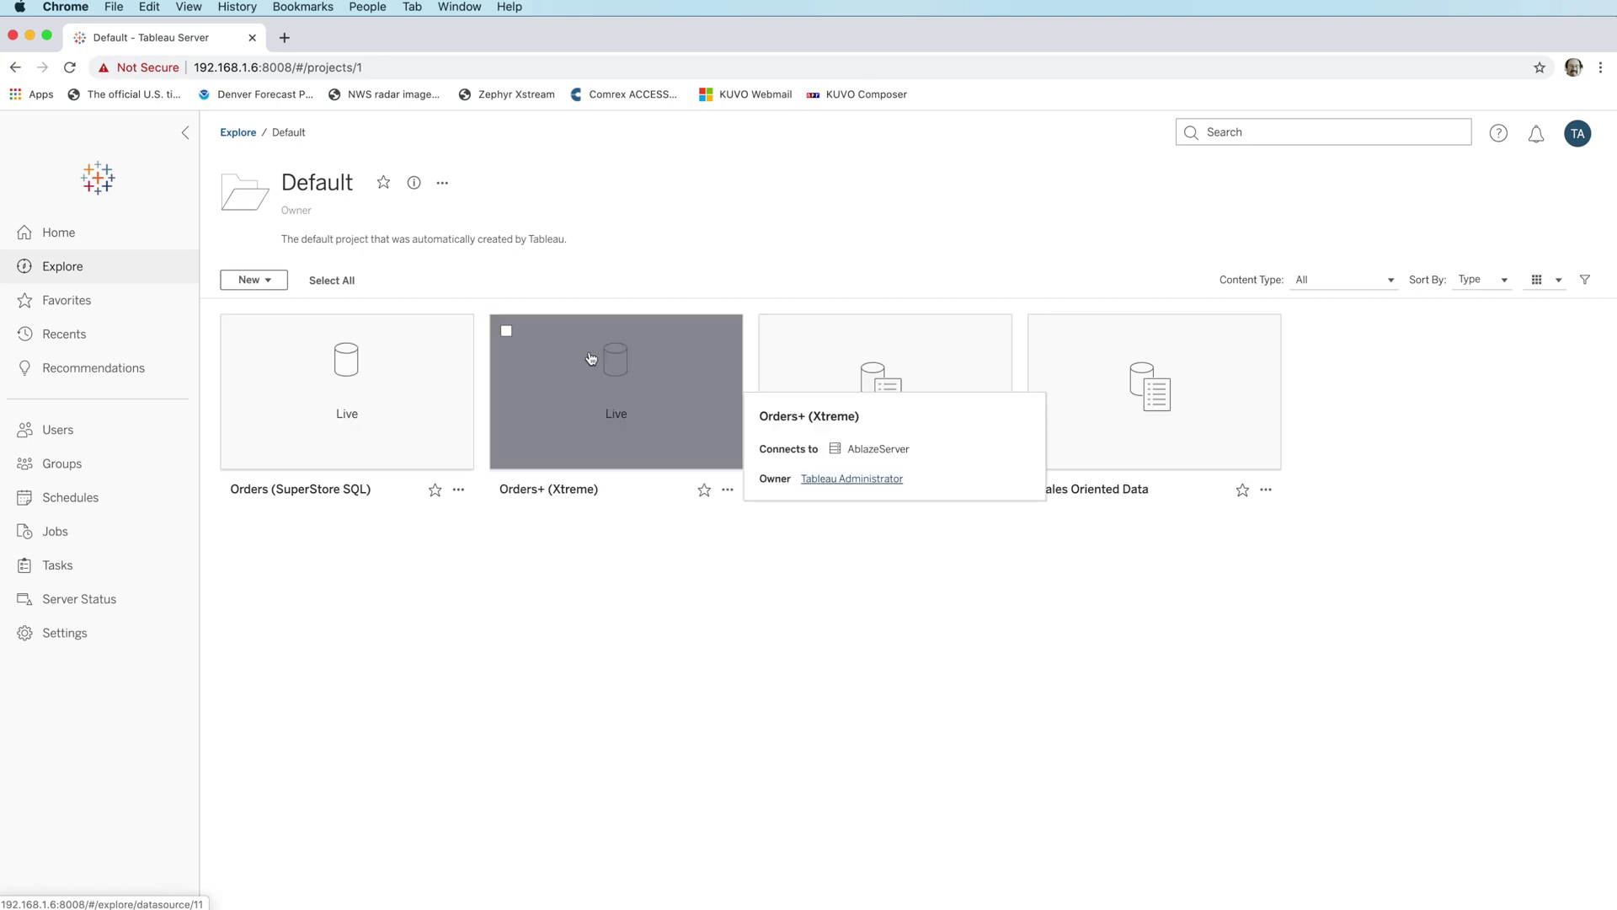
{"action": "left_click", "coordinate": [570, 408]}
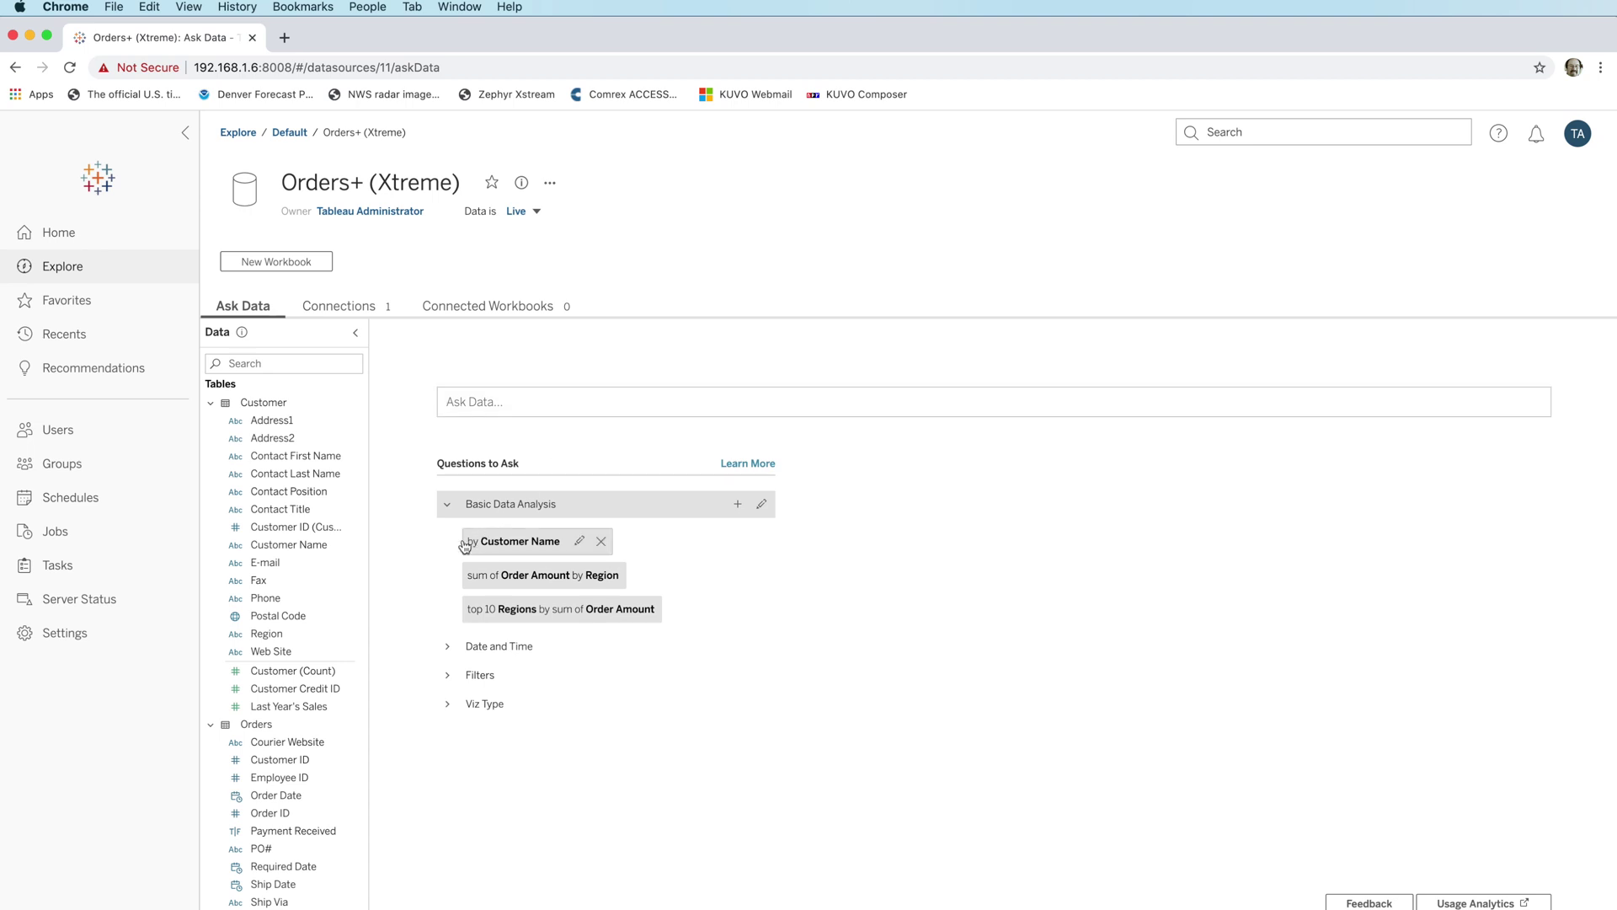
{"action": "mouse_move", "coordinate": [337, 637]}
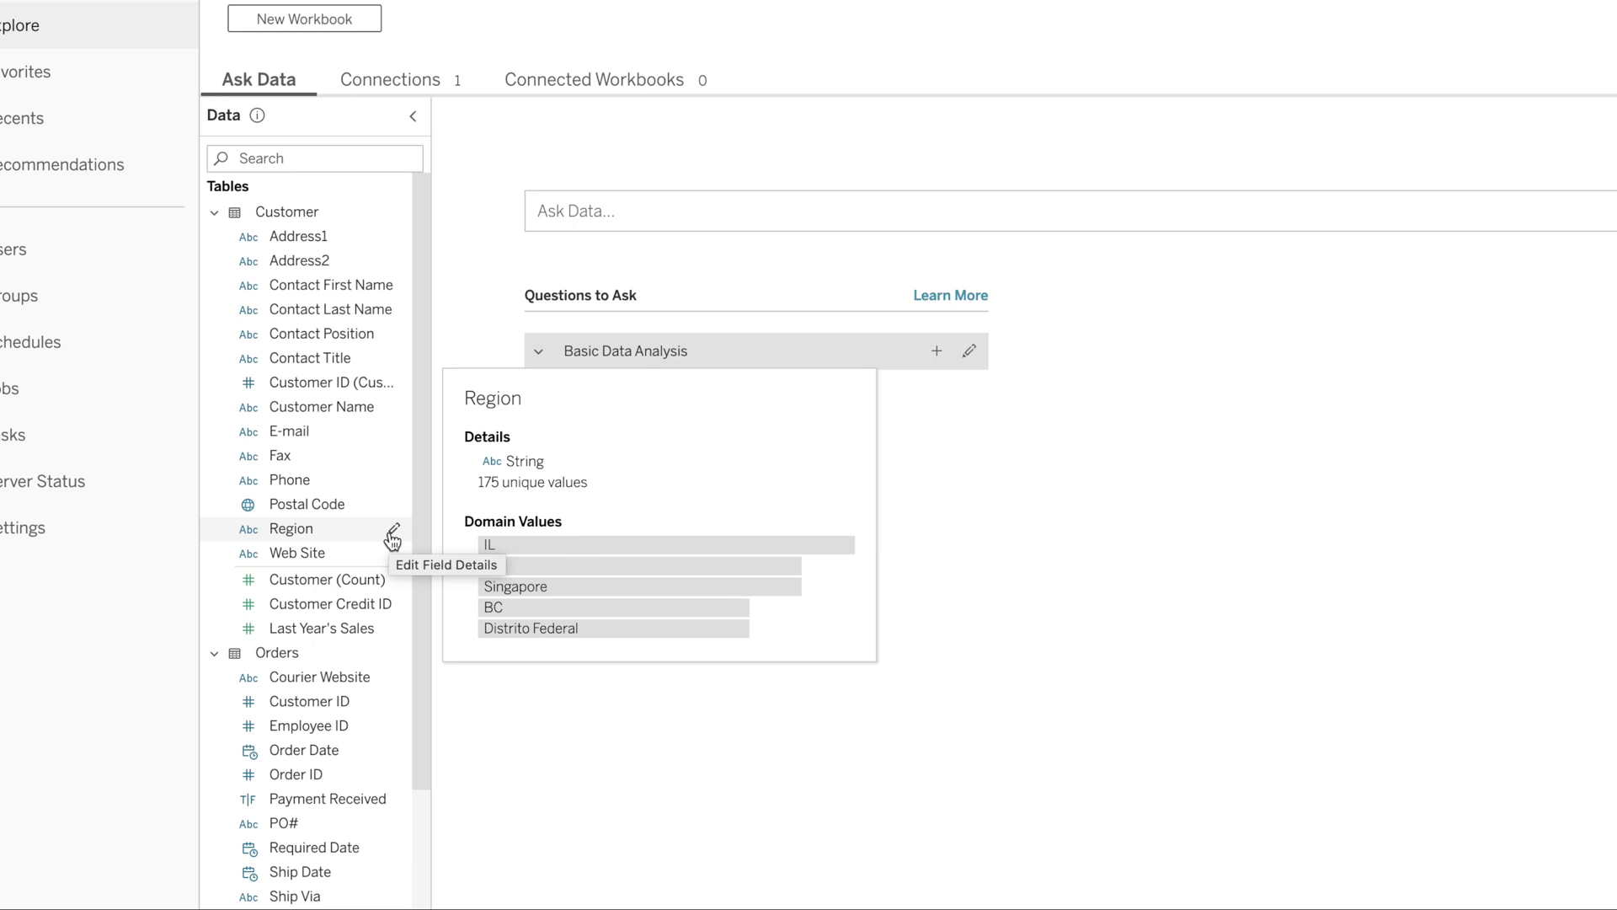
Step: Apply the Geography data role to Region and review its inherited synonyms
{"action": "left_click", "coordinate": [394, 532]}
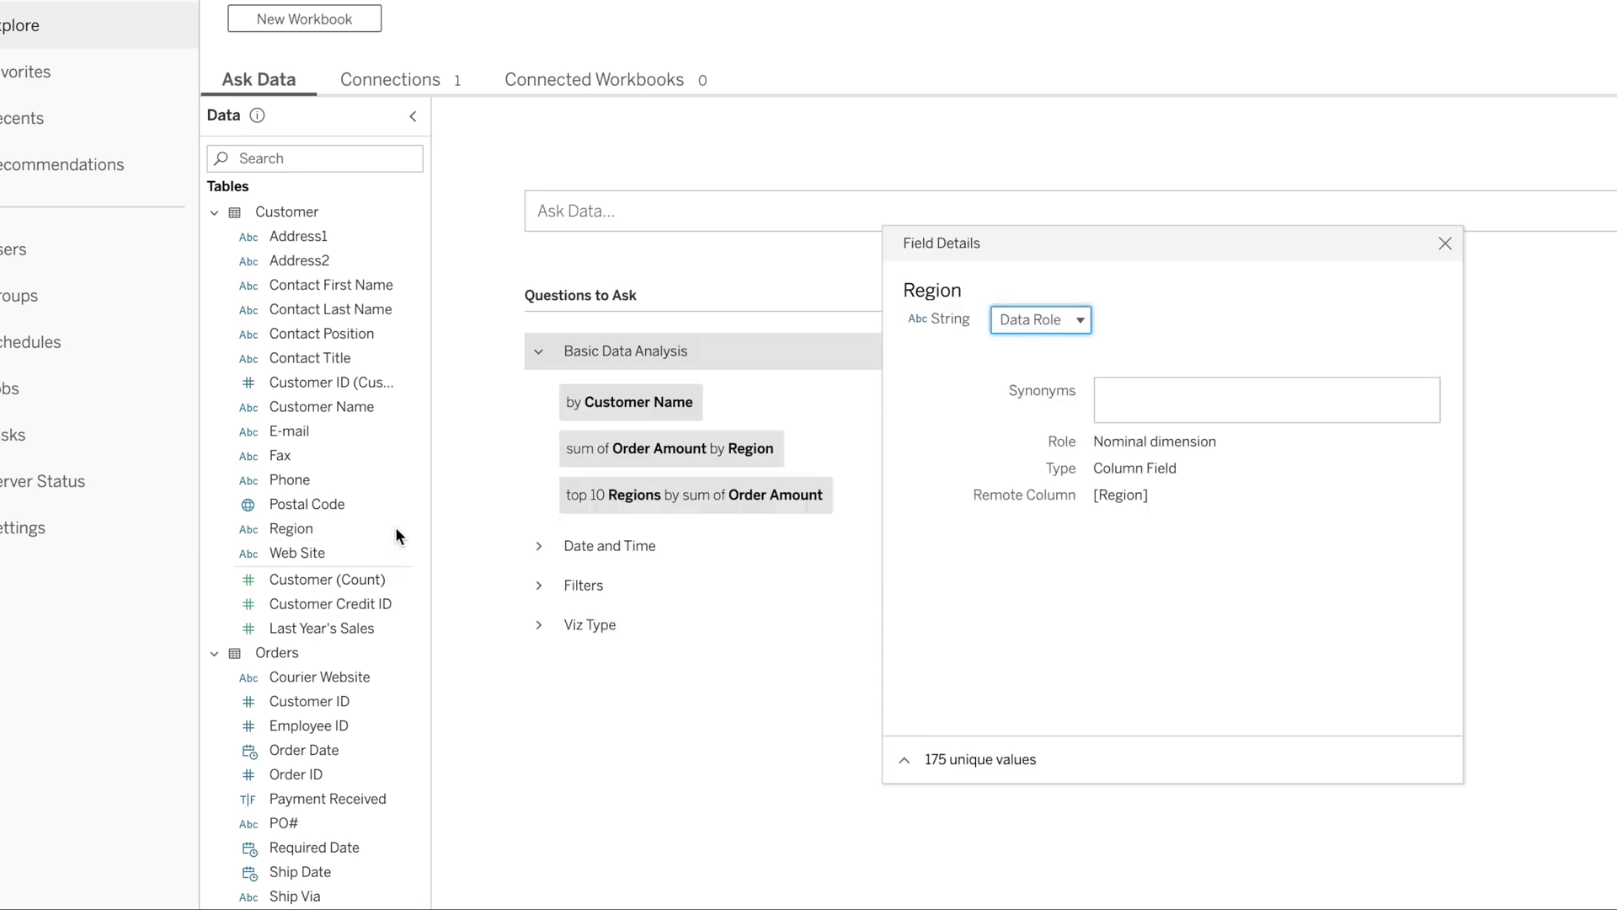
{"action": "left_click", "coordinate": [1073, 324]}
{"action": "left_click", "coordinate": [1077, 377]}
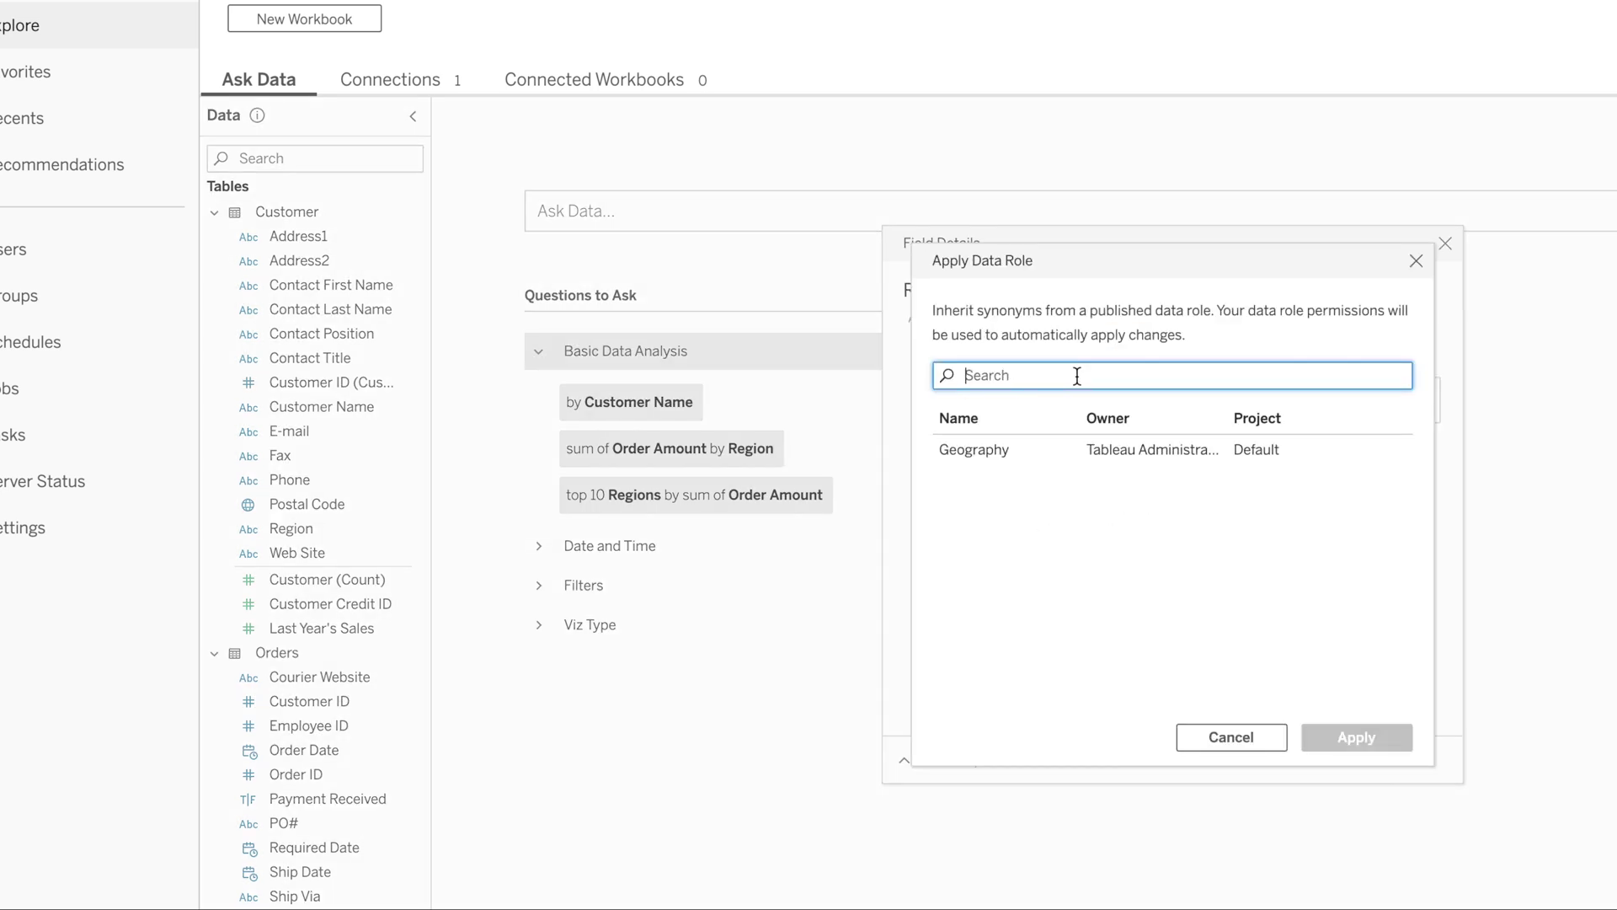
{"action": "left_click", "coordinate": [980, 459]}
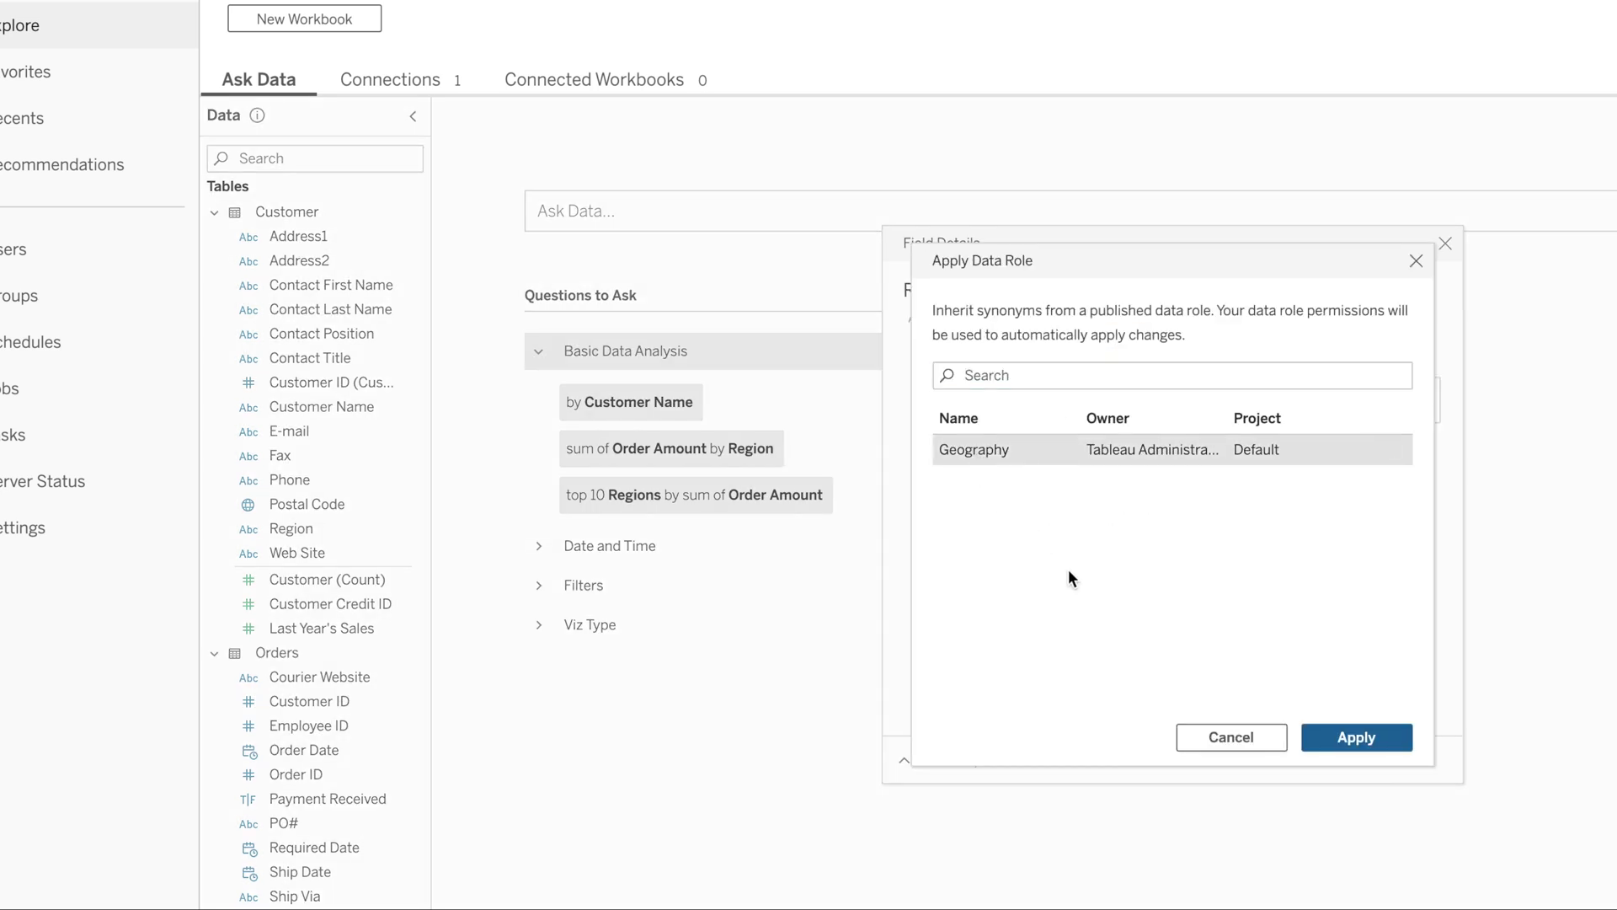
{"action": "left_click", "coordinate": [1345, 738]}
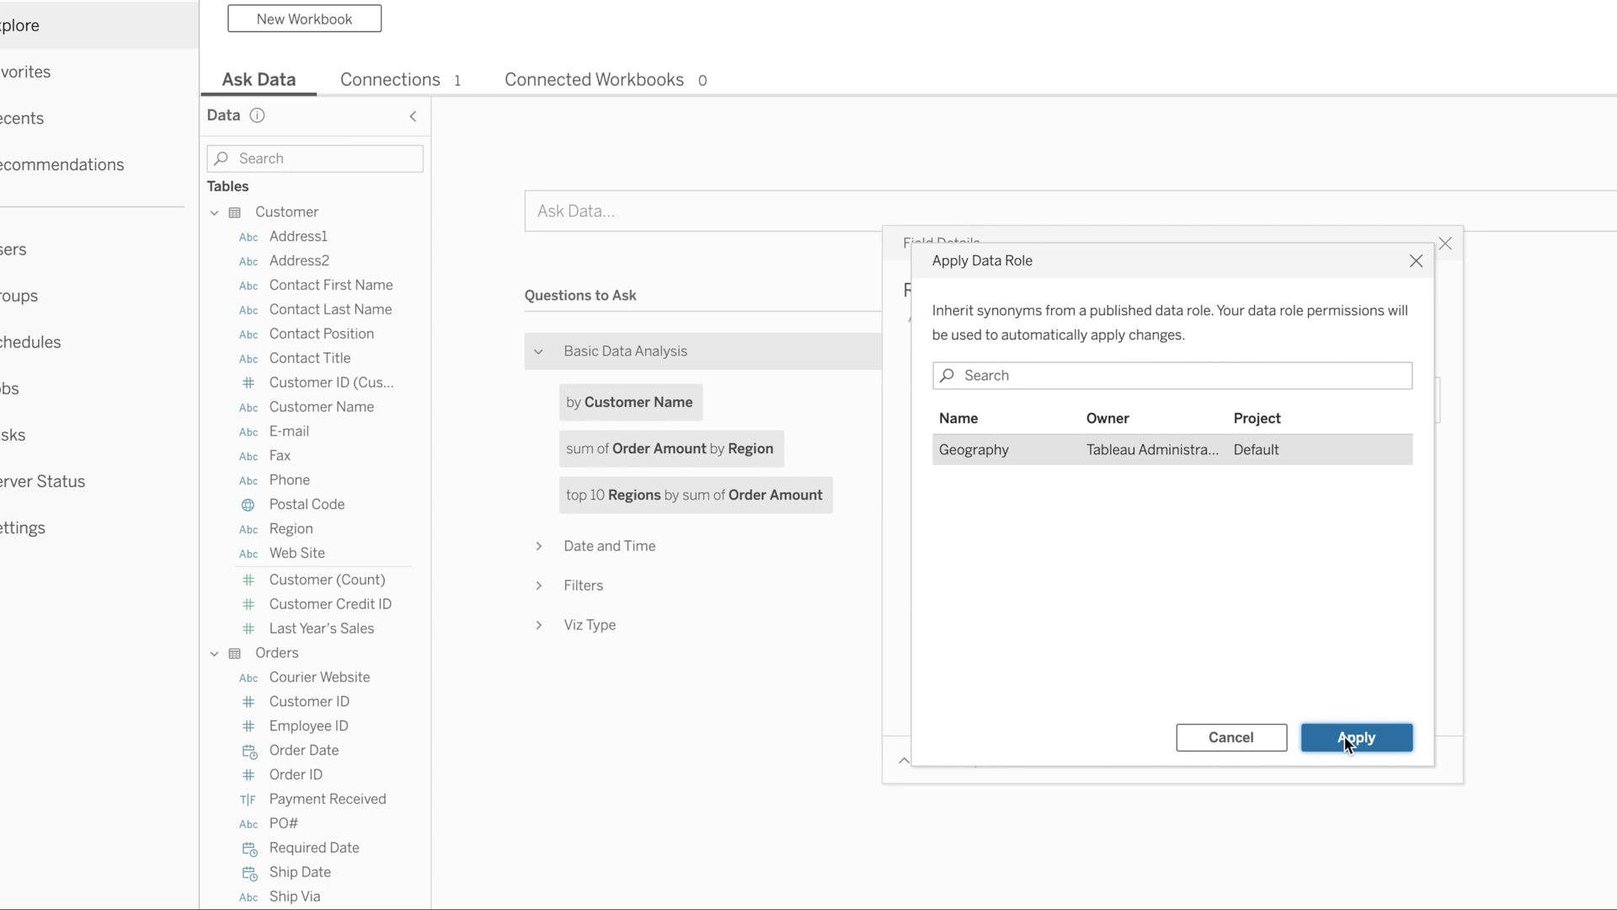
{"action": "left_click", "coordinate": [1162, 403]}
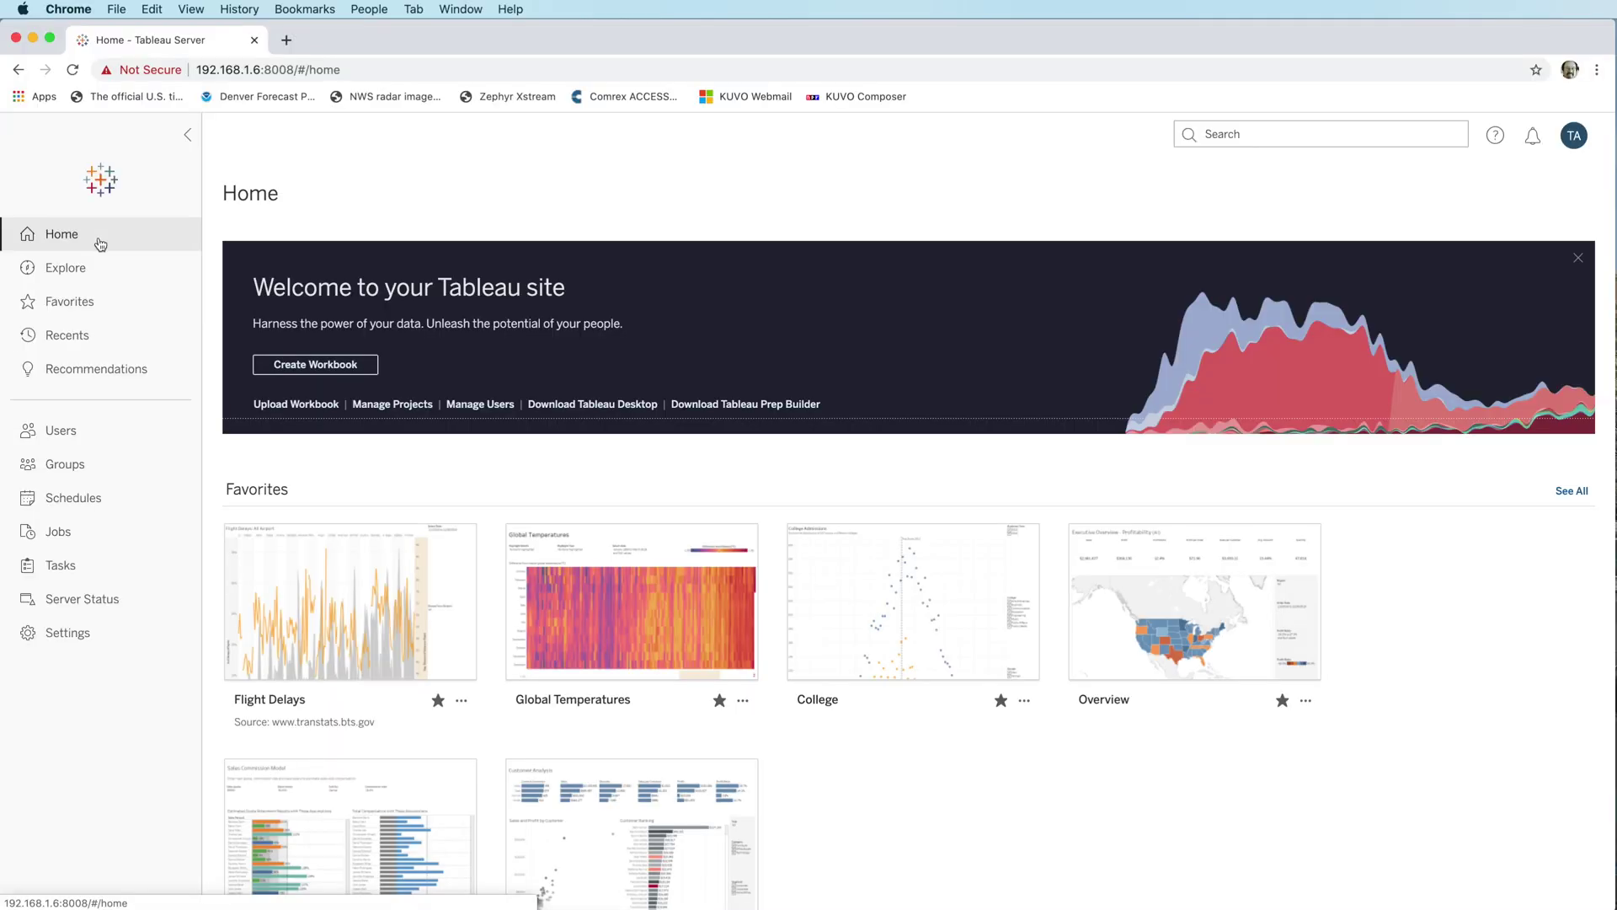
Step: Order favorites Global Temperatures, Flight Delays, Commission Model, College, then open Tableau Samples
{"action": "left_click", "coordinate": [91, 305]}
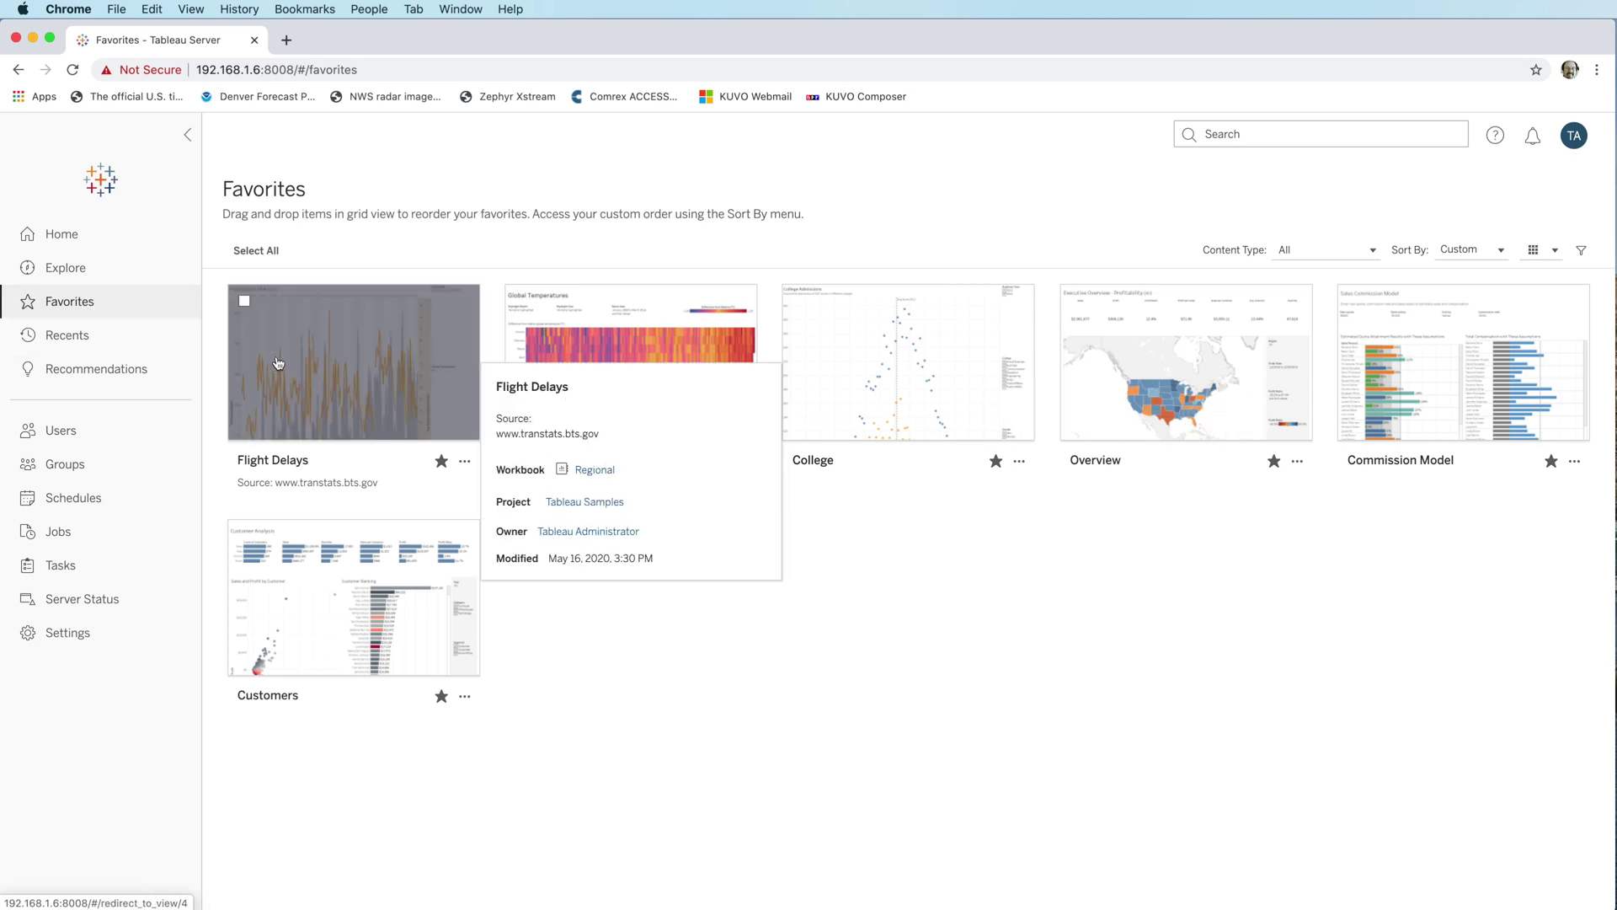
{"action": "left_click_drag", "start_coordinate": [274, 362], "coordinate": [642, 394]}
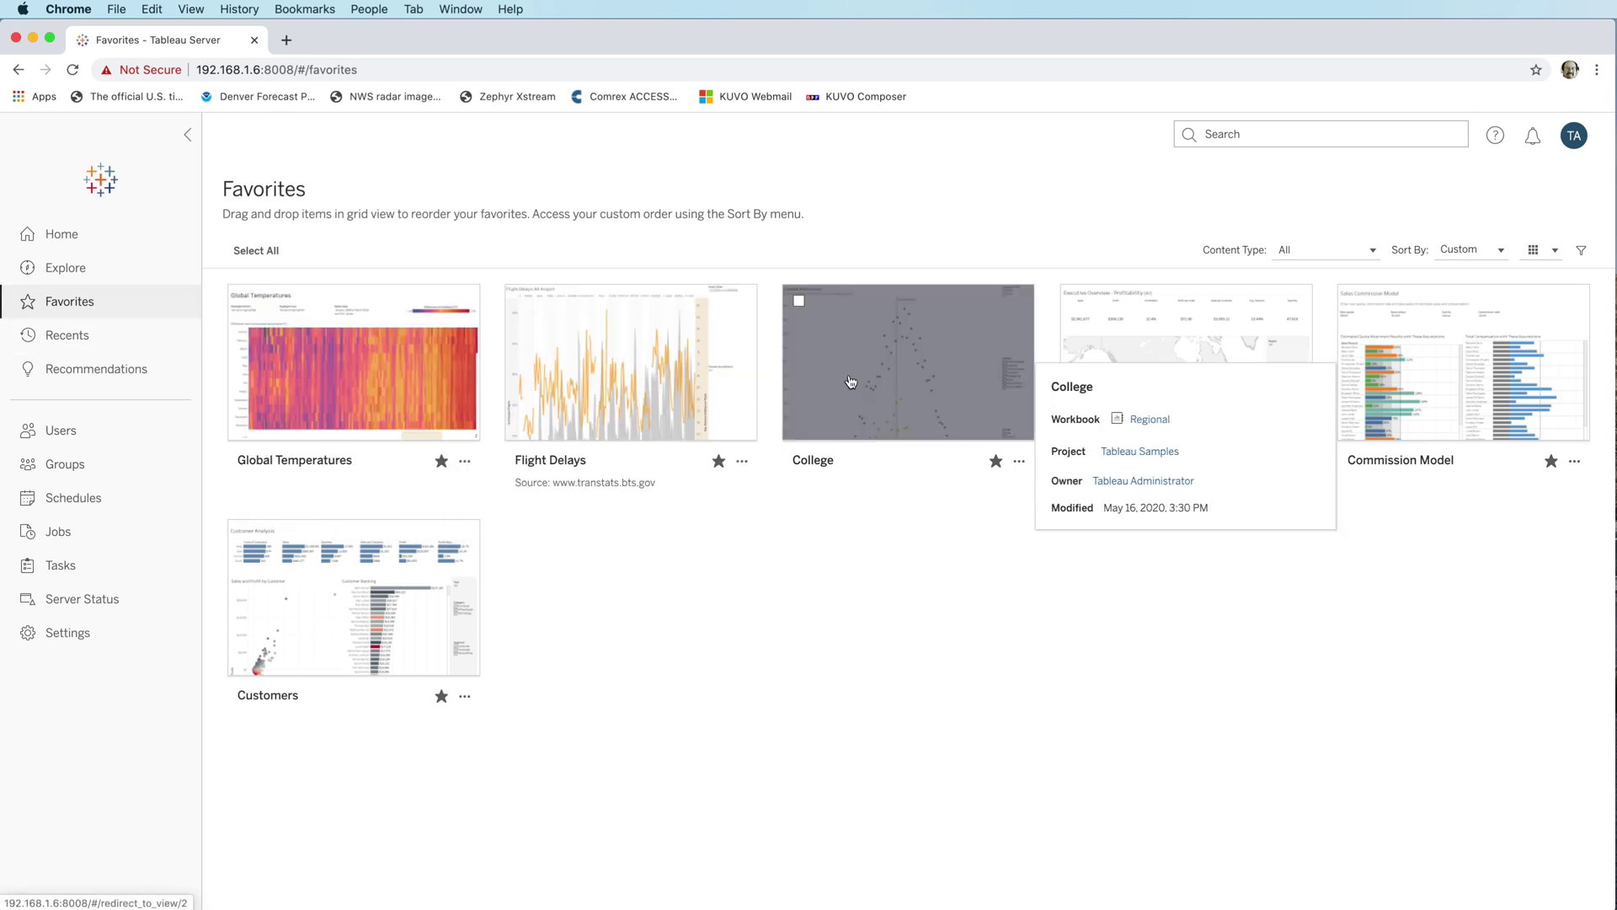
{"action": "left_click_drag", "start_coordinate": [848, 379], "coordinate": [1272, 435]}
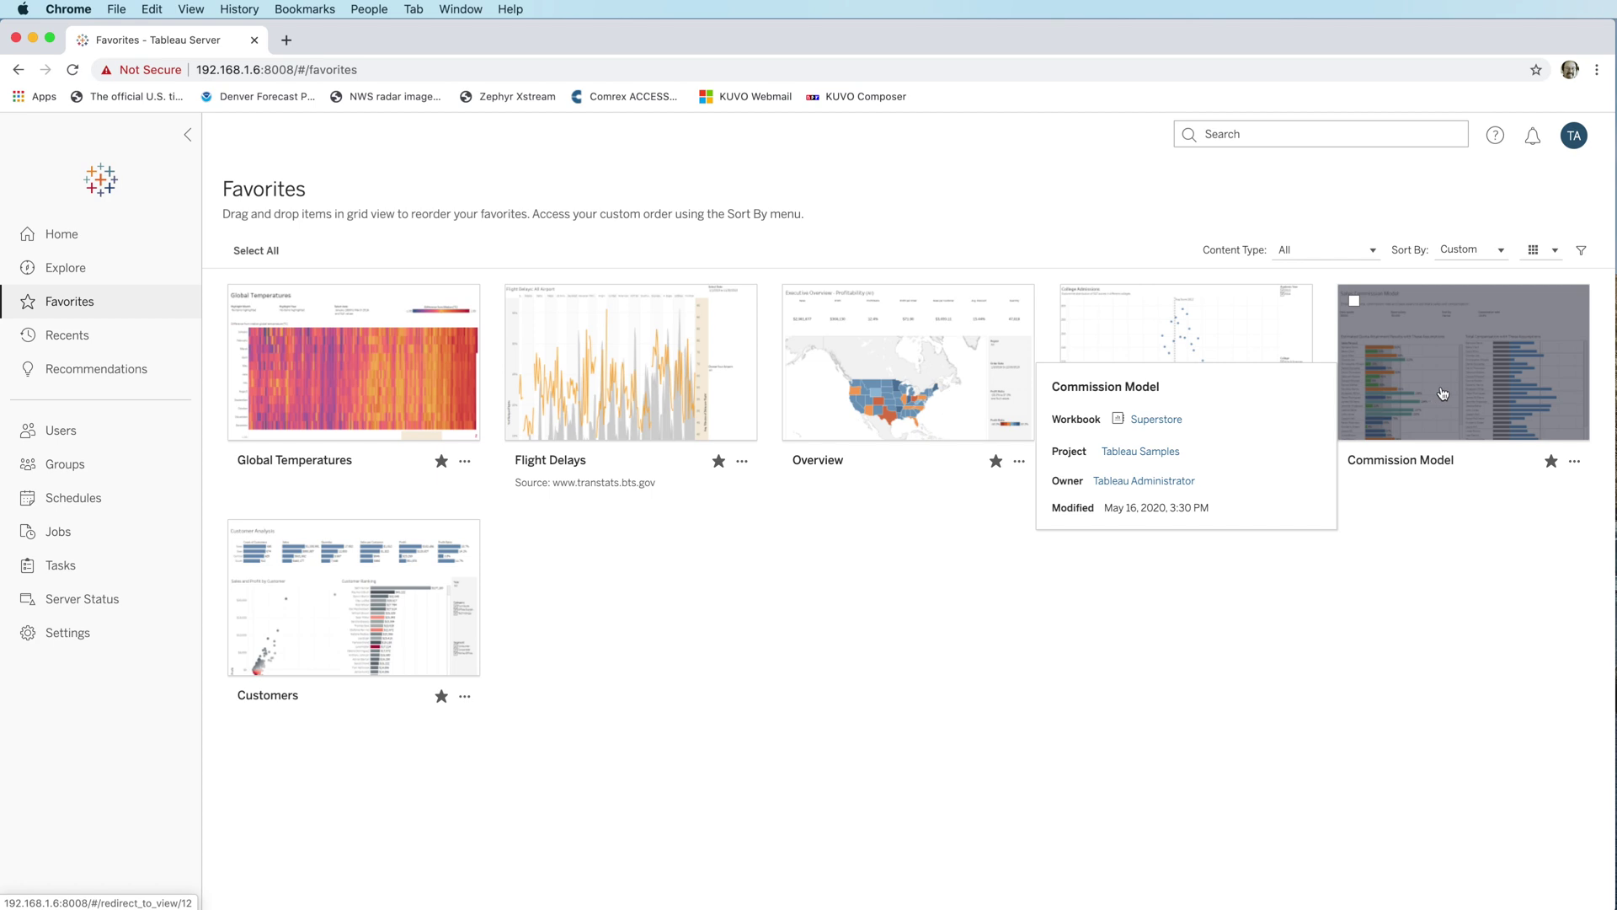
{"action": "left_click_drag", "start_coordinate": [1423, 405], "coordinate": [865, 425]}
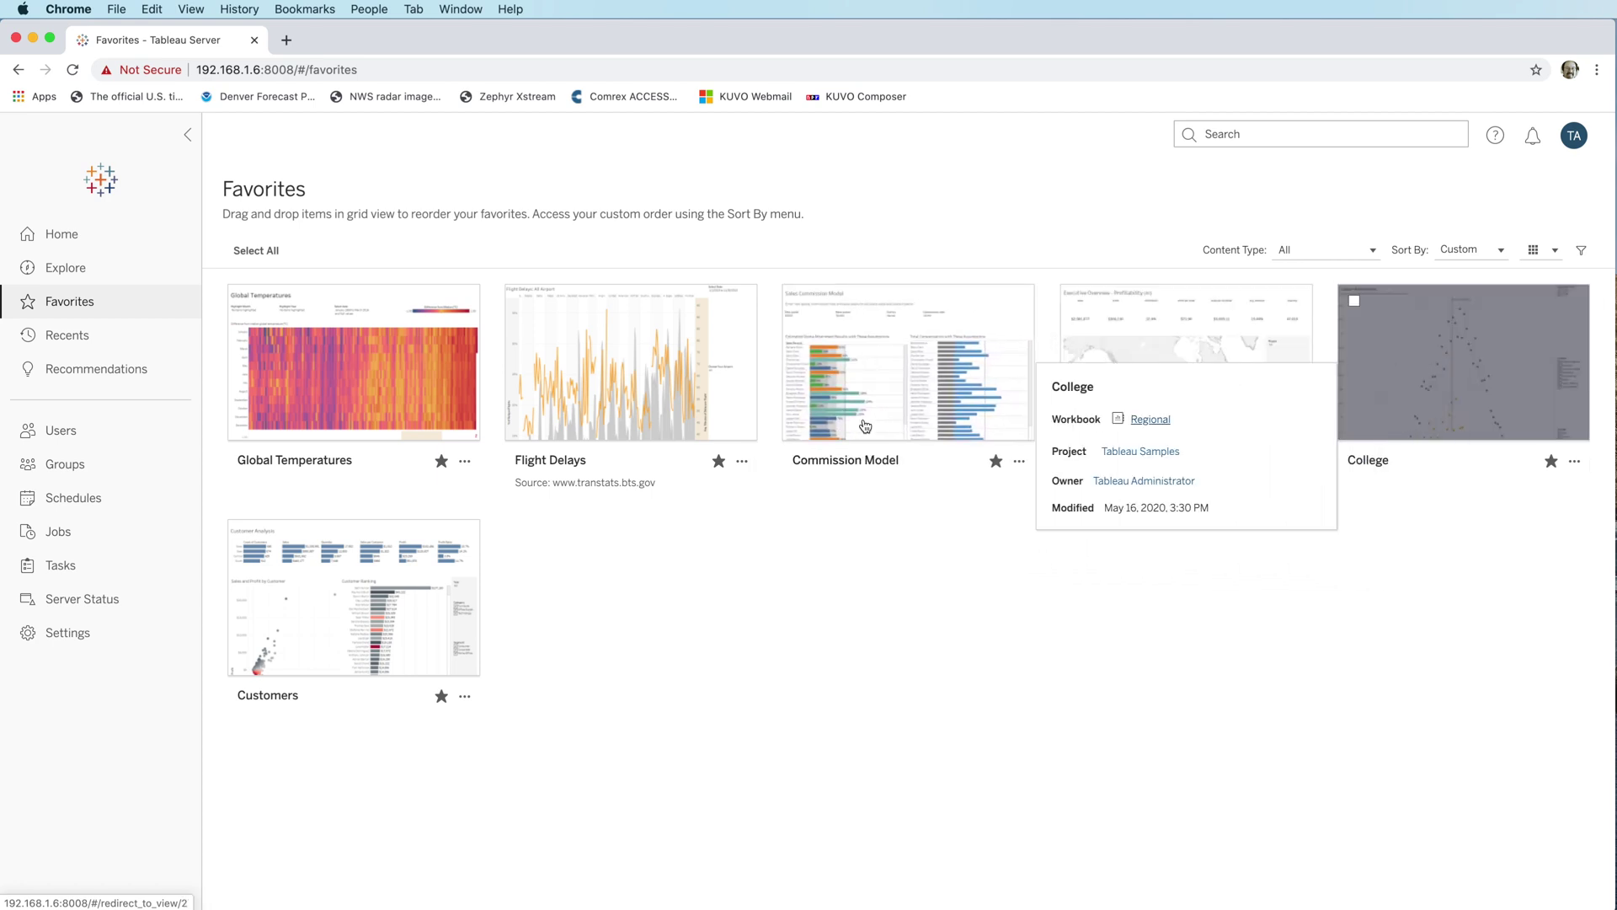
{"action": "left_click", "coordinate": [78, 271]}
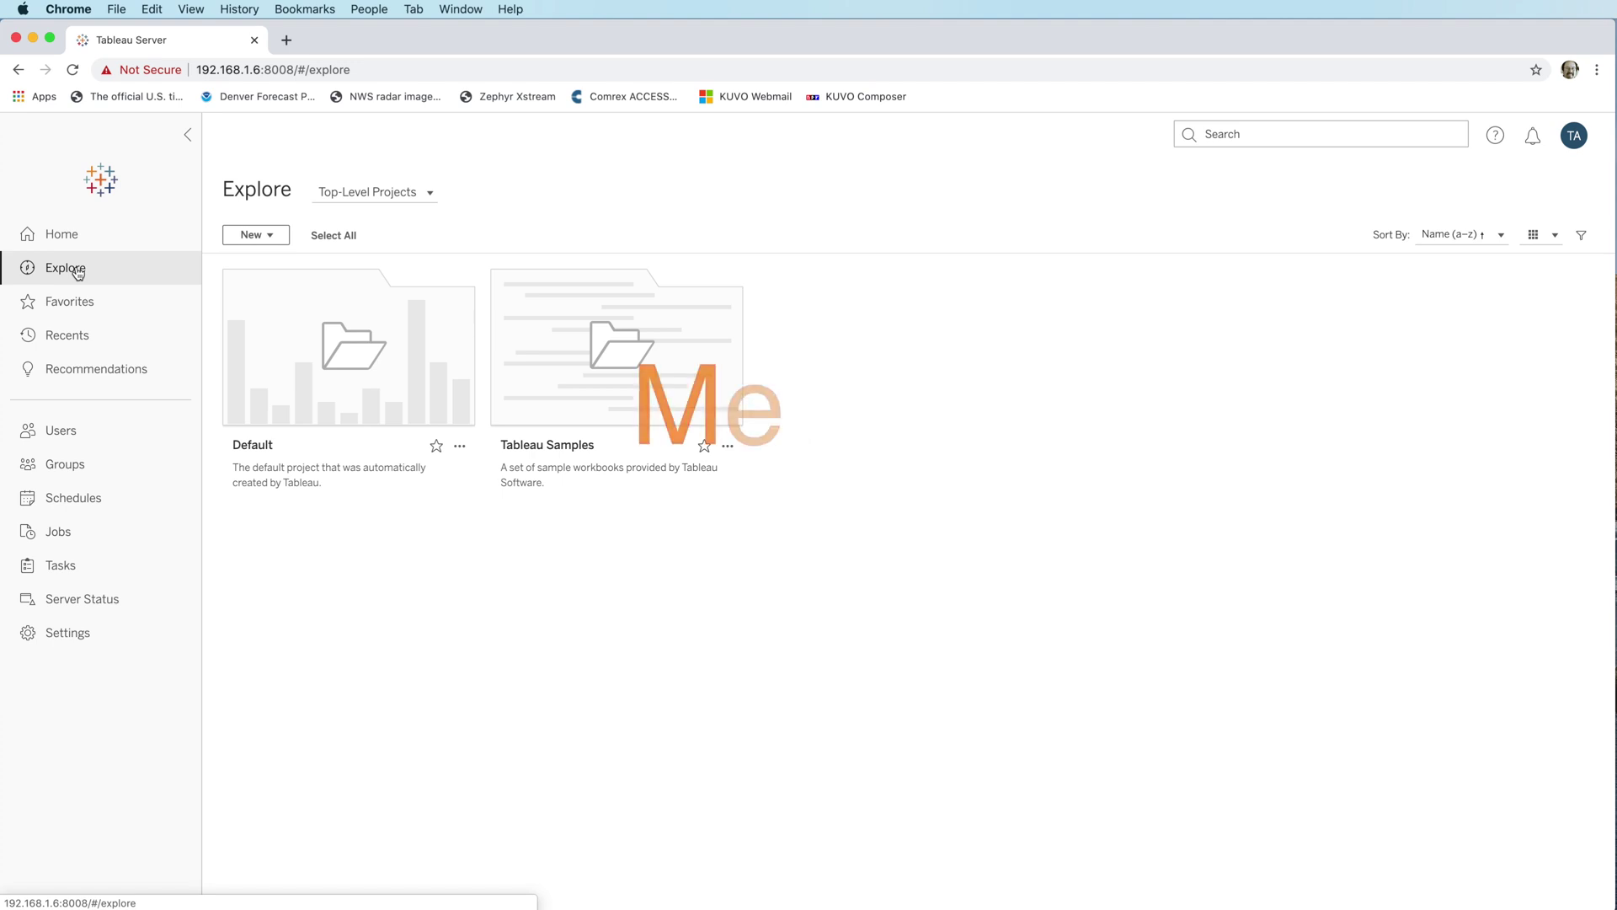
{"action": "left_click", "coordinate": [581, 342]}
Step: Create a Sales (Furniture) metric from the September 2019 Furniture sales cell on Superstore Product
{"action": "left_click", "coordinate": [587, 341]}
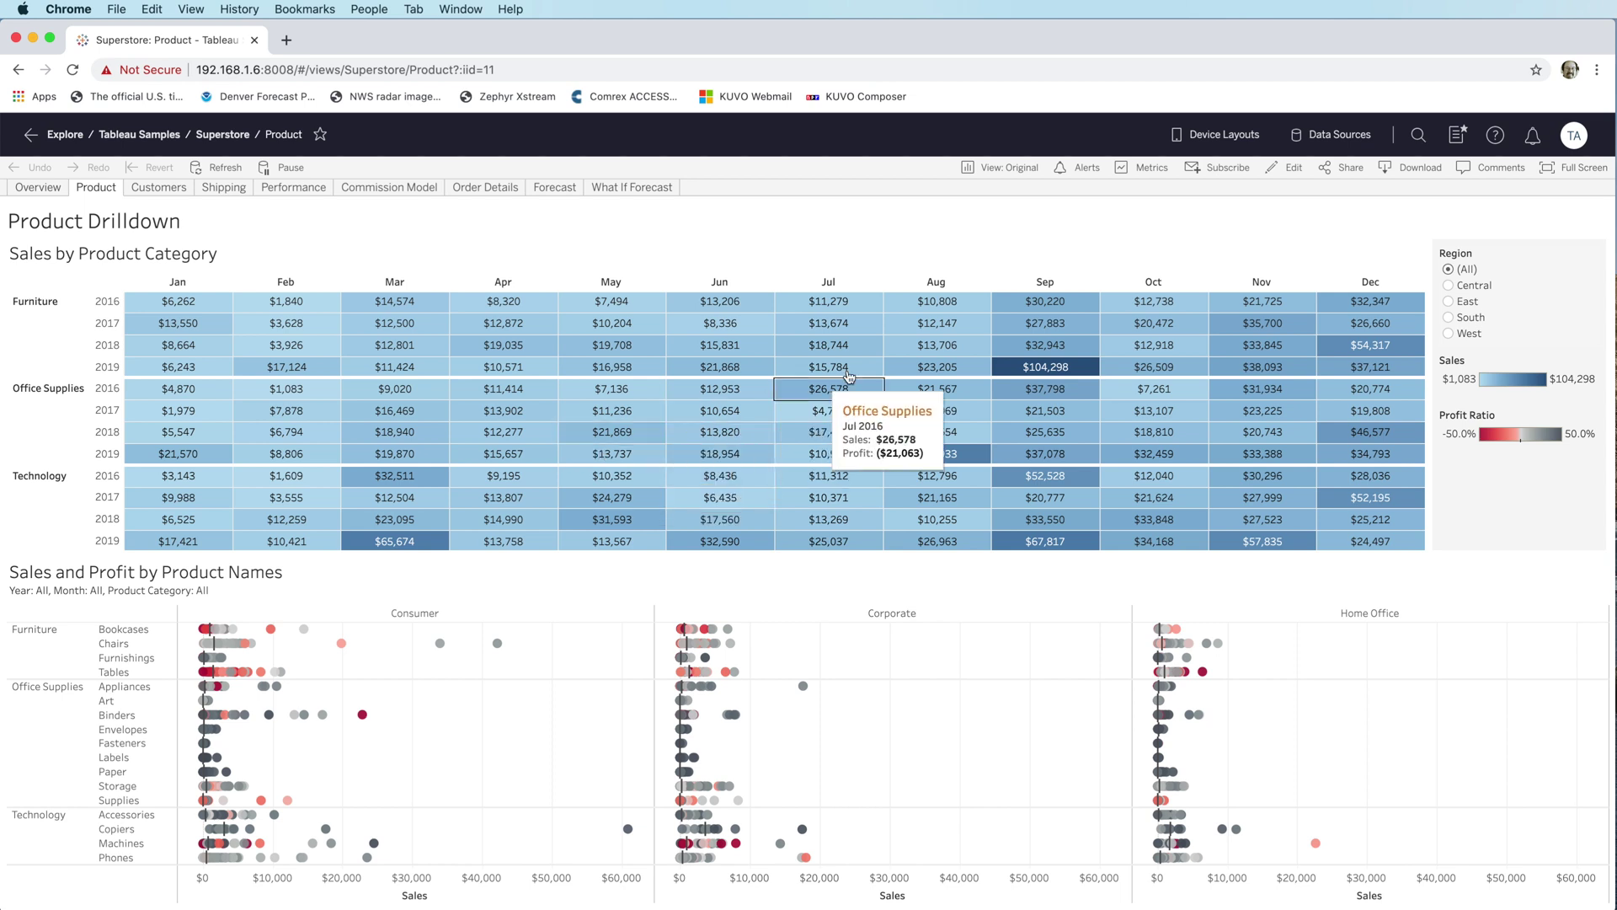
{"action": "left_click", "coordinate": [1041, 371]}
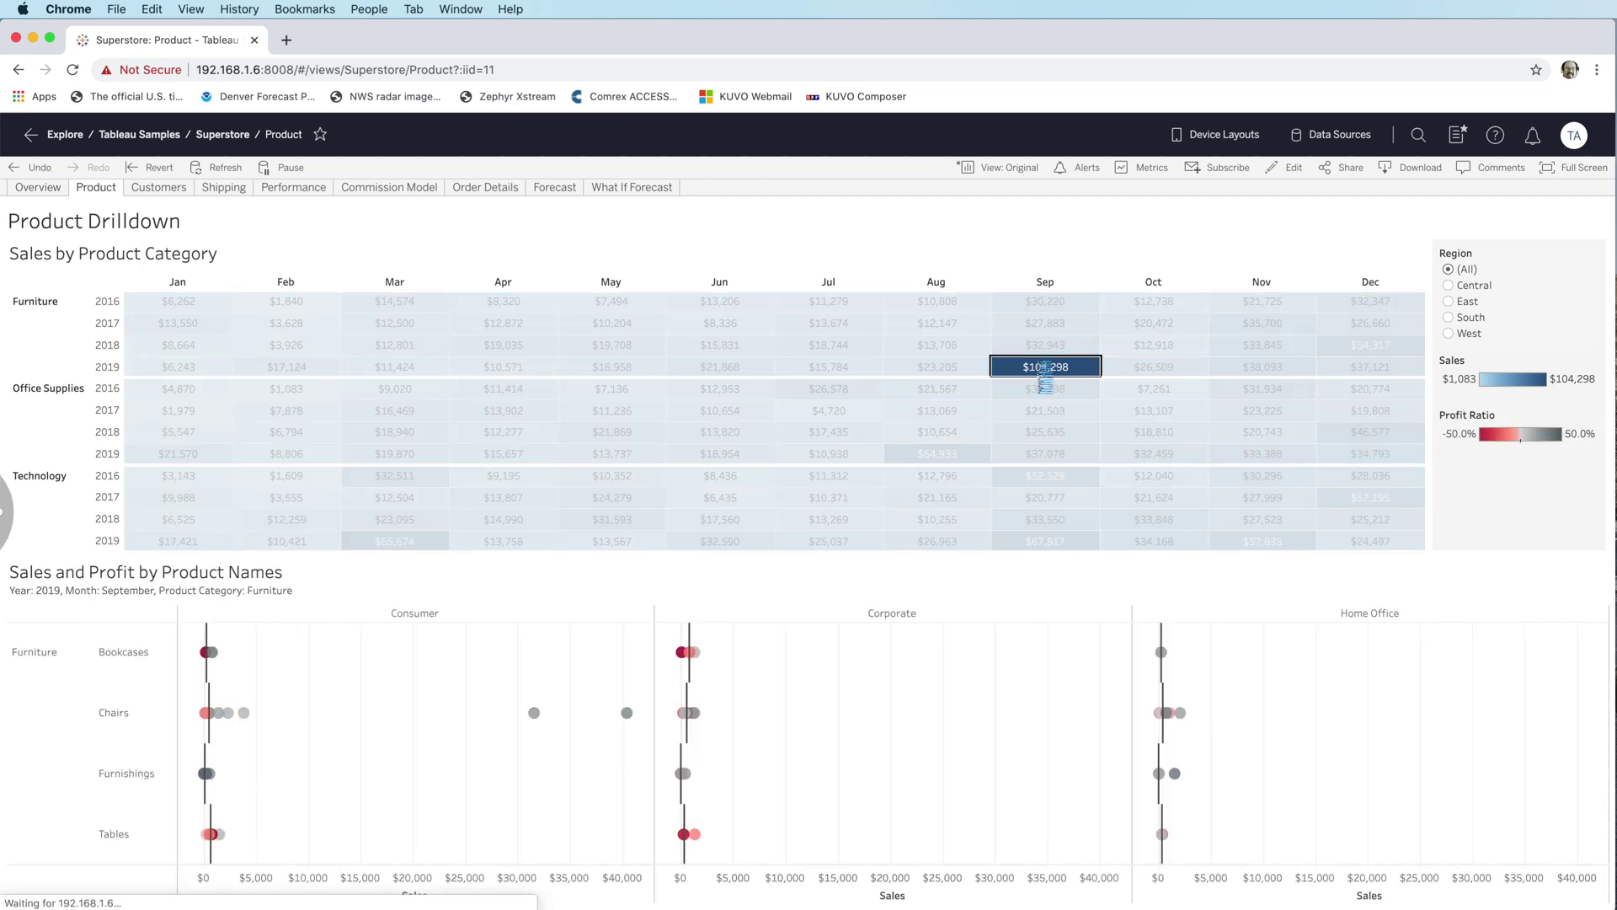
{"action": "left_click", "coordinate": [1137, 170]}
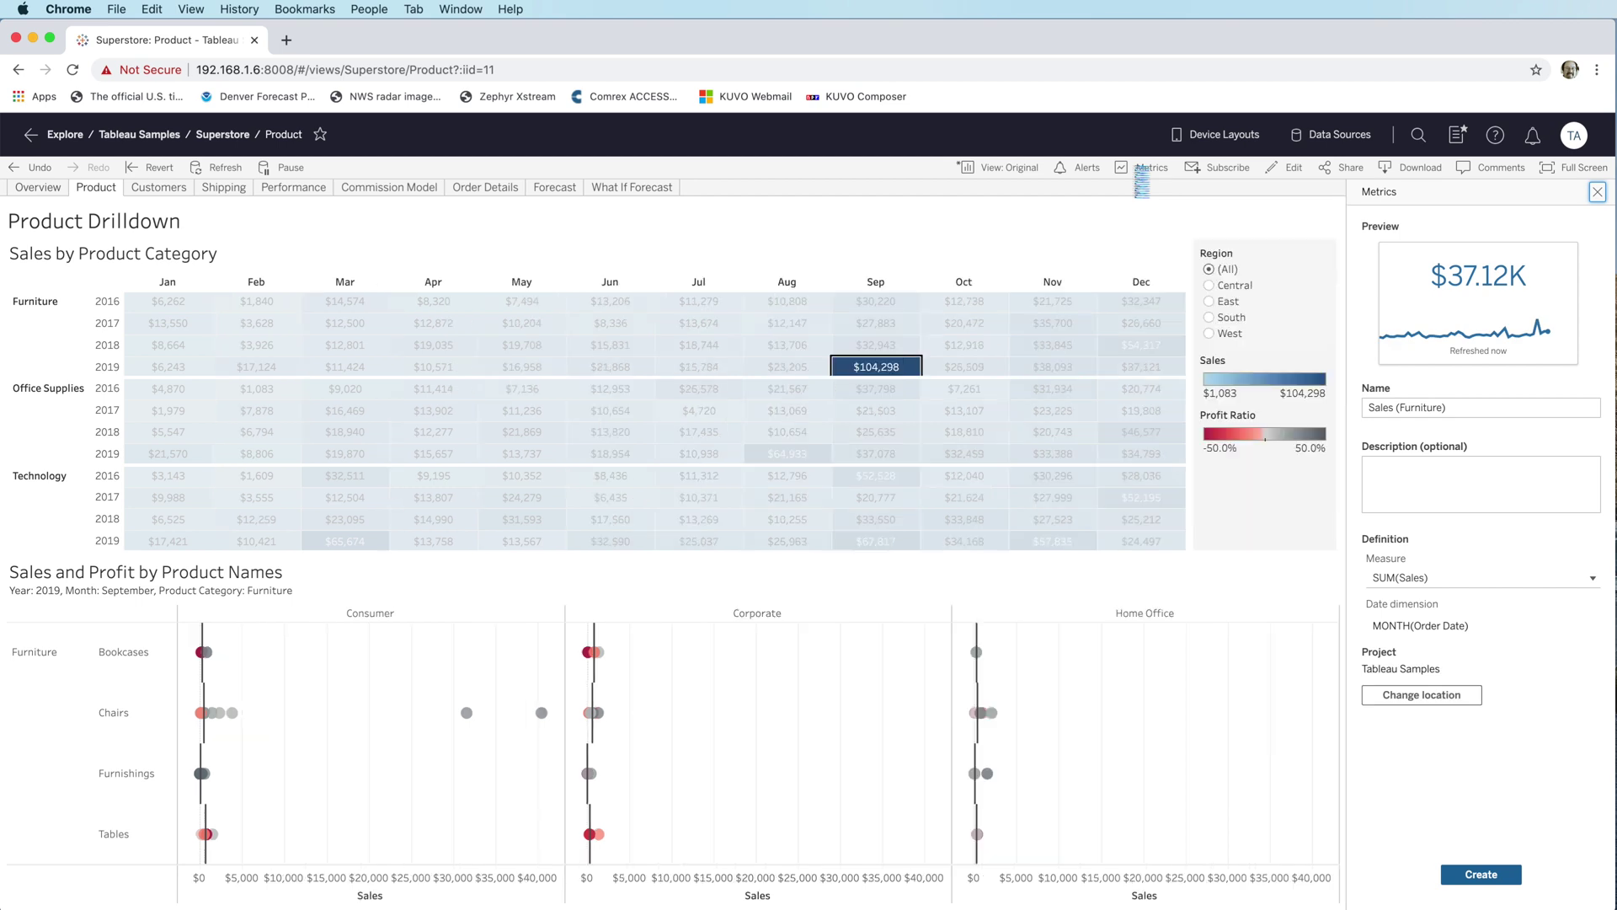
{"action": "mouse_move", "coordinate": [894, 370]}
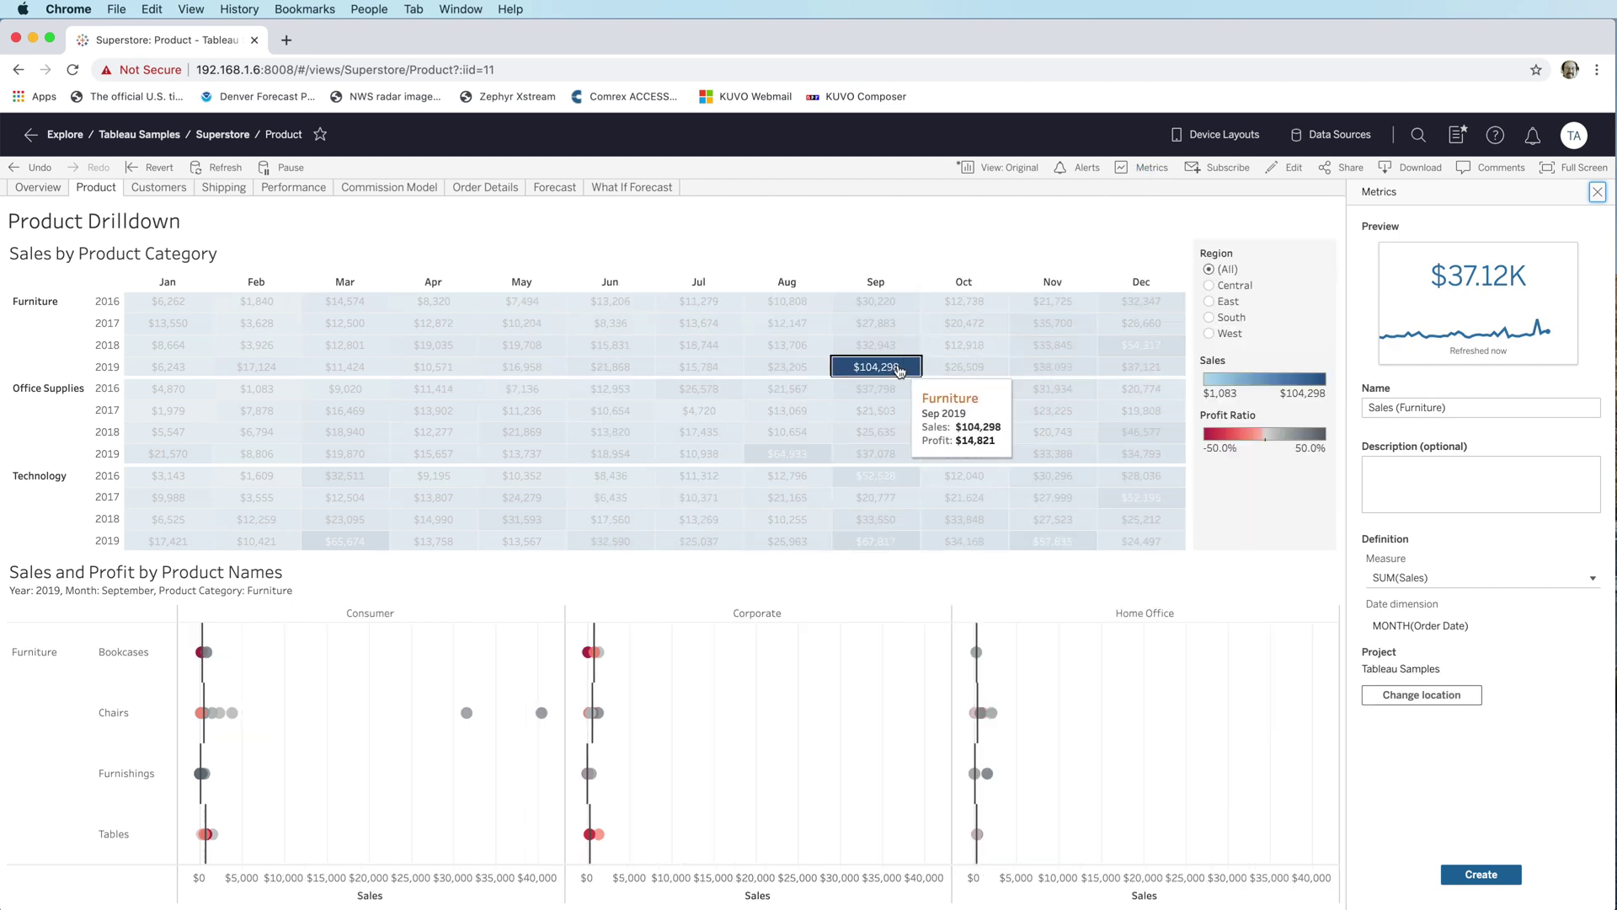
{"action": "mouse_move", "coordinate": [1546, 279]}
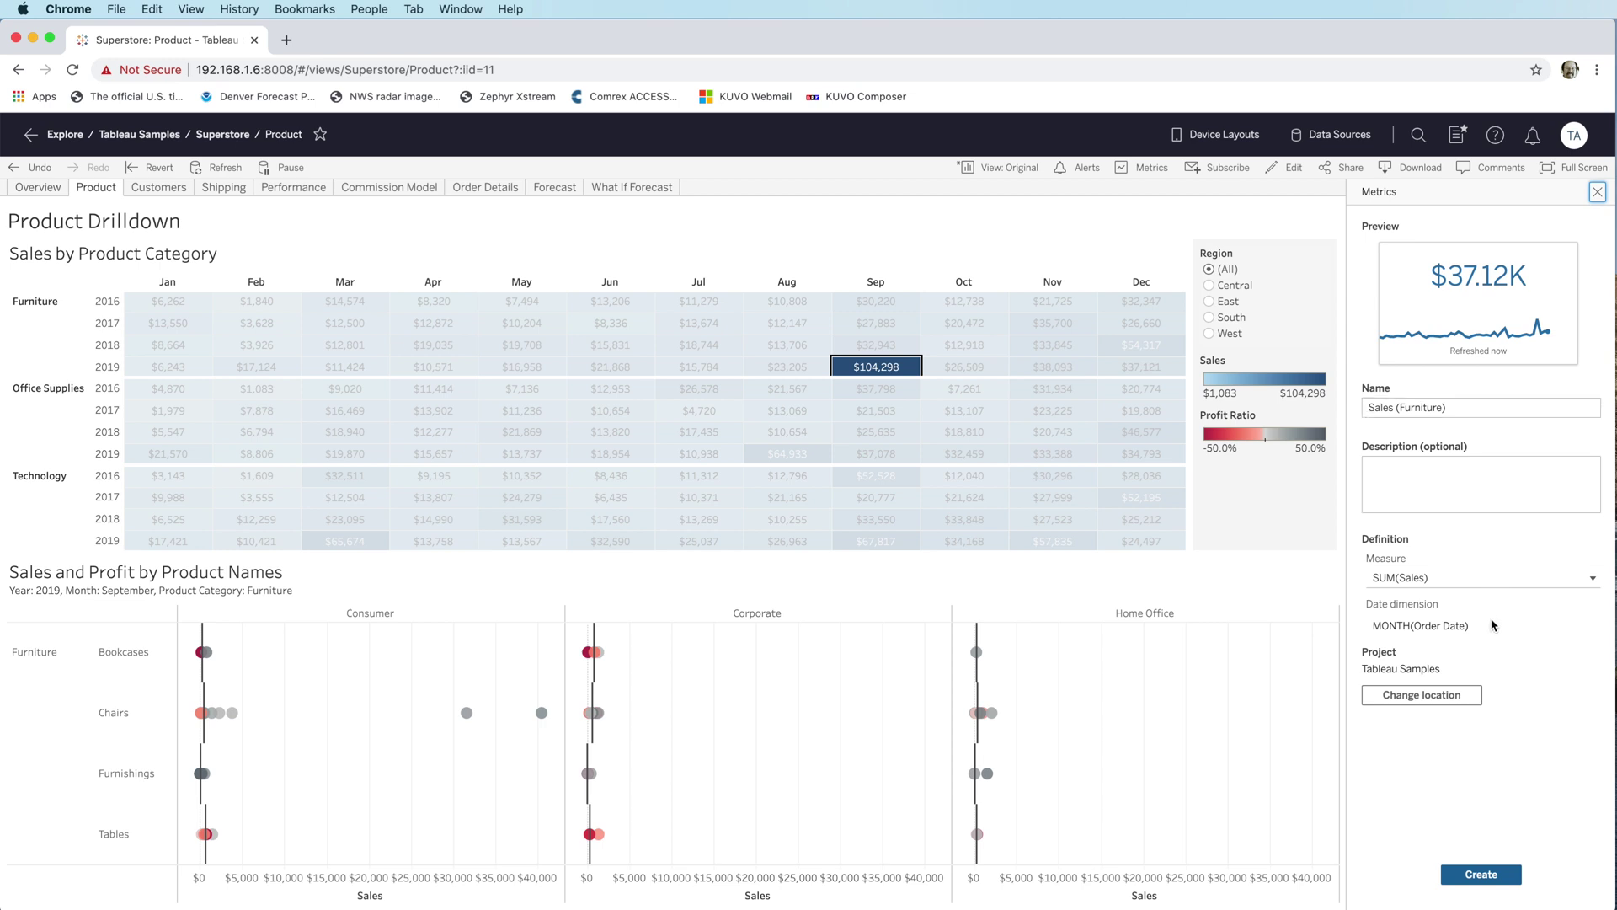
{"action": "left_click", "coordinate": [1499, 875]}
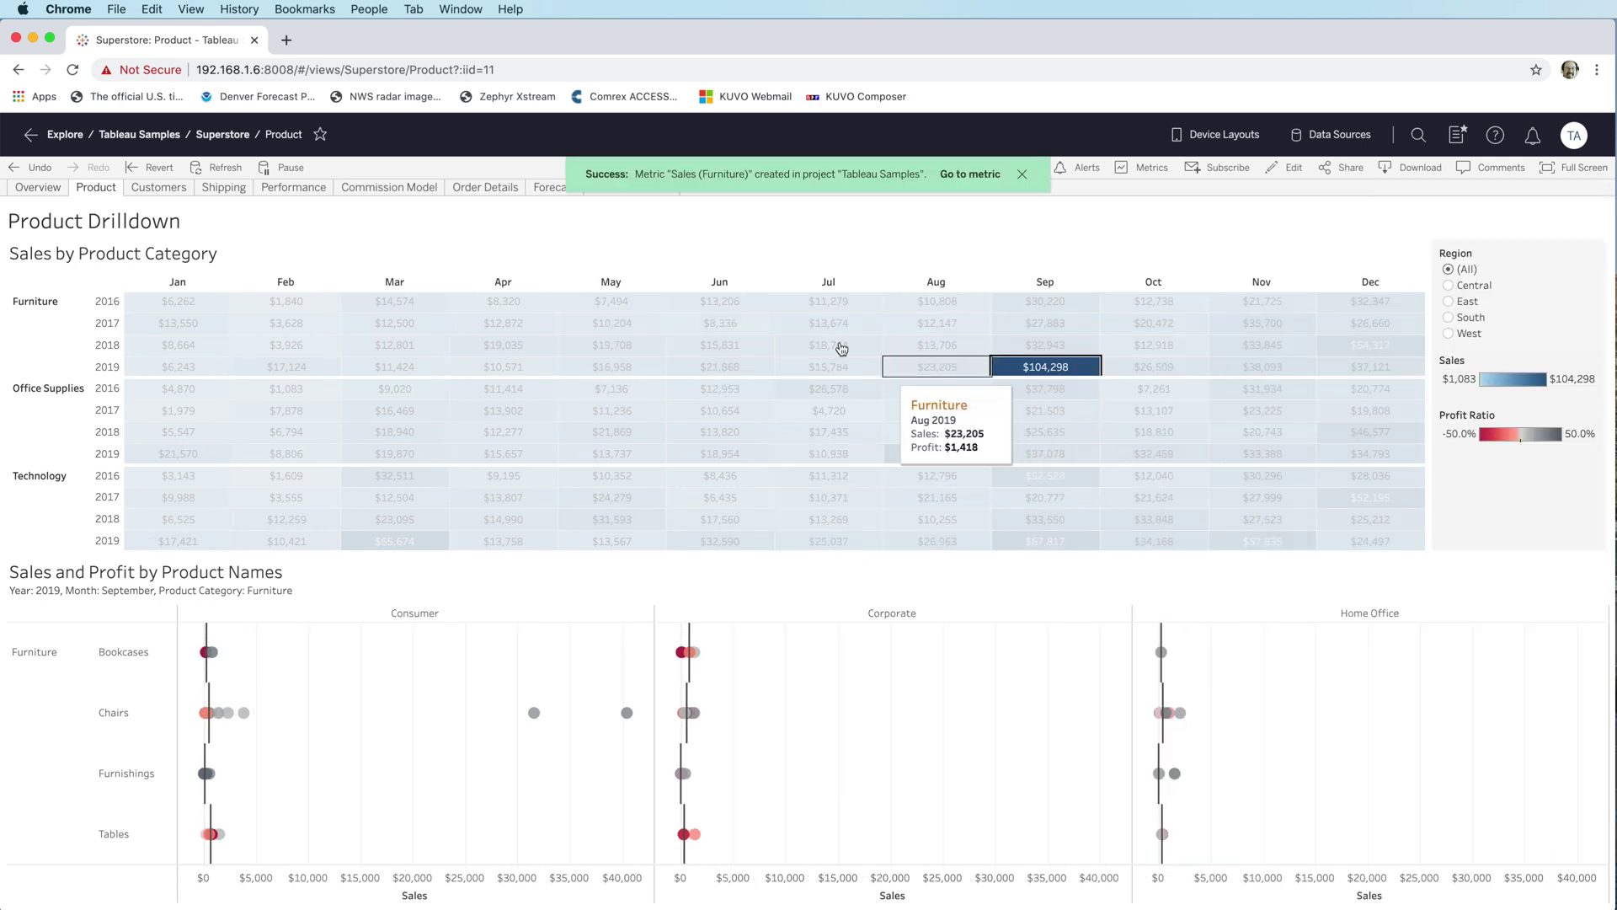
{"action": "left_click", "coordinate": [137, 135]}
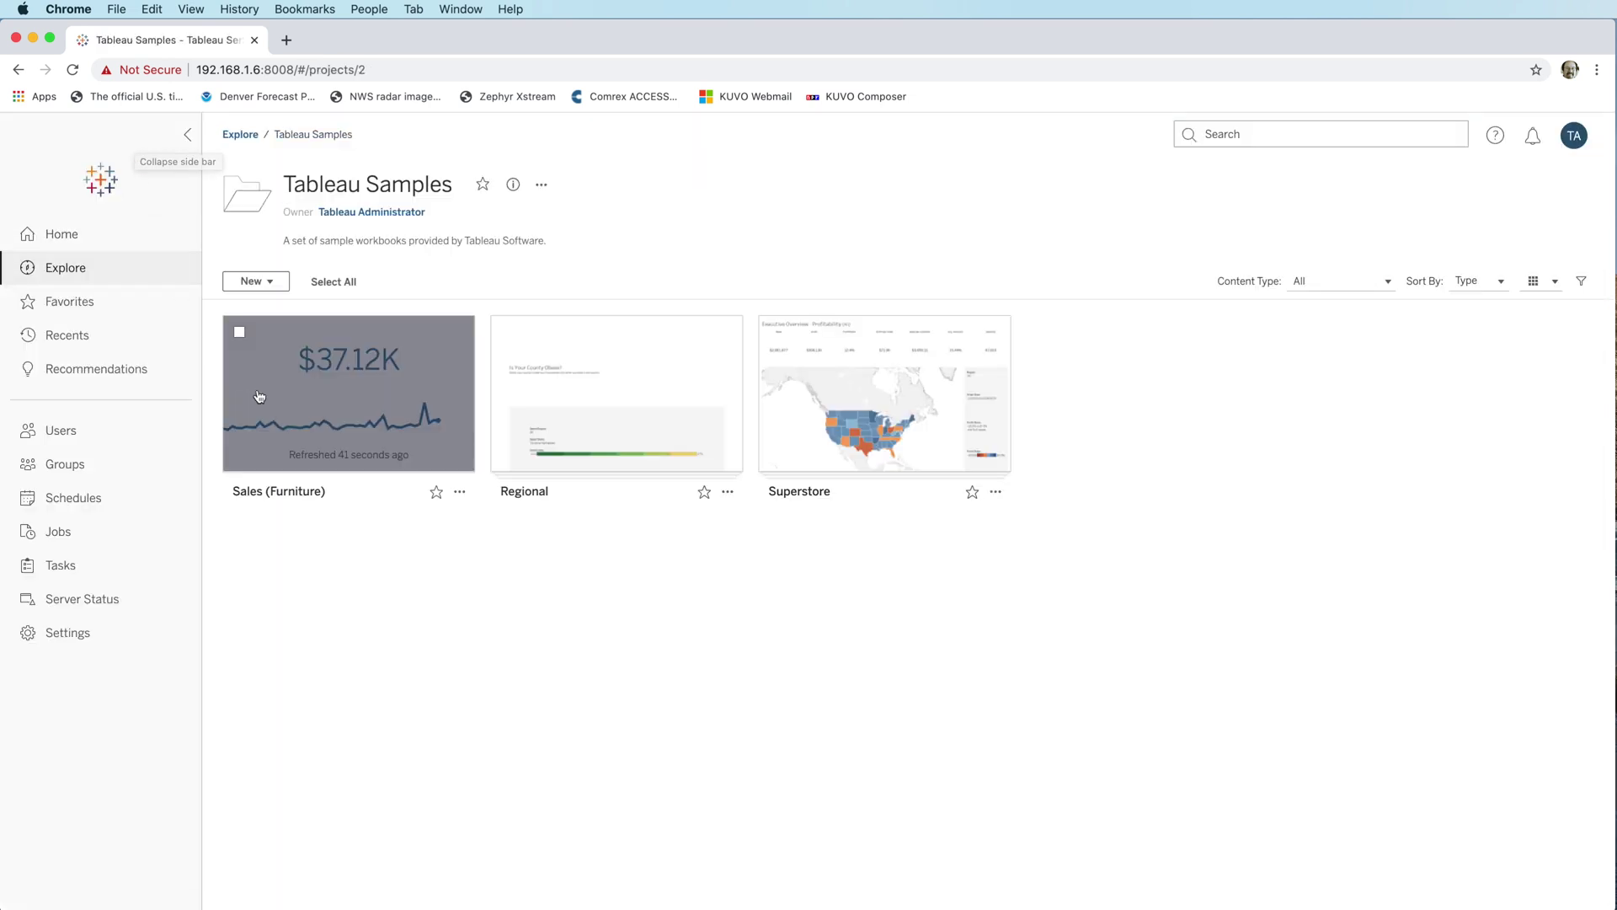
Step: View the new Sales (Furniture) metric, then open the Superstore workbook
{"action": "mouse_move", "coordinate": [293, 405]}
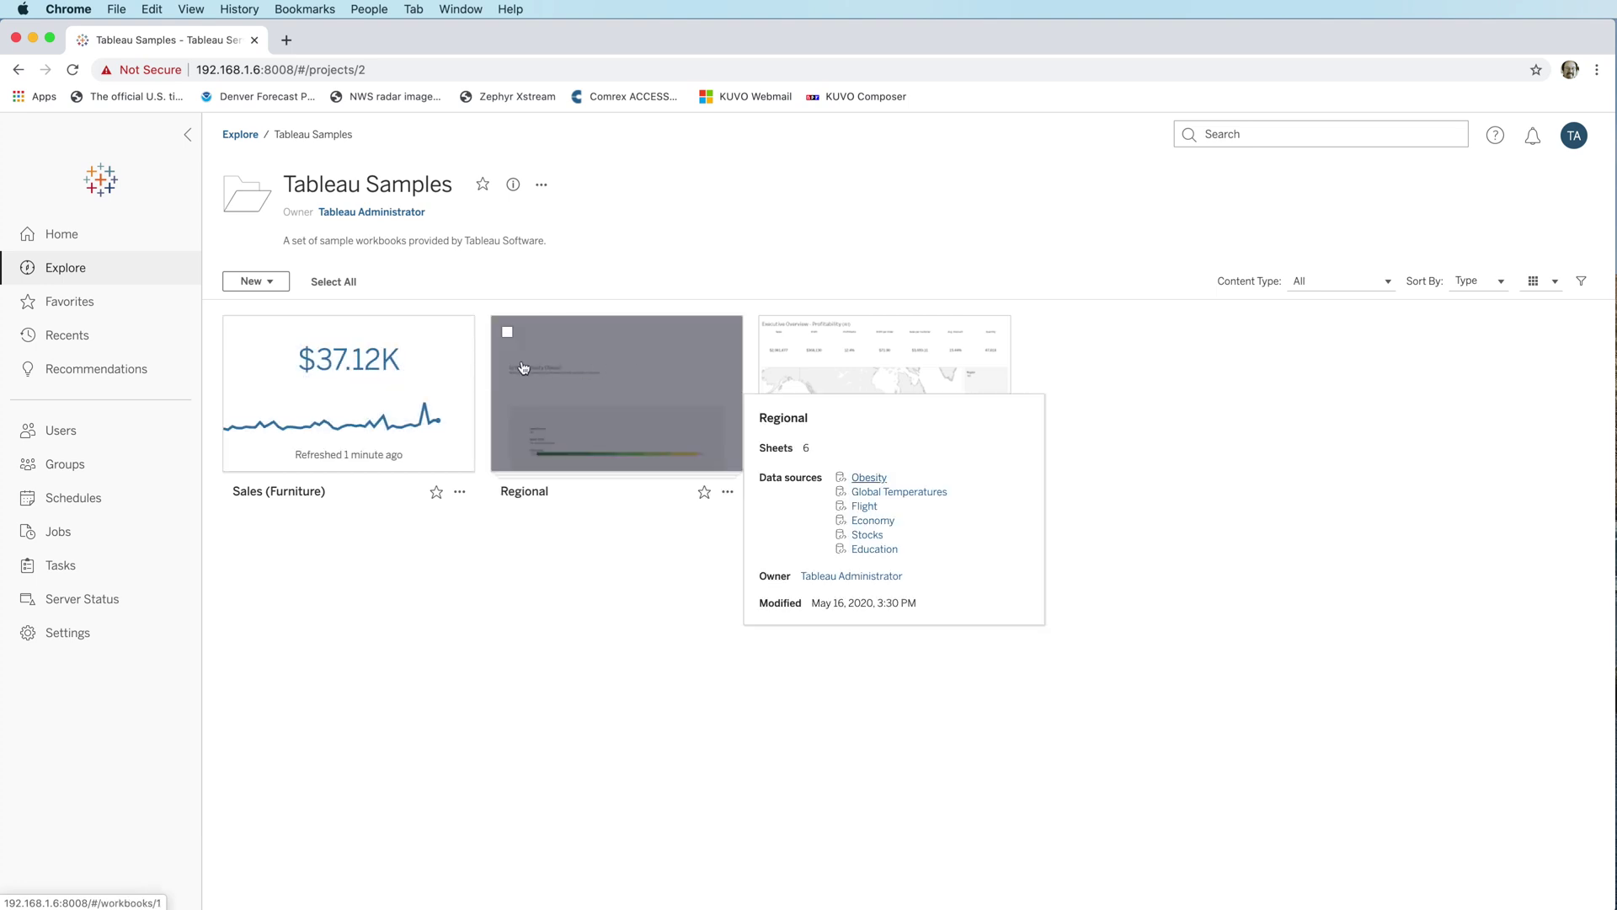
{"action": "left_click", "coordinate": [392, 364]}
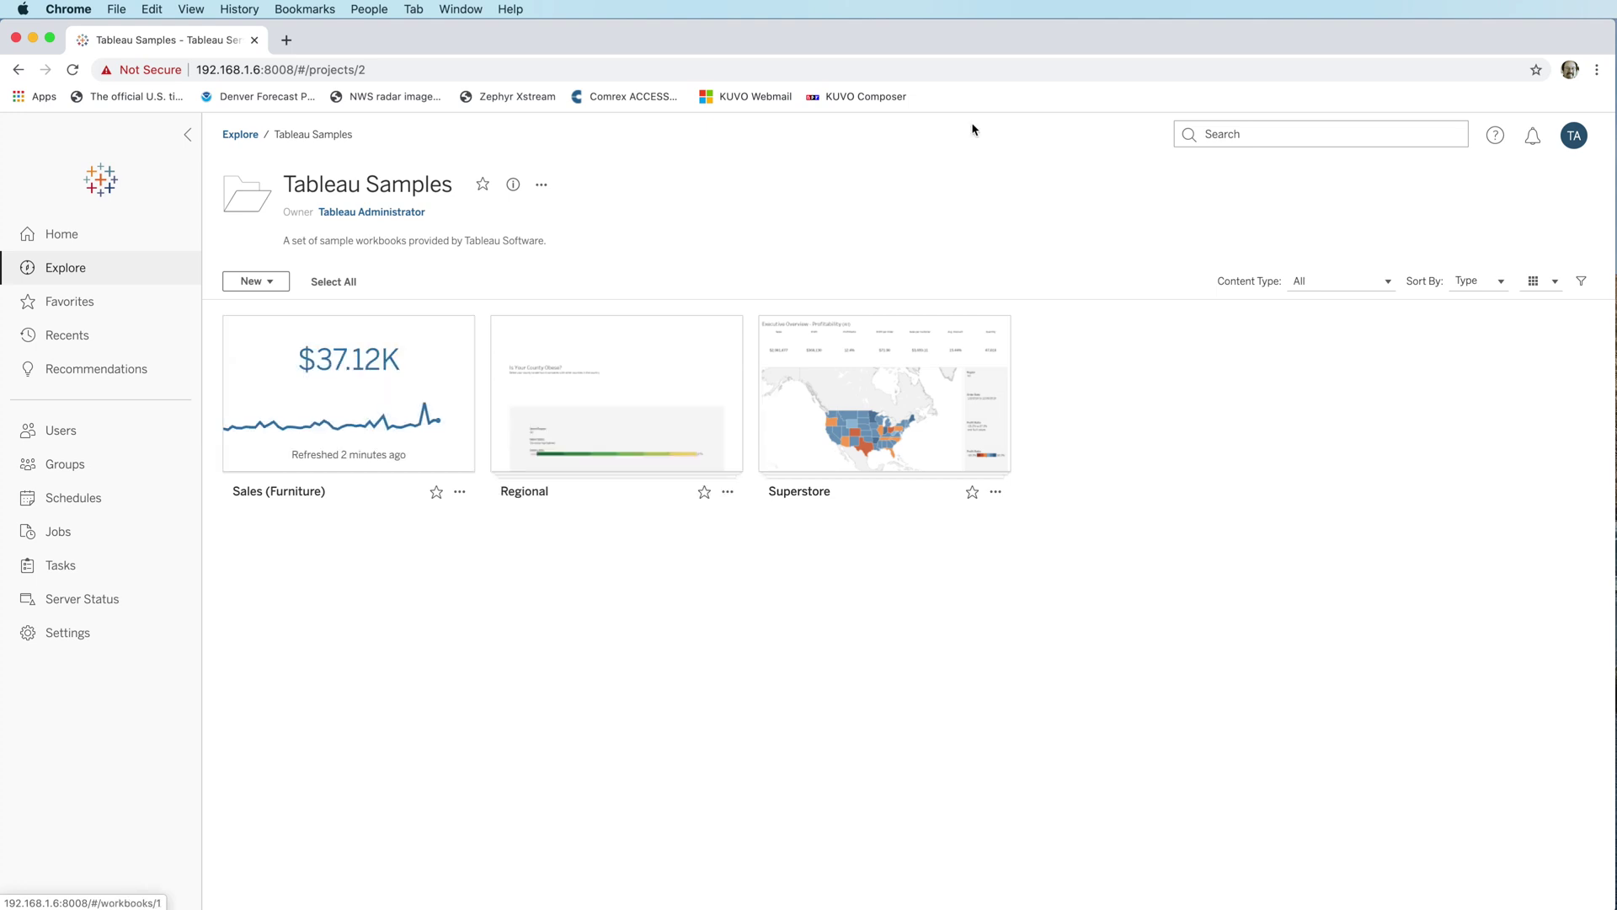
{"action": "left_click", "coordinate": [898, 404]}
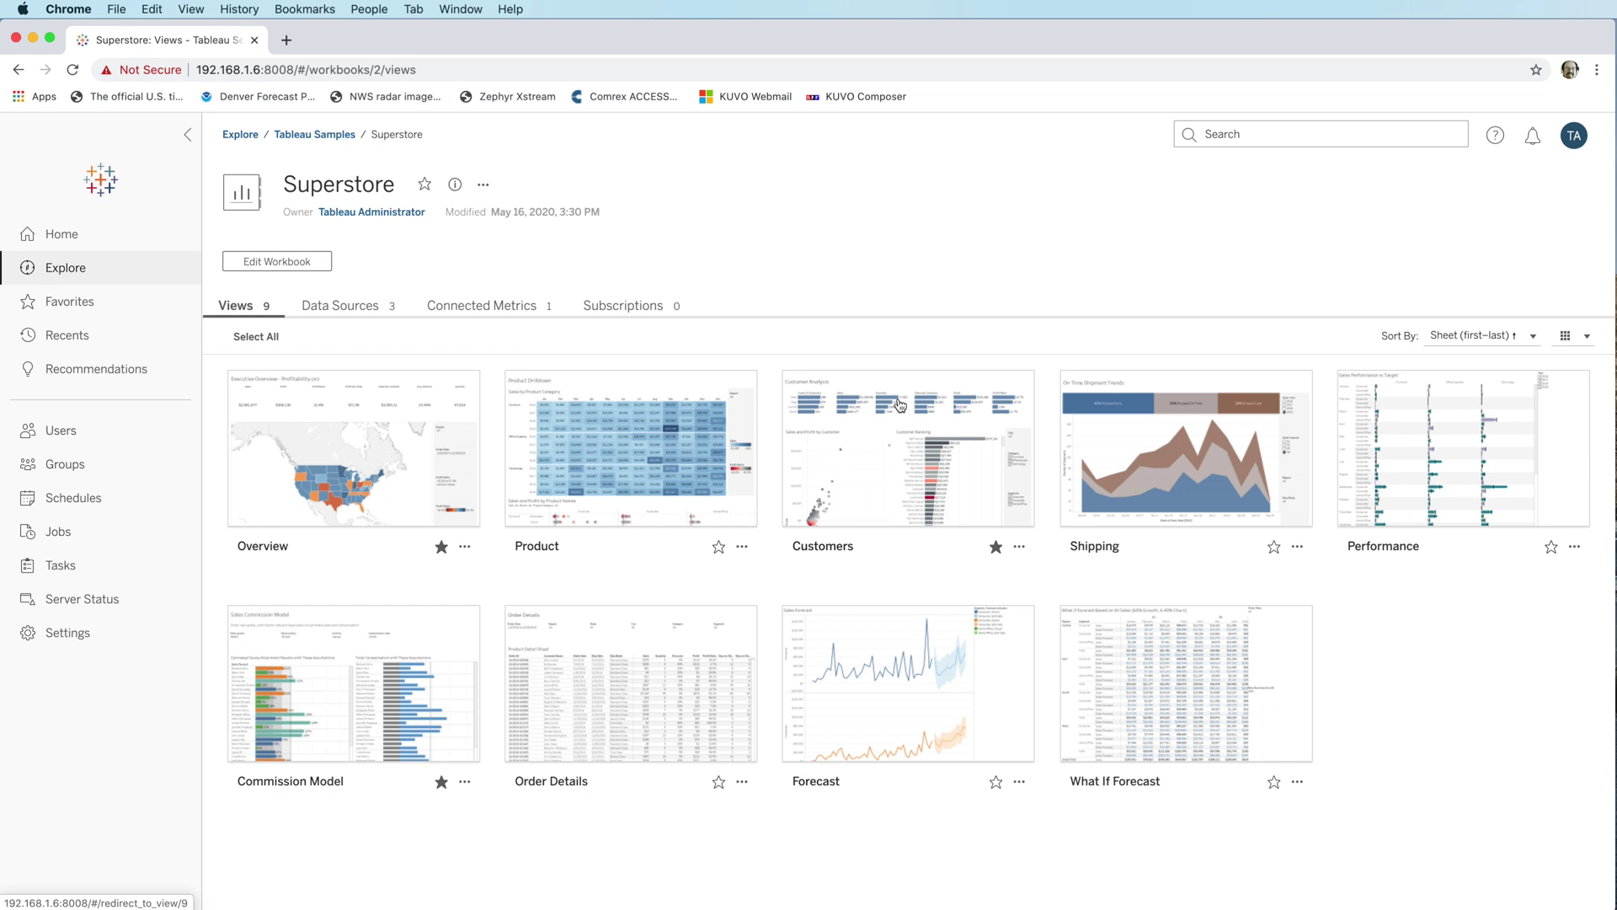
Step: Download the Overview dashboard's Total Sales sheet as a crosstab
{"action": "left_click", "coordinate": [346, 423]}
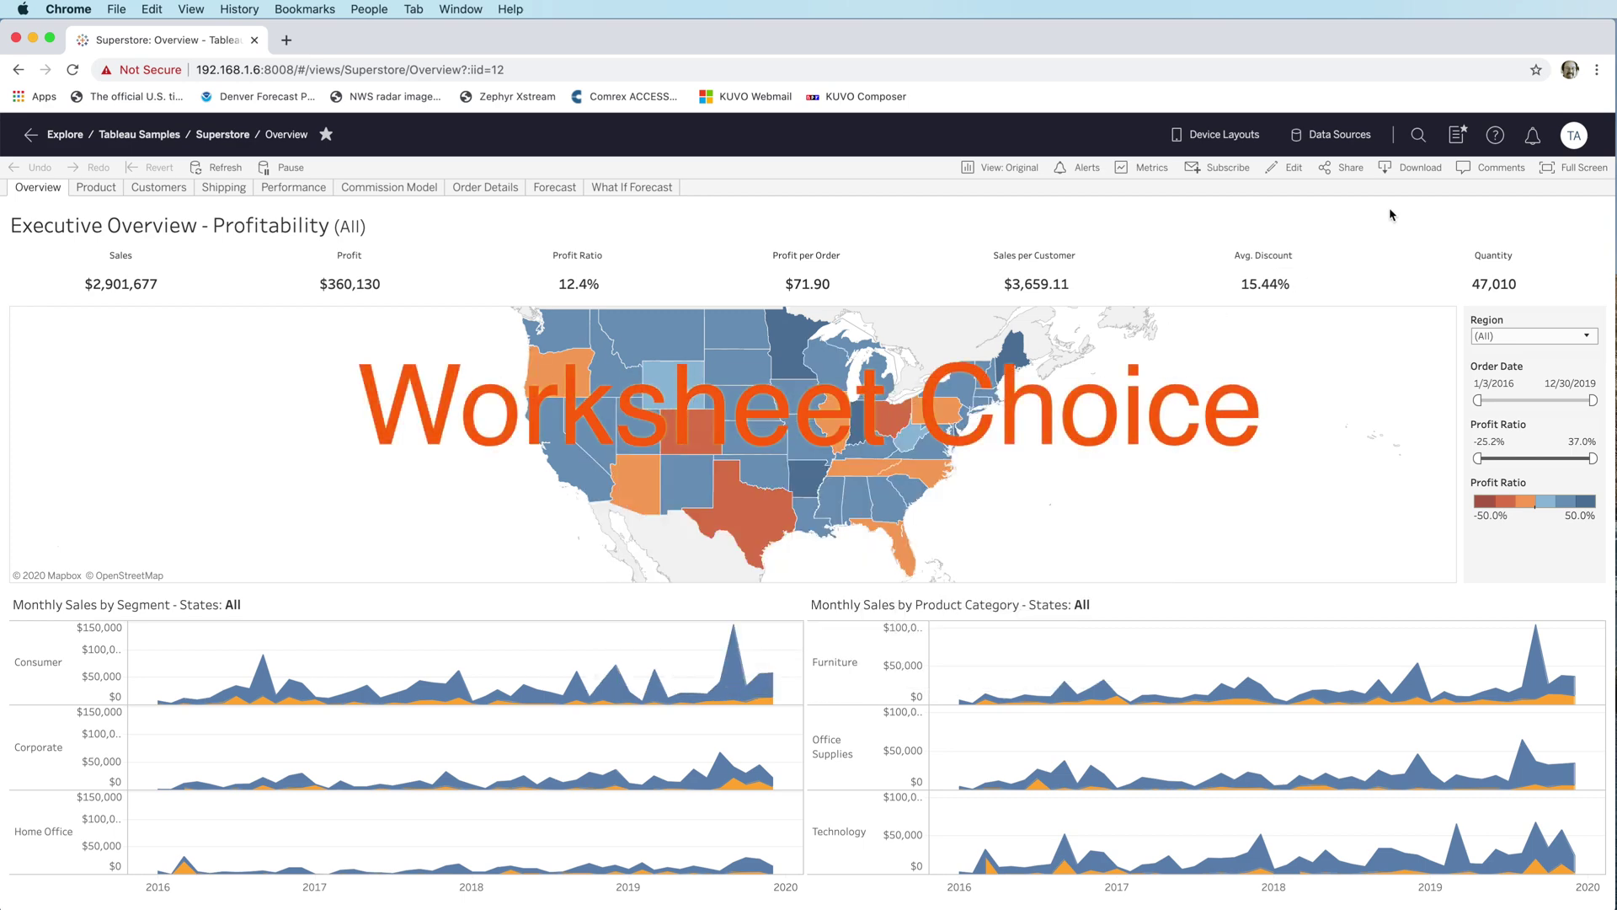
{"action": "left_click", "coordinate": [1404, 171]}
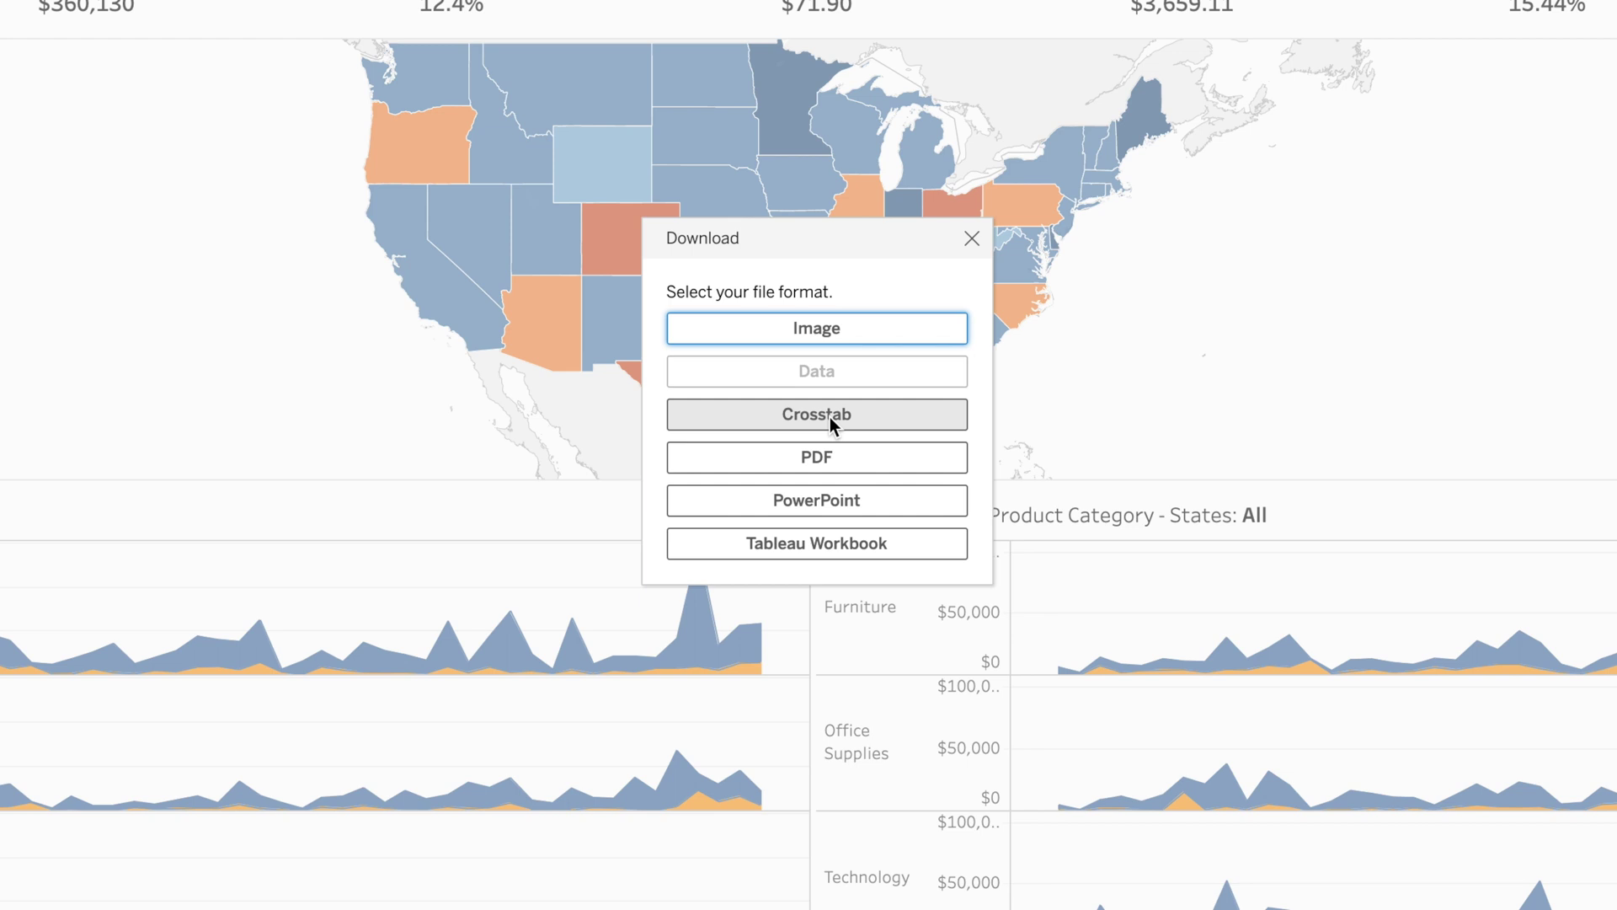
{"action": "left_click", "coordinate": [828, 417]}
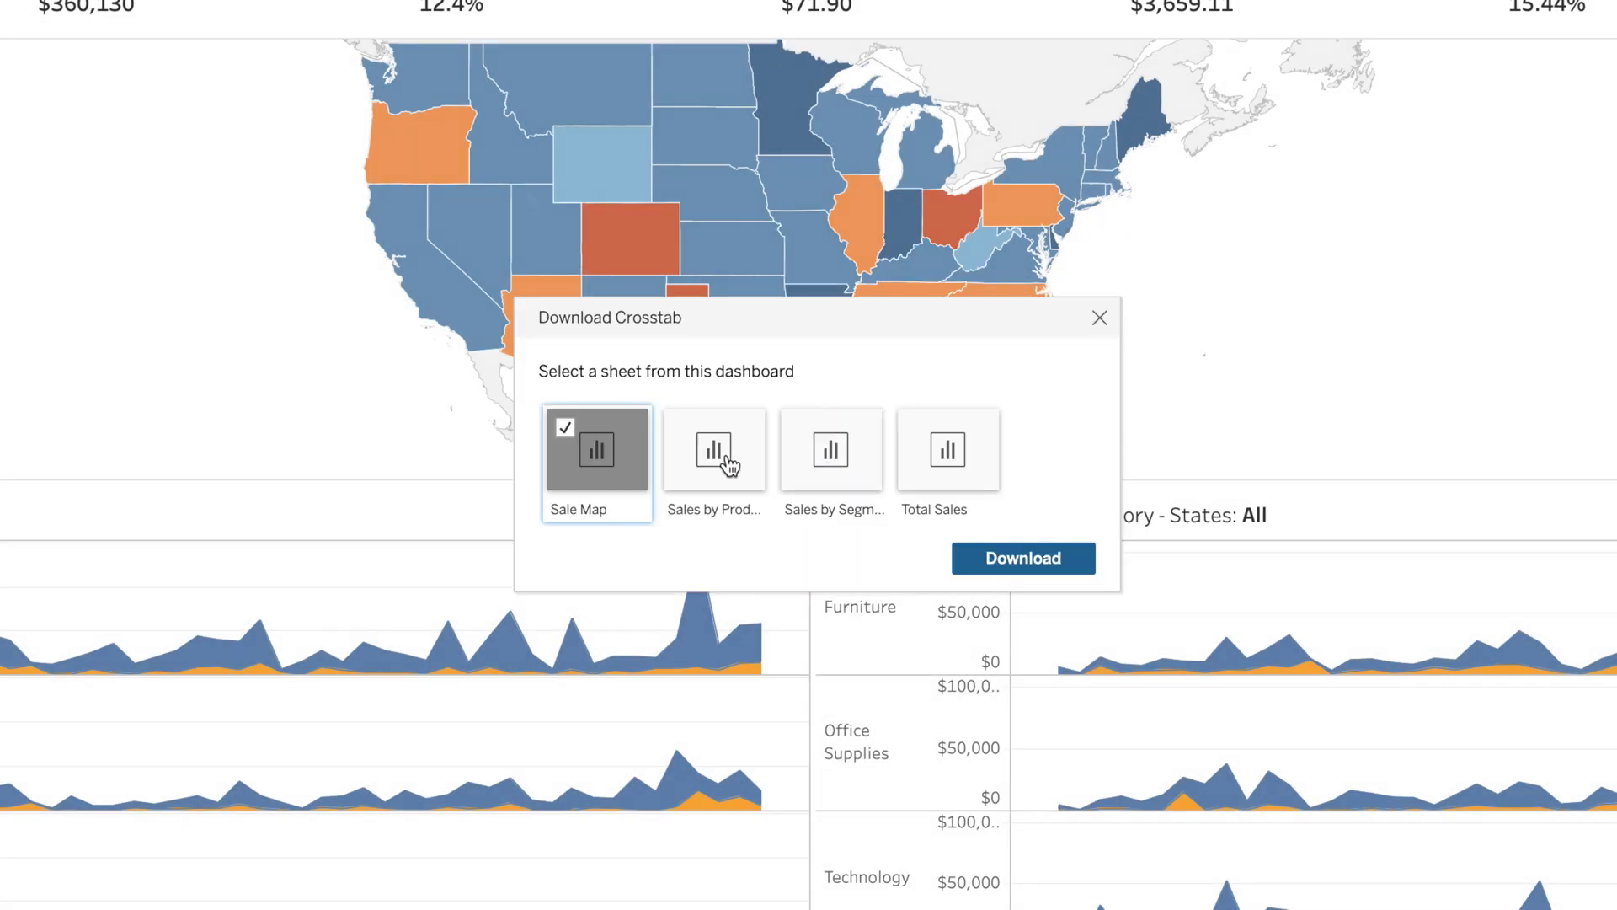
{"action": "left_click", "coordinate": [730, 466]}
{"action": "left_click", "coordinate": [825, 455]}
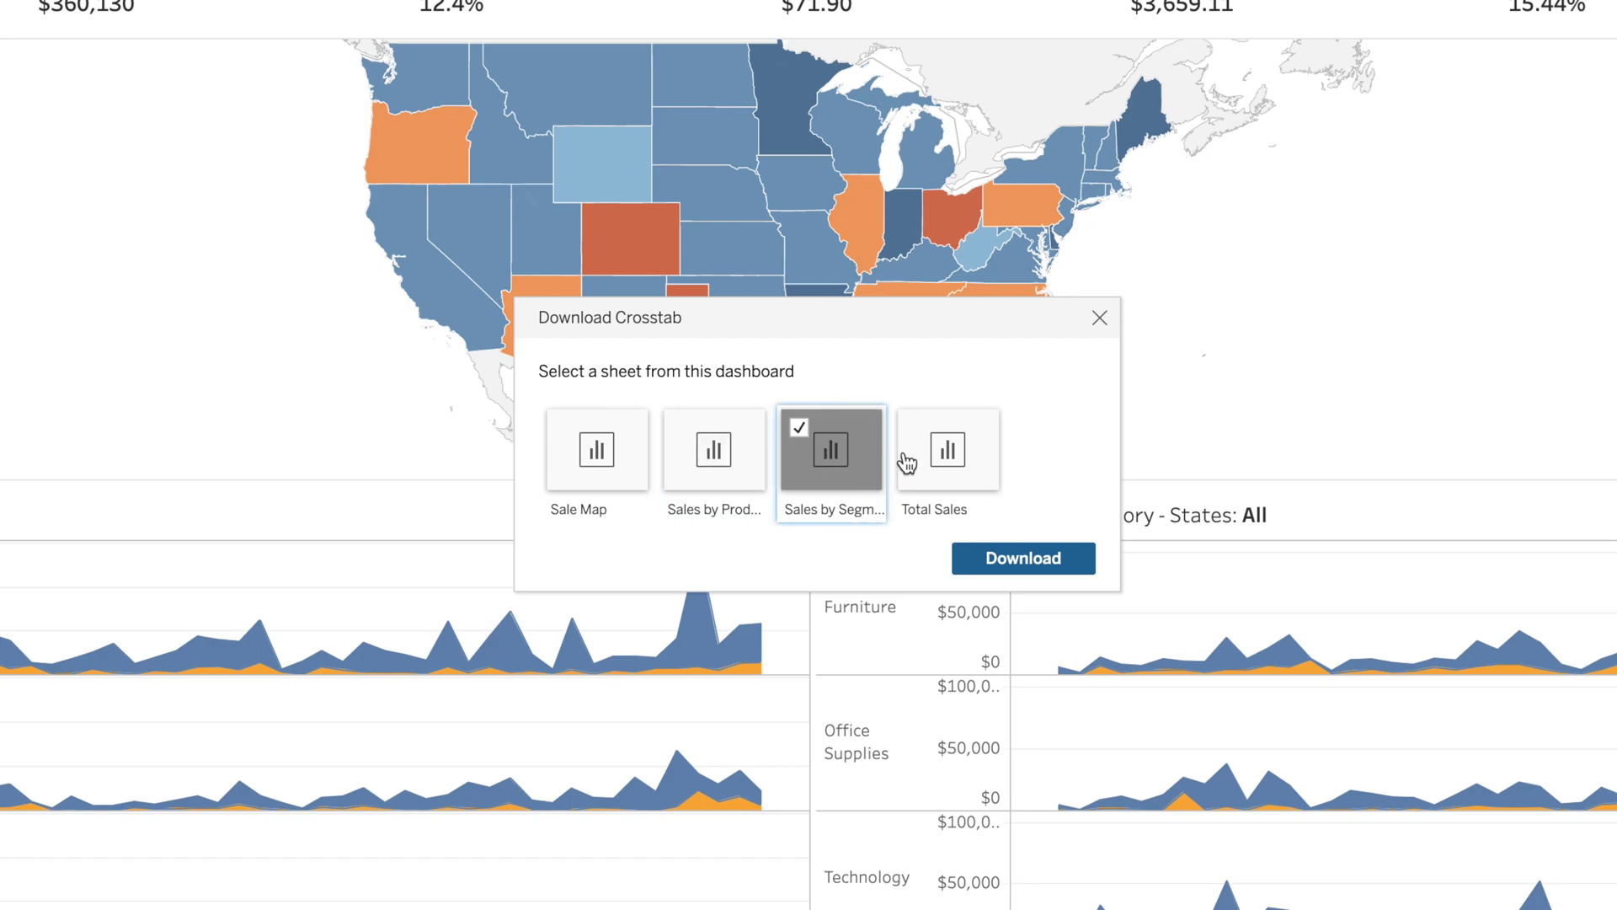
{"action": "left_click", "coordinate": [945, 464]}
{"action": "left_click", "coordinate": [1023, 558]}
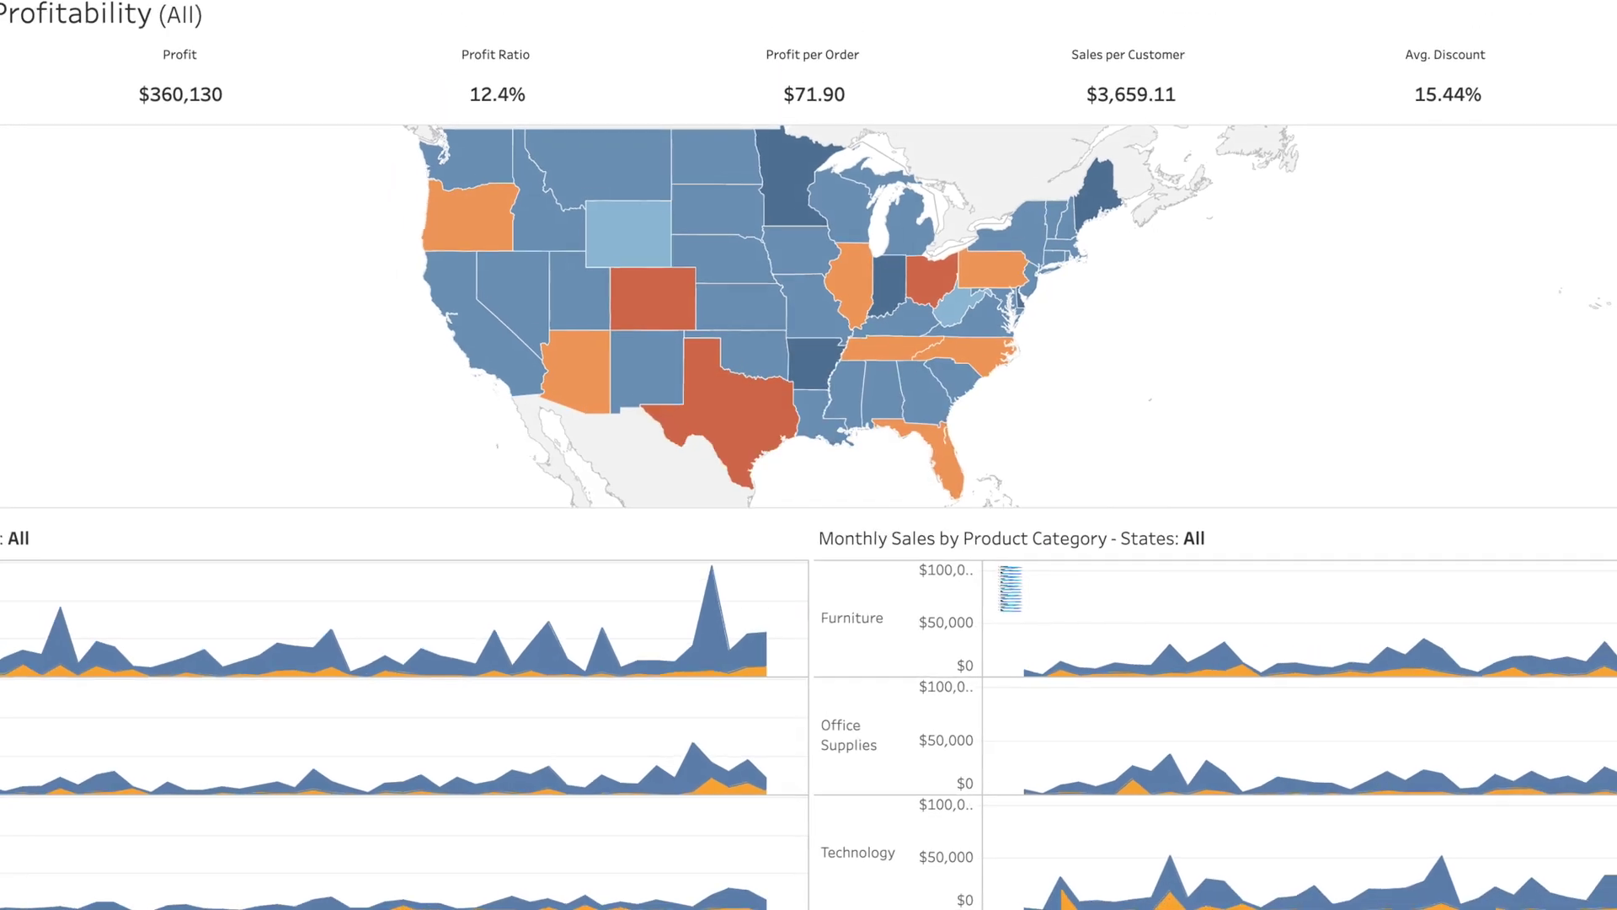